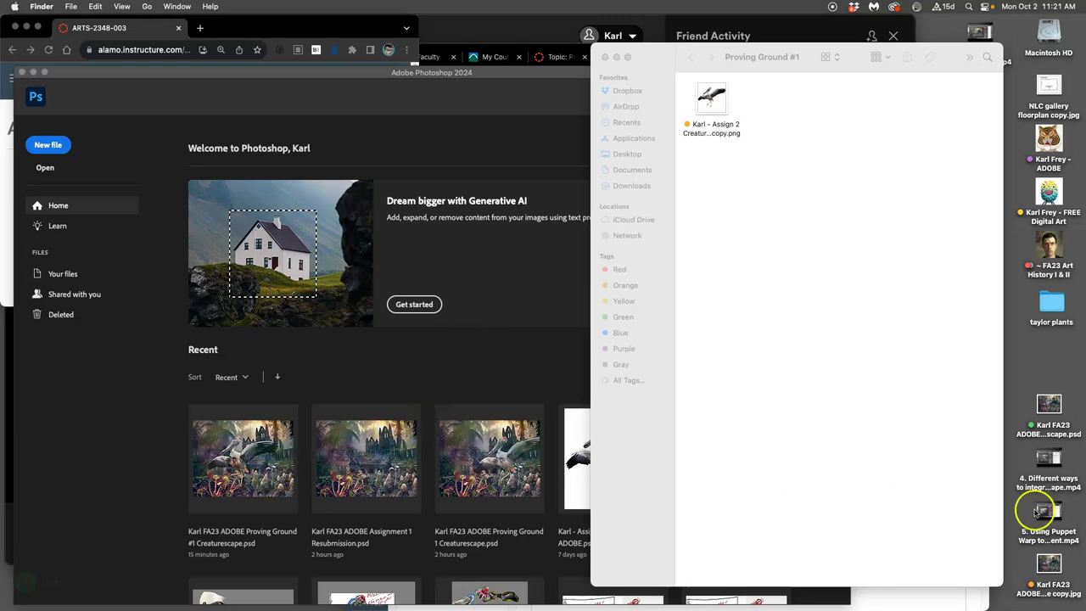
Step: Select the Creaturescape .psd on the desktop and bring Photoshop's Home screen to the front
left_click(1050, 408)
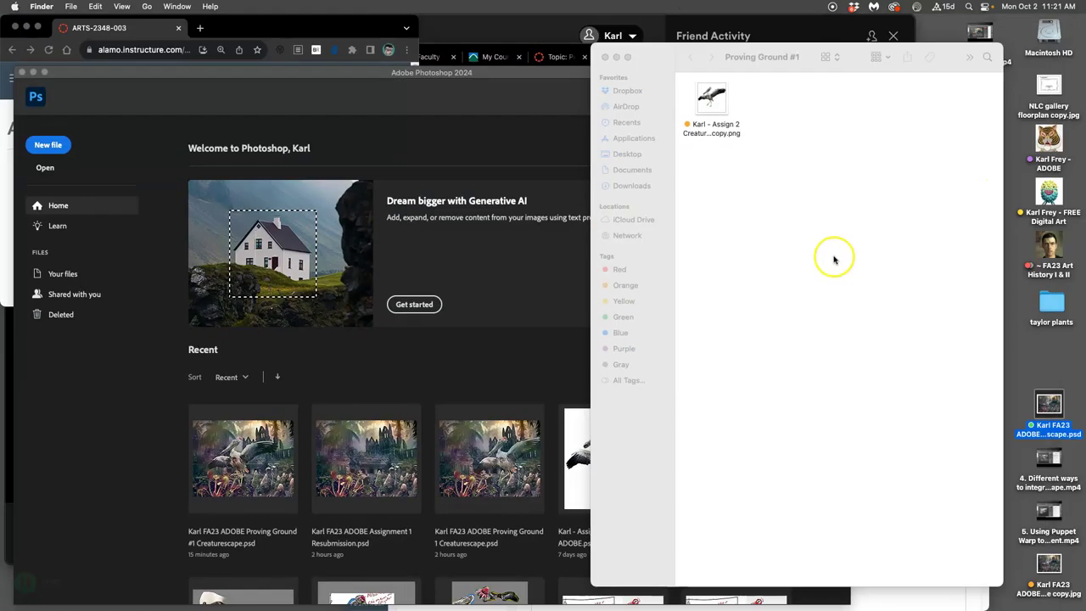
left_click(263, 469)
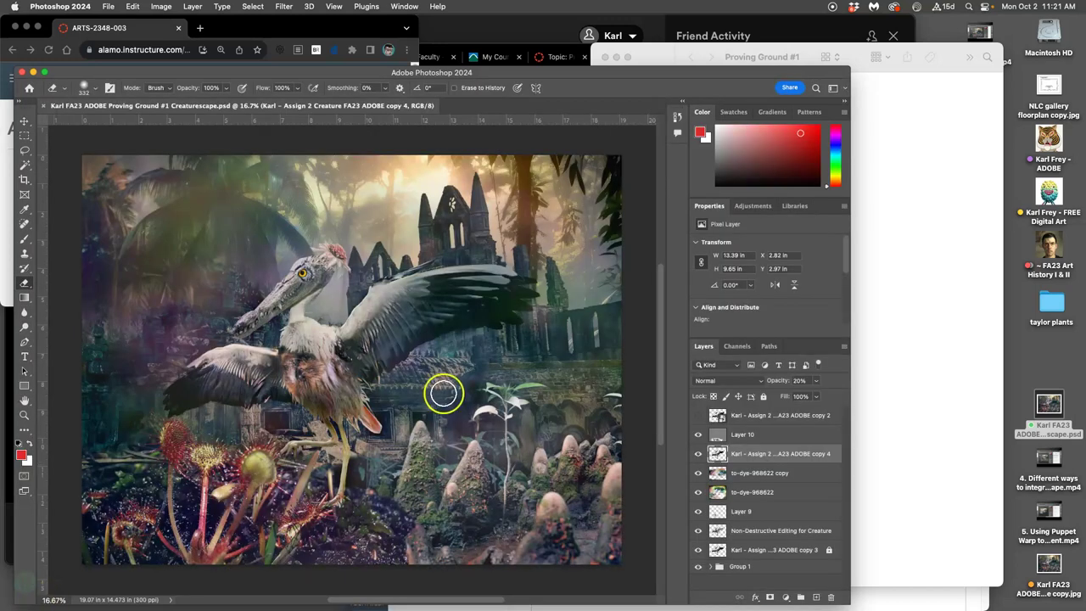
Step: Softly erase the creature layer over the temple wall, then compare with Layer 10 hidden and shown
mouse_move(444, 393)
left_mouse_down()
mouse_move(446, 368)
mouse_move(391, 371)
mouse_move(451, 364)
mouse_move(673, 419)
left_mouse_up()
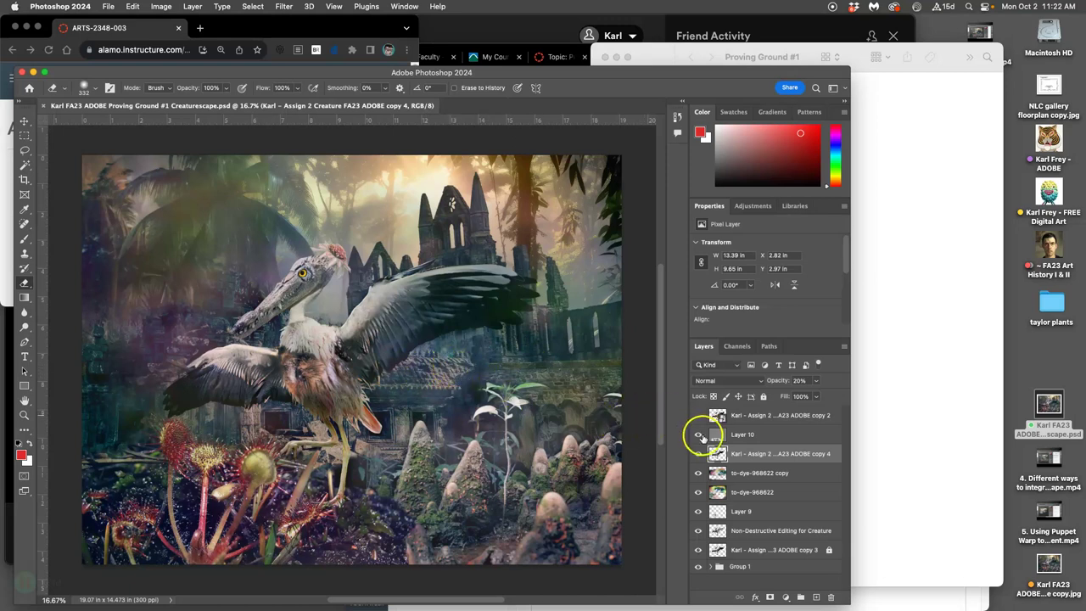
left_click(700, 435)
left_click(700, 434)
left_click(701, 435)
left_click(700, 434)
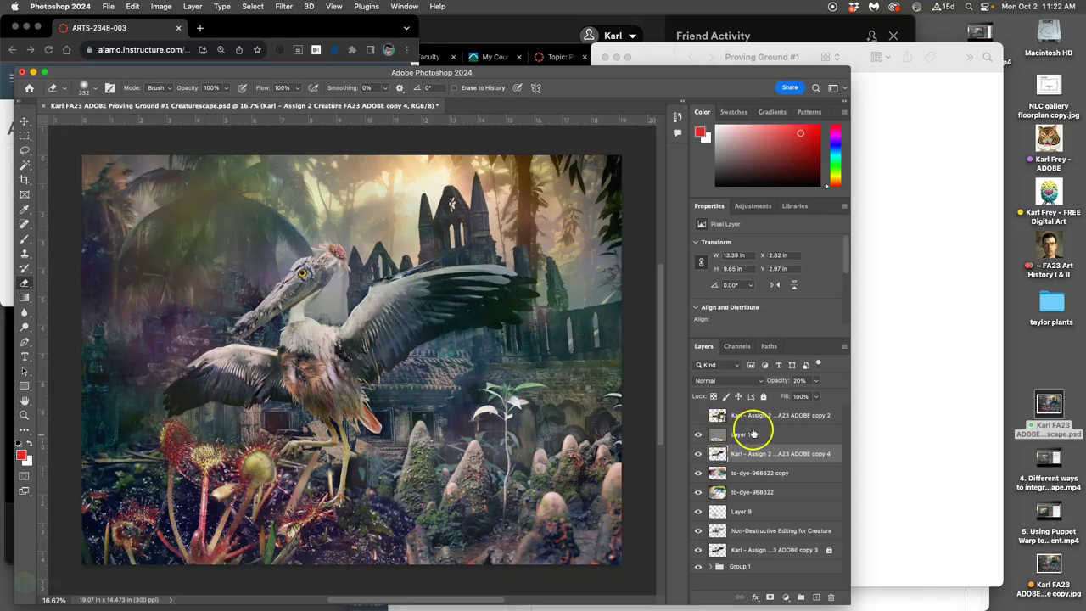
left_click(738, 434)
left_click(698, 434)
left_click(698, 435)
Step: Try Normal blending on Layer 10, then return it to Overlay at 88% opacity
left_click(714, 381)
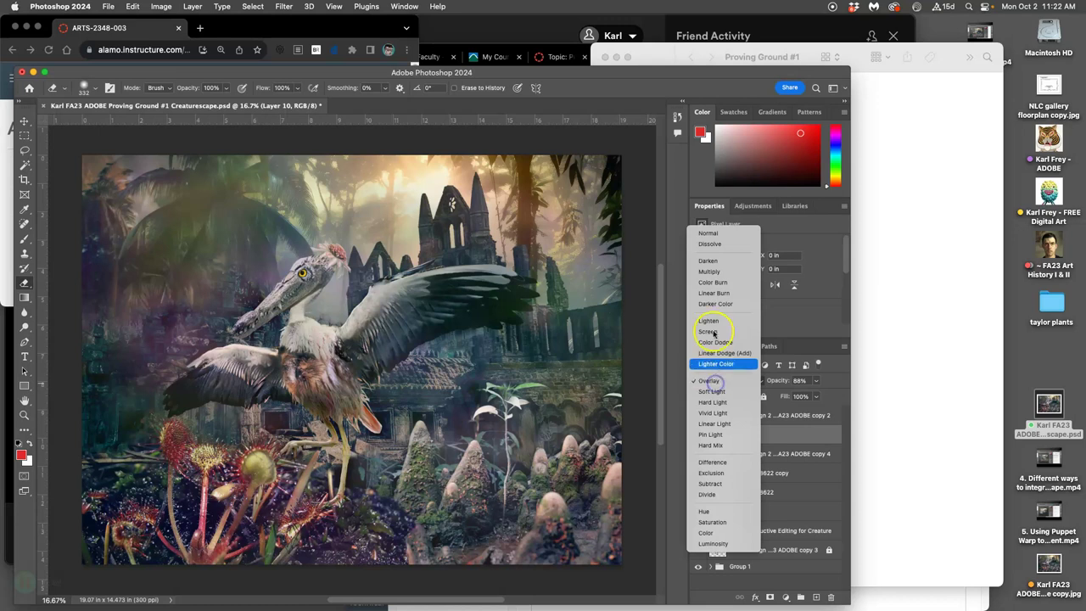
left_click(706, 232)
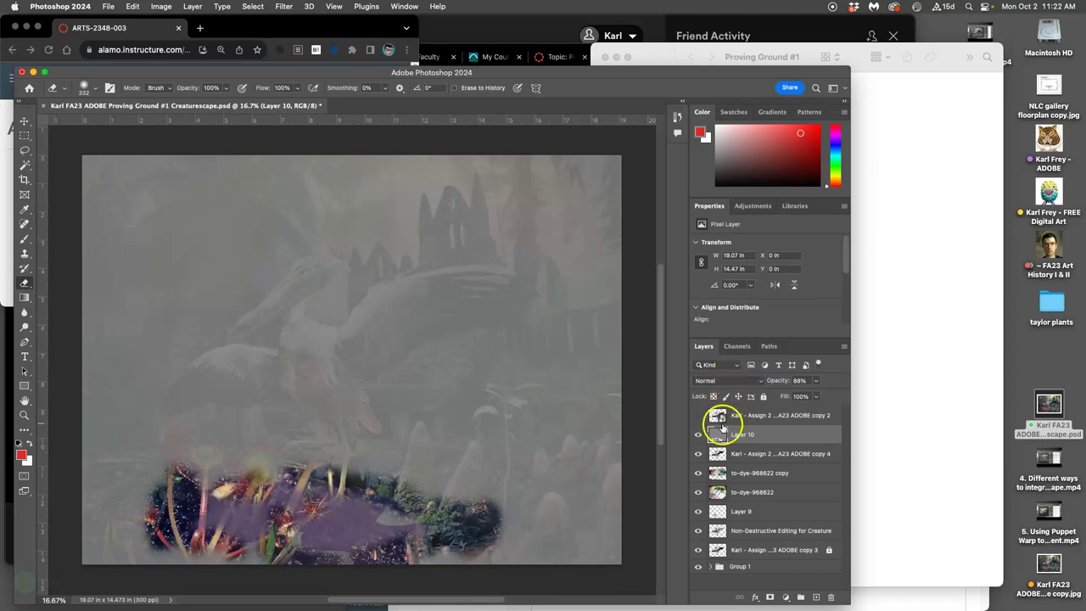
left_click(730, 382)
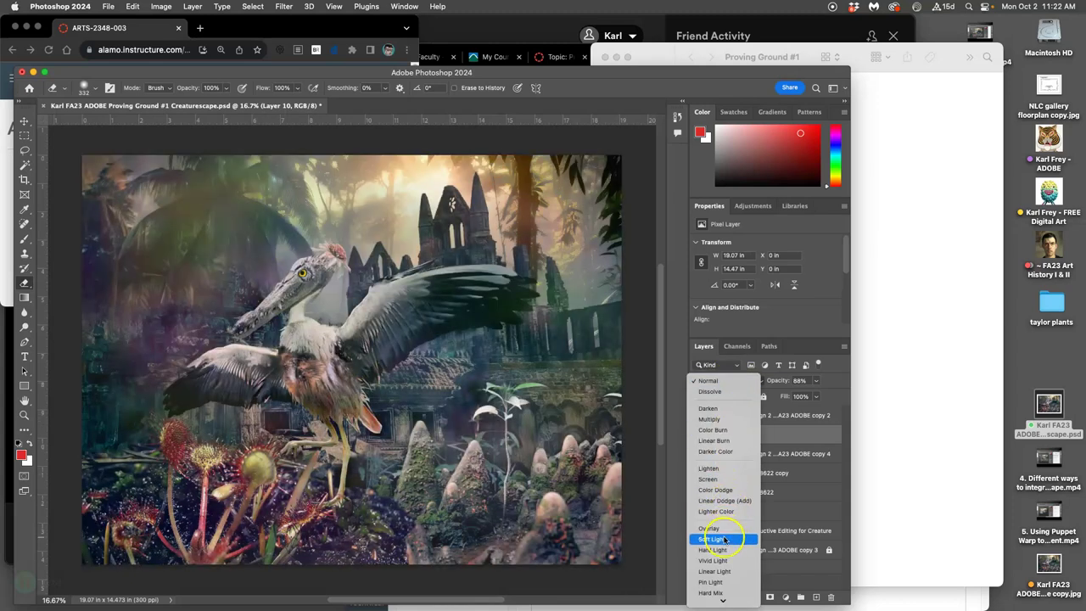
left_click(720, 528)
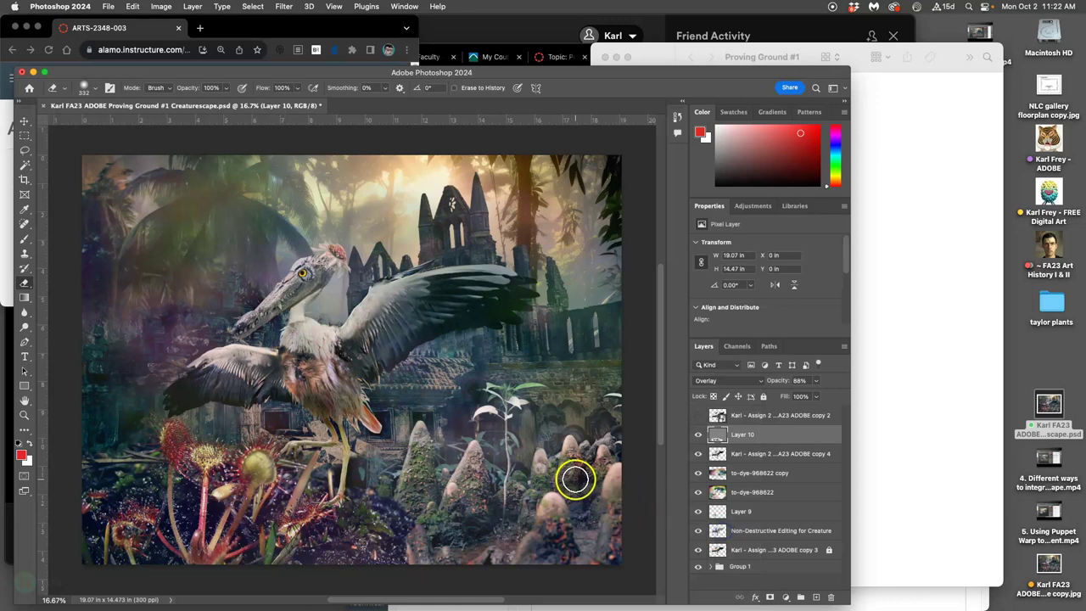
Step: Zoom out and set up the Dodge Tool with a 428 px brush at 0% hardness
key("super+minus")
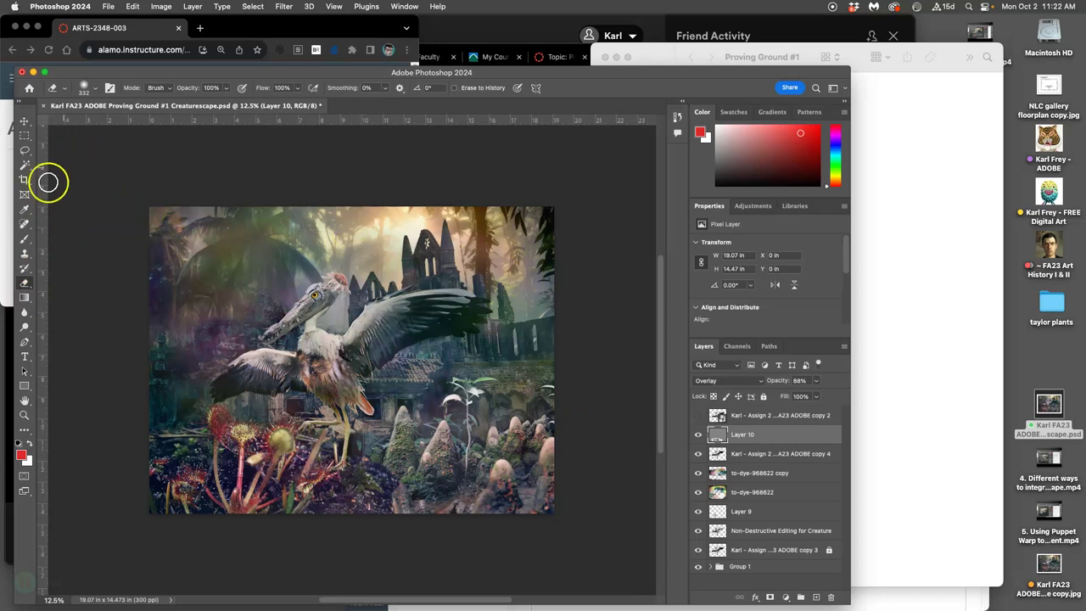
left_click(25, 328)
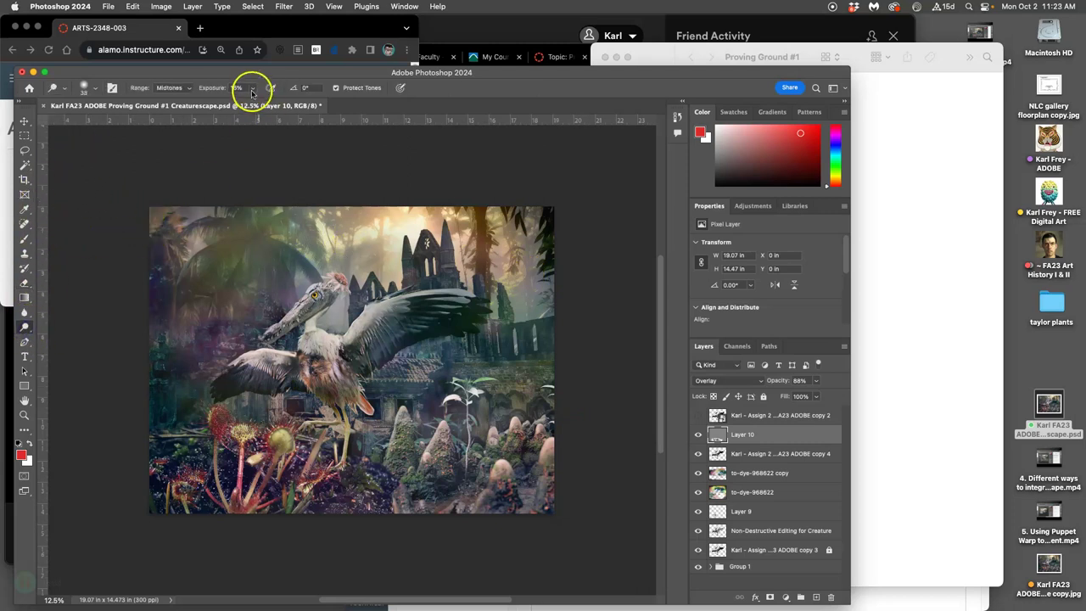
left_click(90, 87)
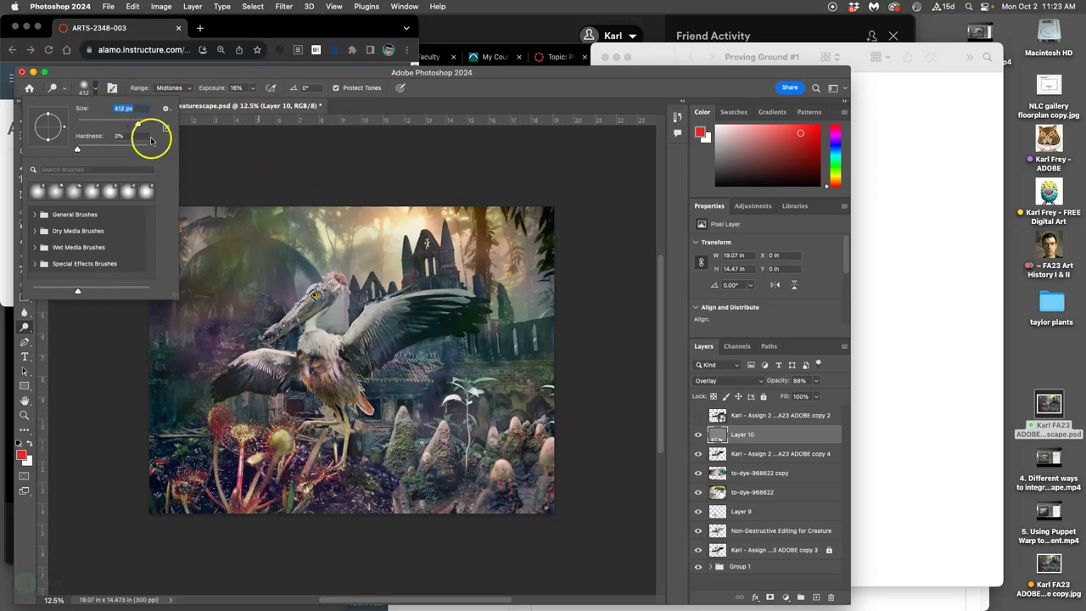
left_click(138, 126)
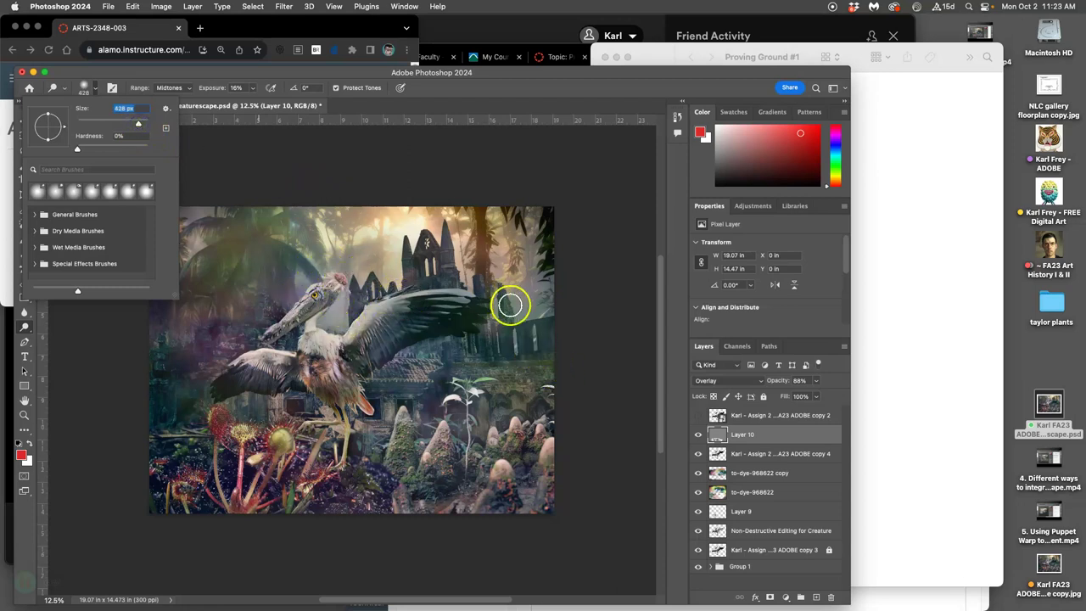
left_click(530, 310)
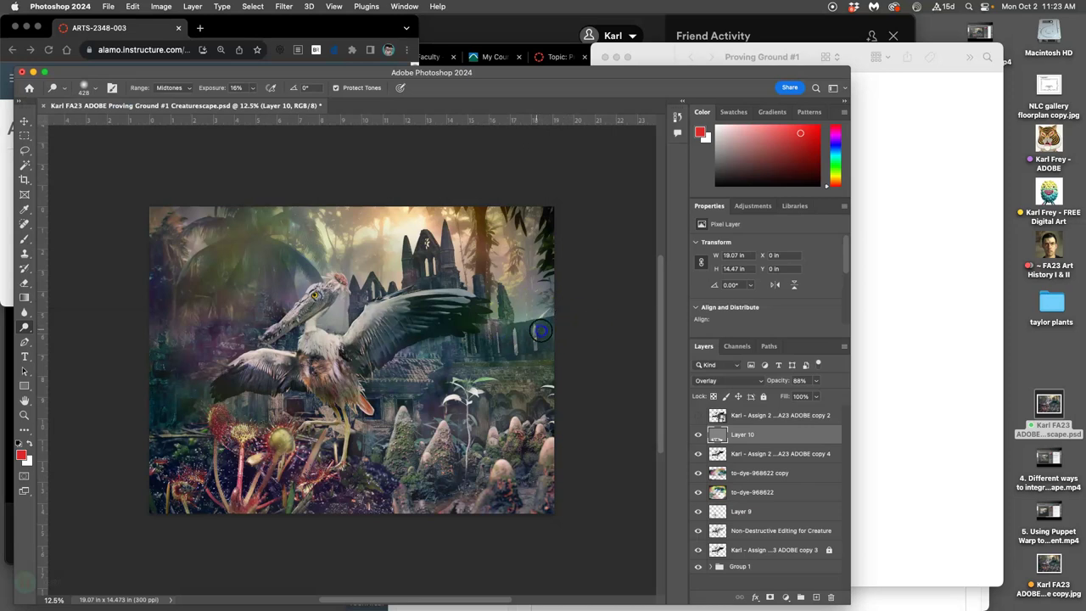
Step: Dodge from the upper right and the bird's neck toward the mushrooms, keeping Layer 10 on Overlay
mouse_move(536, 316)
left_mouse_down()
mouse_move(559, 344)
mouse_move(540, 376)
mouse_move(287, 477)
mouse_move(188, 465)
mouse_move(166, 451)
mouse_move(204, 438)
mouse_move(267, 458)
mouse_move(194, 435)
mouse_move(195, 399)
mouse_move(159, 386)
mouse_move(156, 356)
left_mouse_up()
mouse_move(261, 374)
left_mouse_down()
mouse_move(243, 348)
mouse_move(342, 469)
mouse_move(411, 475)
mouse_move(449, 431)
mouse_move(409, 418)
mouse_move(432, 417)
mouse_move(458, 456)
mouse_move(490, 435)
mouse_move(561, 437)
mouse_move(419, 472)
mouse_move(349, 439)
mouse_move(336, 374)
mouse_move(362, 407)
mouse_move(351, 406)
mouse_move(354, 464)
mouse_move(353, 353)
mouse_move(379, 312)
mouse_move(310, 351)
mouse_move(311, 316)
mouse_move(328, 355)
mouse_move(599, 383)
left_mouse_up()
left_click(723, 380)
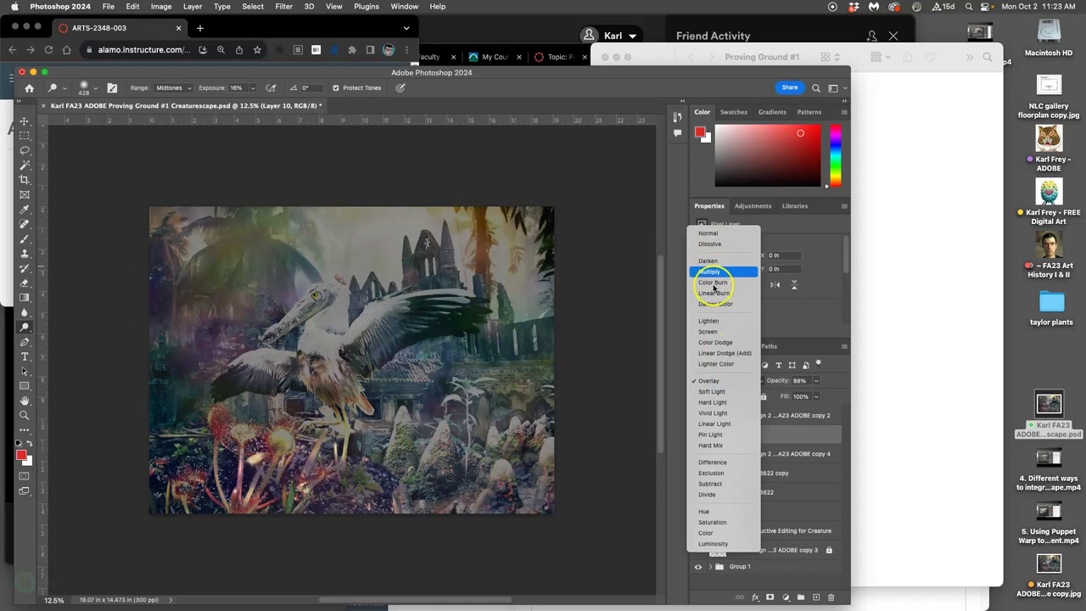
left_click(708, 380)
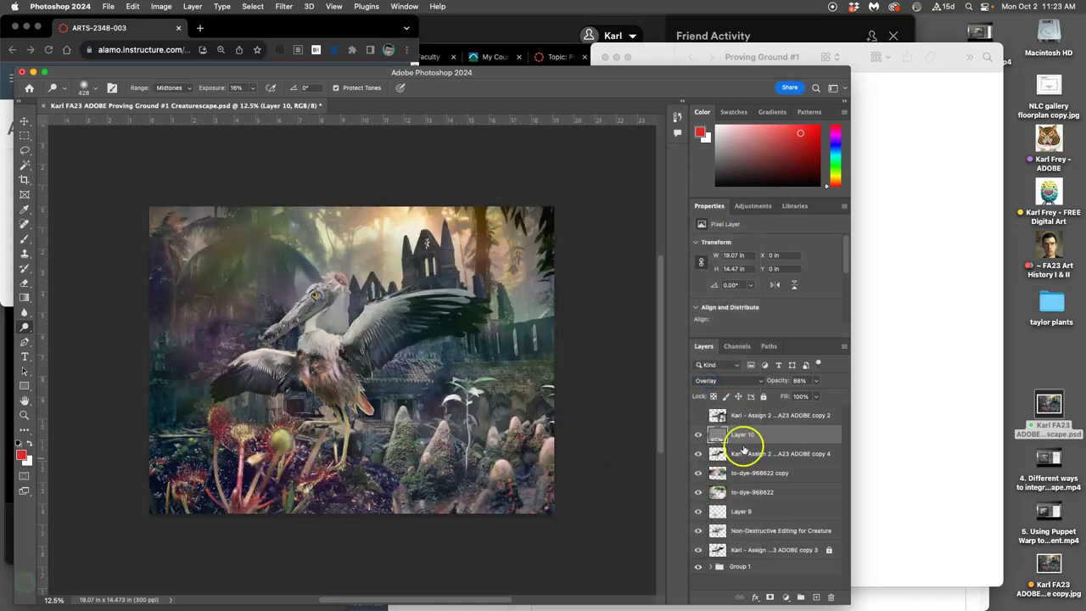
Step: Switch toning tools and, at 18% exposure, tone the plants, bird's legs and chest, and white stem
left_click(26, 327)
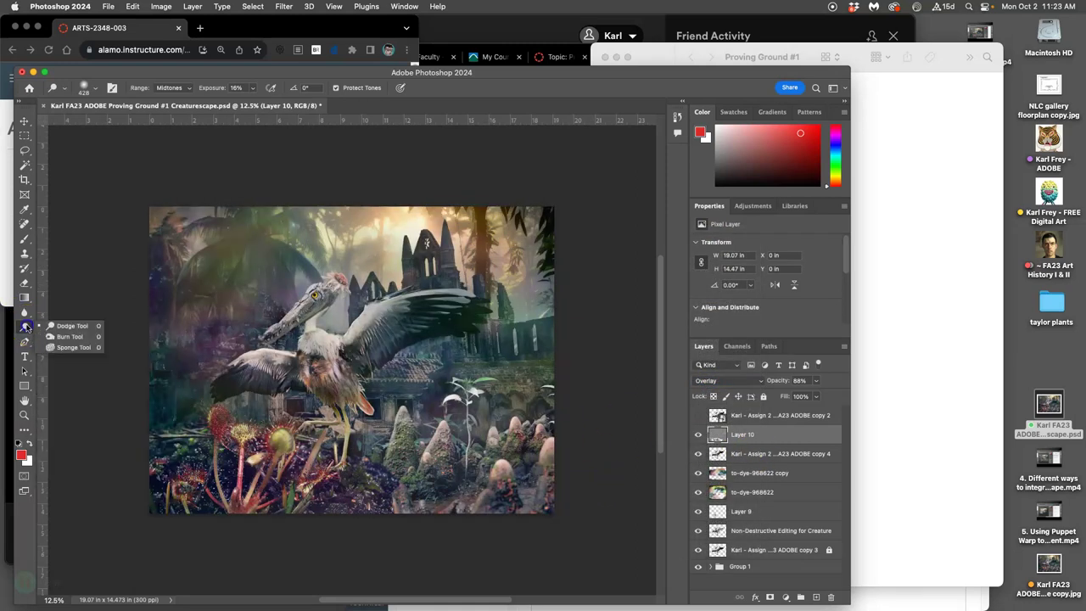
left_click(62, 336)
mouse_move(315, 462)
left_mouse_down()
mouse_move(339, 461)
mouse_move(313, 473)
mouse_move(366, 492)
mouse_move(351, 473)
mouse_move(297, 473)
left_mouse_up()
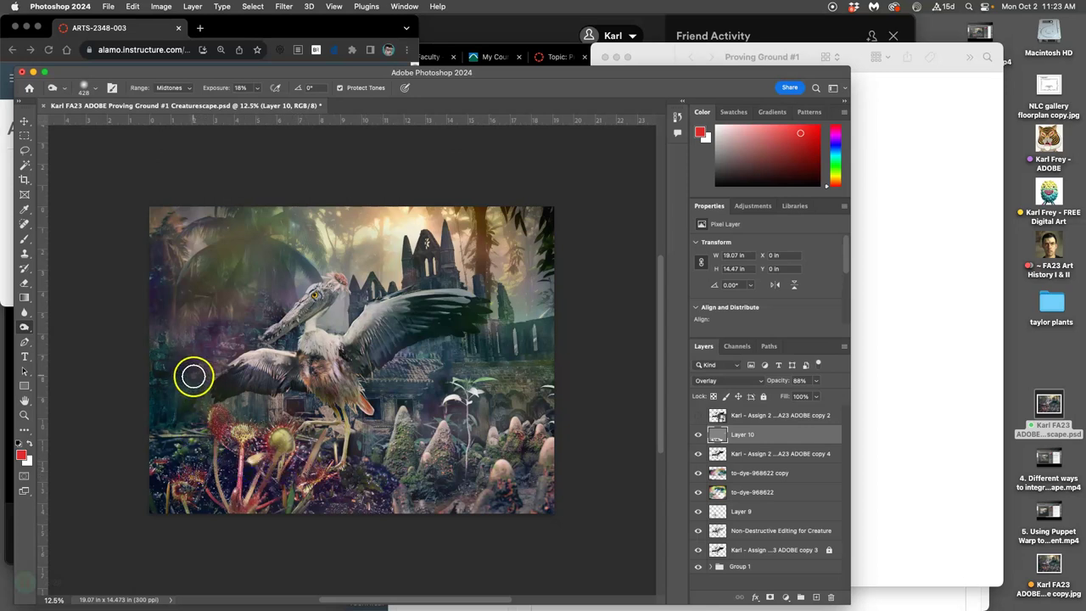
mouse_move(194, 381)
left_mouse_down()
mouse_move(517, 387)
mouse_move(414, 383)
mouse_move(424, 383)
mouse_move(380, 413)
mouse_move(391, 419)
mouse_move(363, 432)
left_mouse_up()
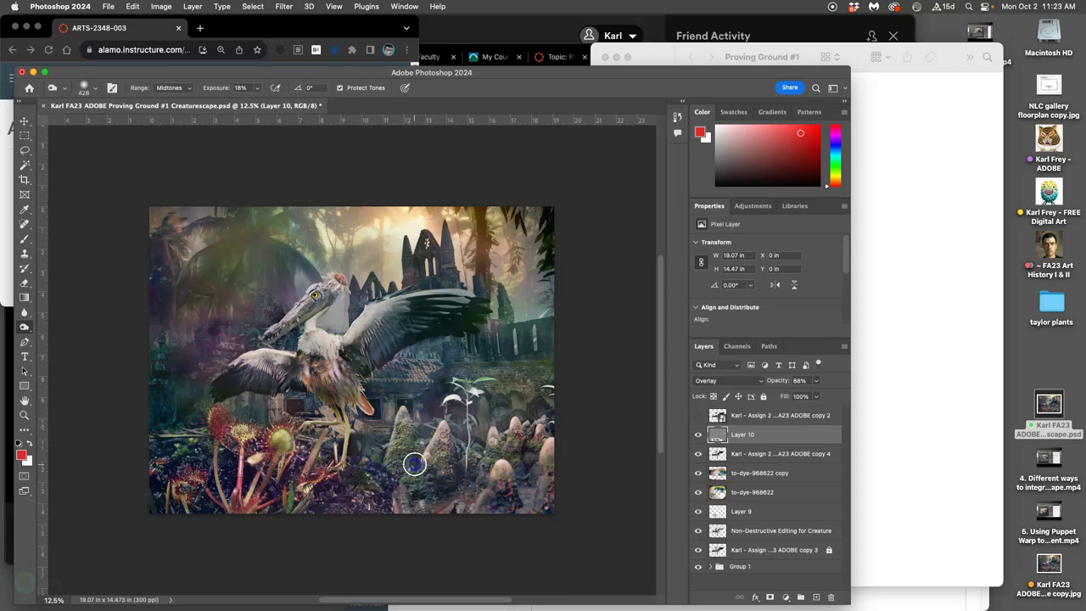
mouse_move(462, 444)
left_mouse_down()
mouse_move(463, 479)
mouse_move(494, 488)
mouse_move(538, 337)
mouse_move(451, 365)
mouse_move(480, 378)
mouse_move(561, 379)
mouse_move(279, 352)
mouse_move(179, 357)
mouse_move(211, 277)
mouse_move(245, 247)
mouse_move(257, 252)
mouse_move(279, 368)
mouse_move(262, 322)
mouse_move(167, 386)
mouse_move(280, 357)
mouse_move(293, 308)
mouse_move(211, 364)
mouse_move(156, 356)
mouse_move(173, 325)
left_mouse_up()
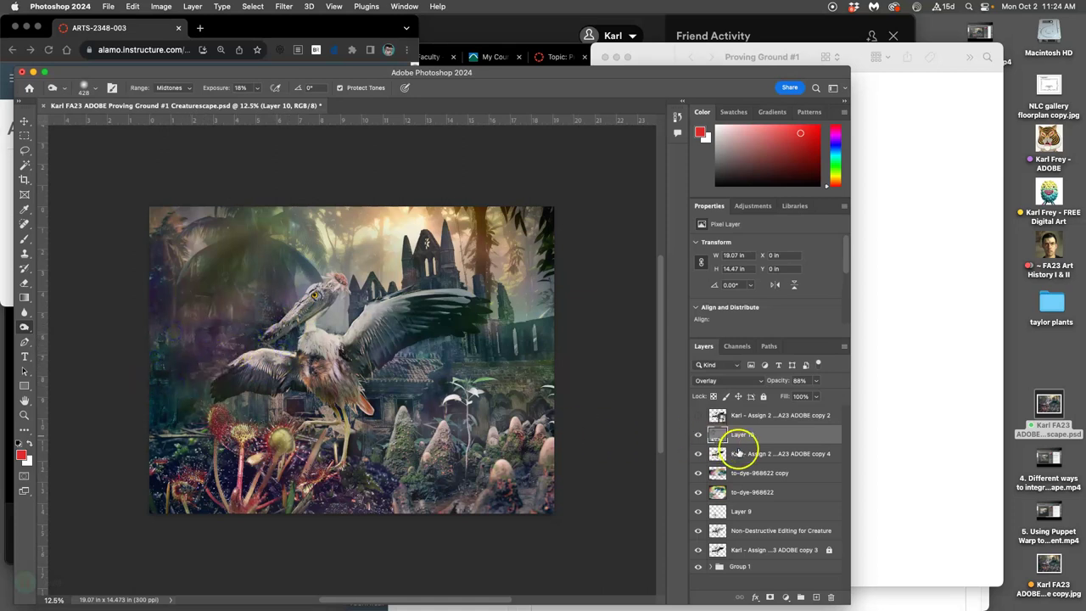
Step: Test moving the creature copy 4 layer above Layer 10, then move it back below
left_click(741, 454)
left_click(697, 455)
left_click(697, 455)
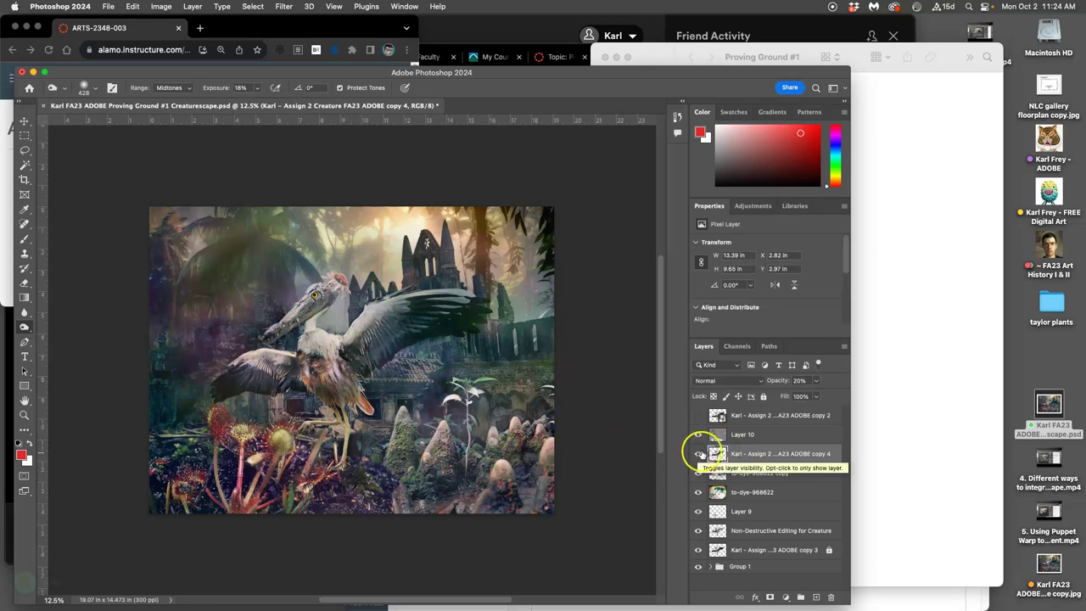
left_click(758, 455)
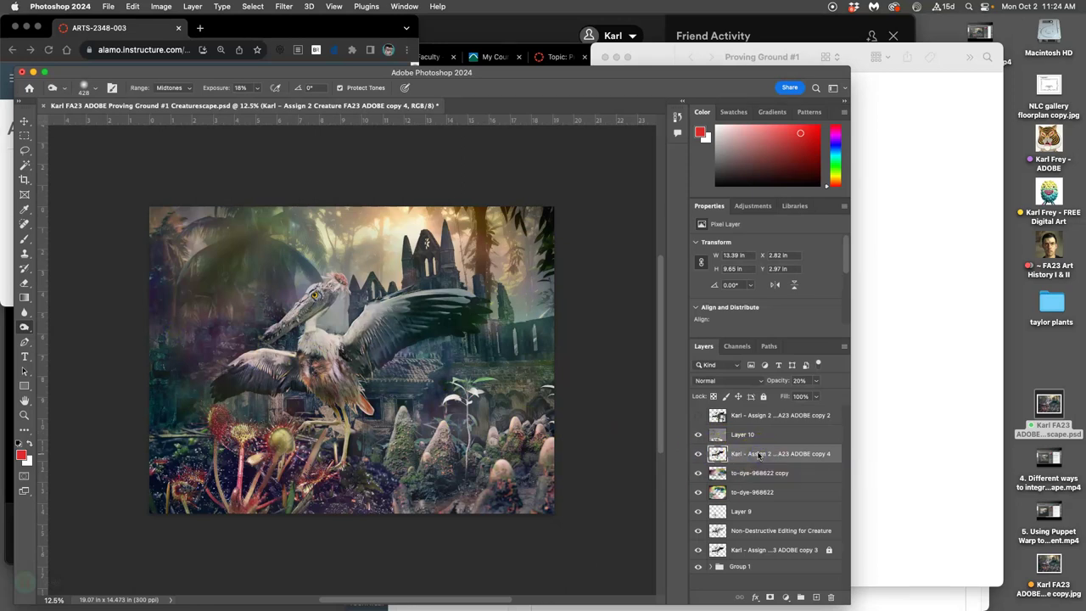
key("super+bracketright")
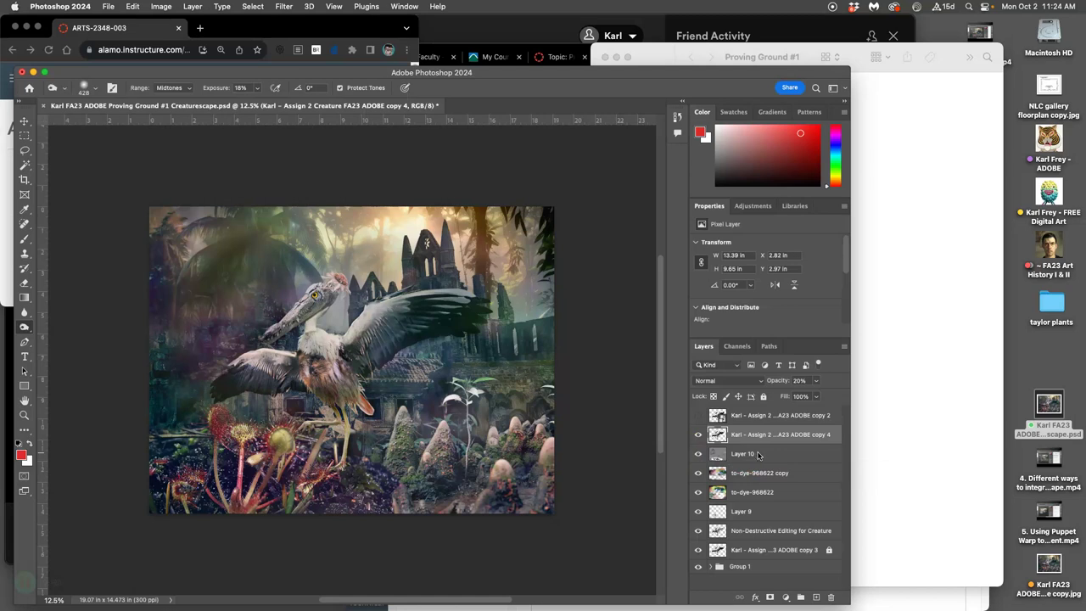
left_click(781, 456)
left_click(715, 454)
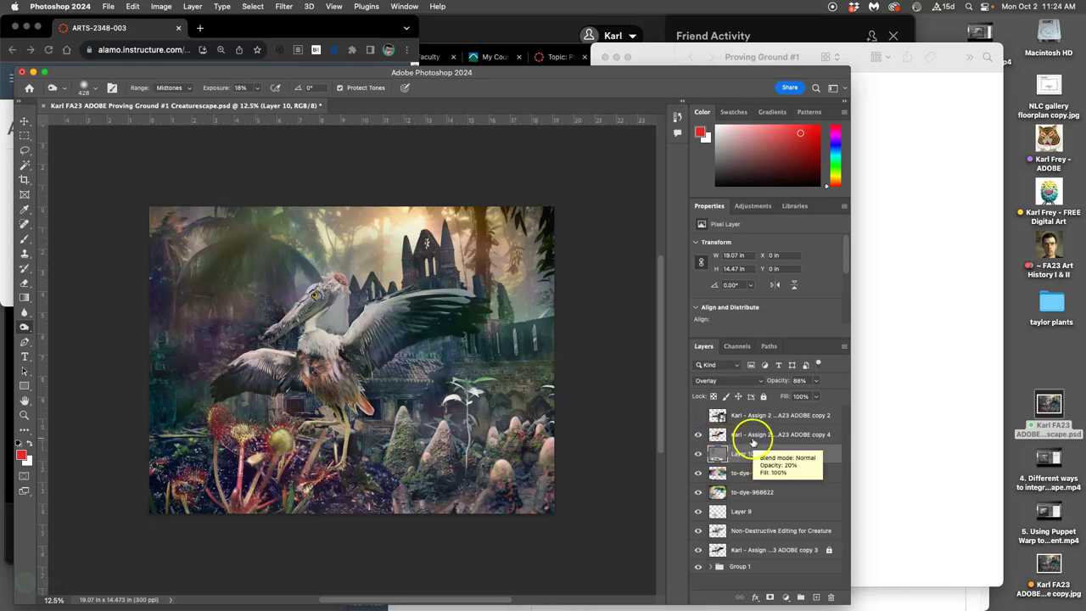
left_click(723, 438)
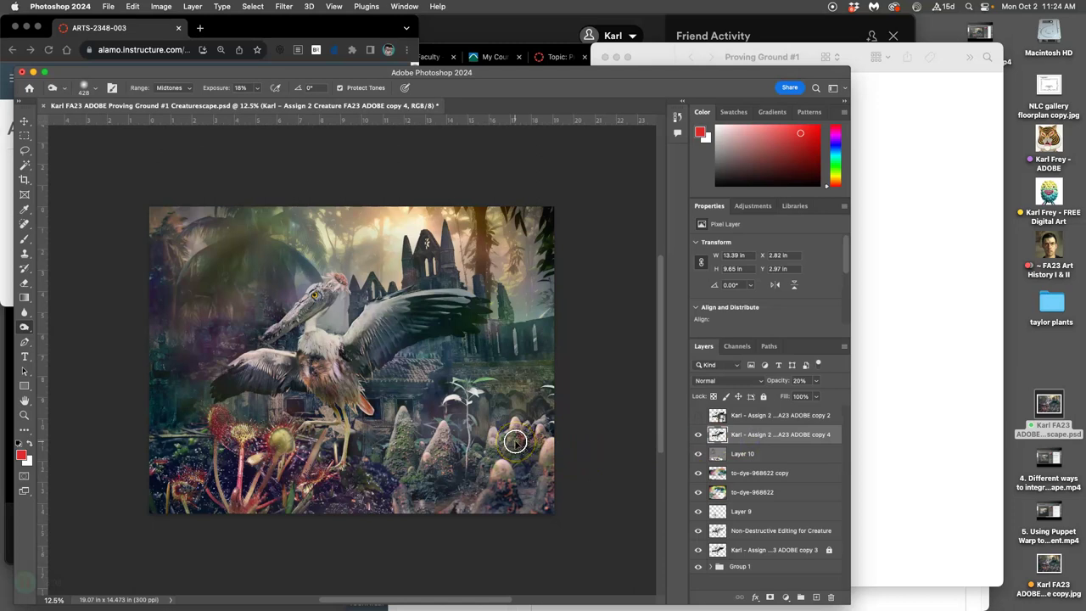
key("super+bracketleft")
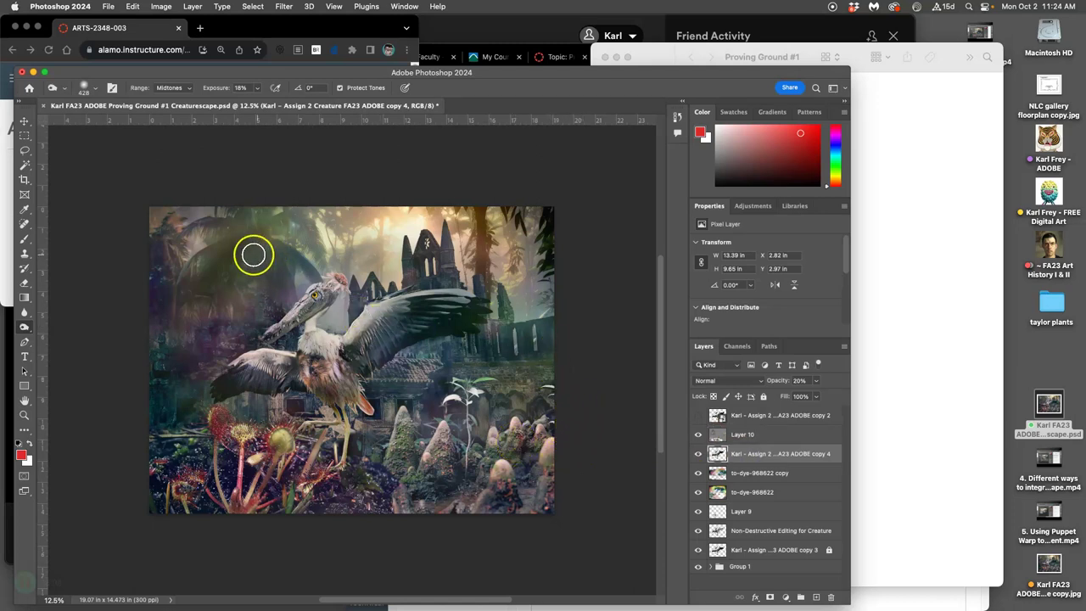
left_click(675, 115)
left_click(676, 117)
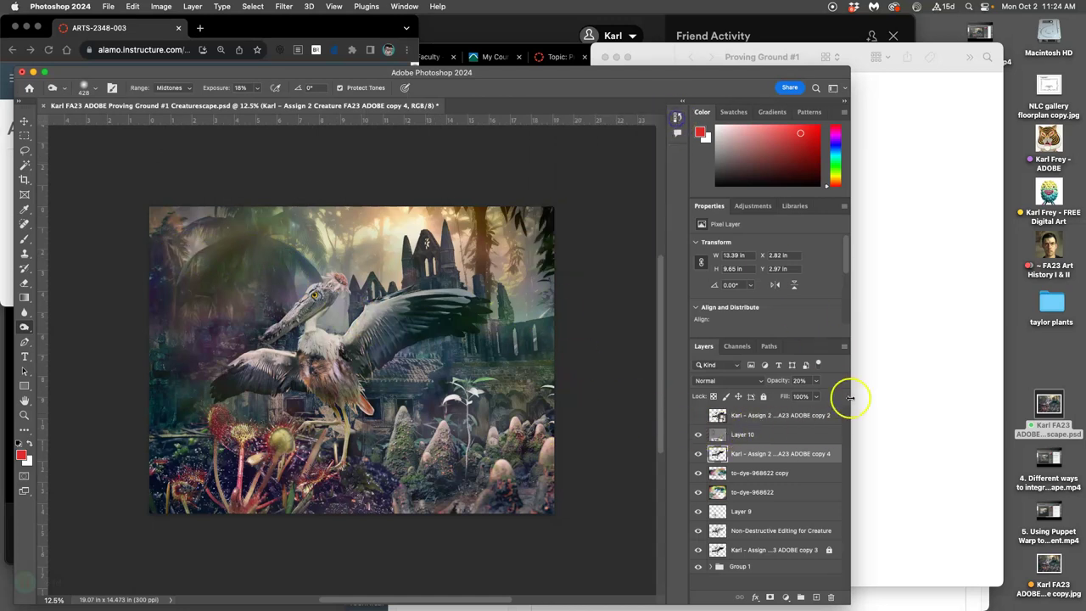
Step: Drag Layer 10's Overlay opacity from 37% up to 100%
left_click(756, 433)
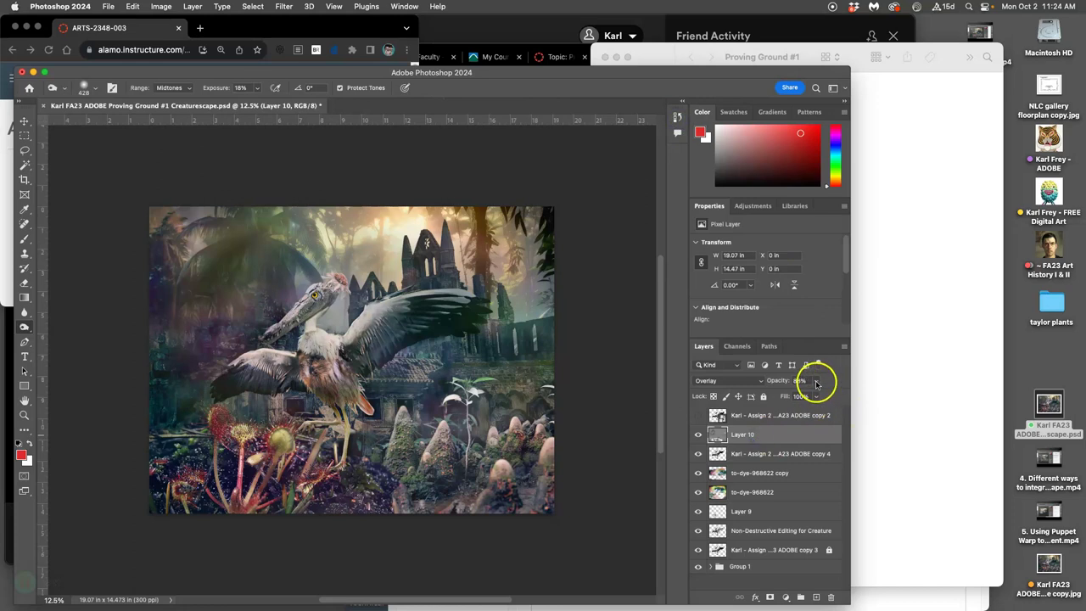
left_click(816, 380)
left_click_drag(794, 395, 819, 398)
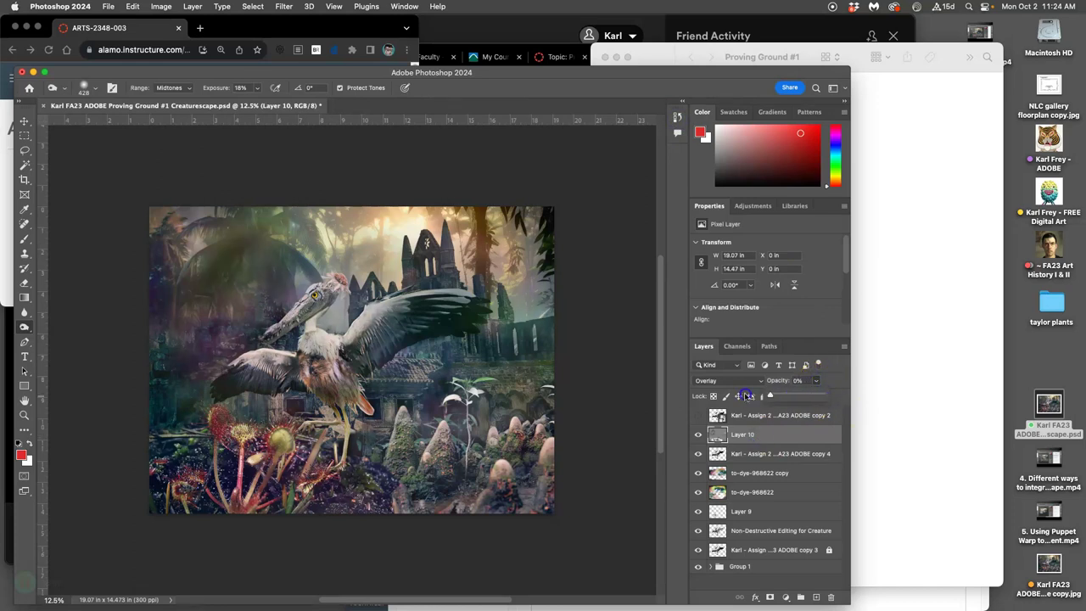
left_click_drag(764, 396, 839, 399)
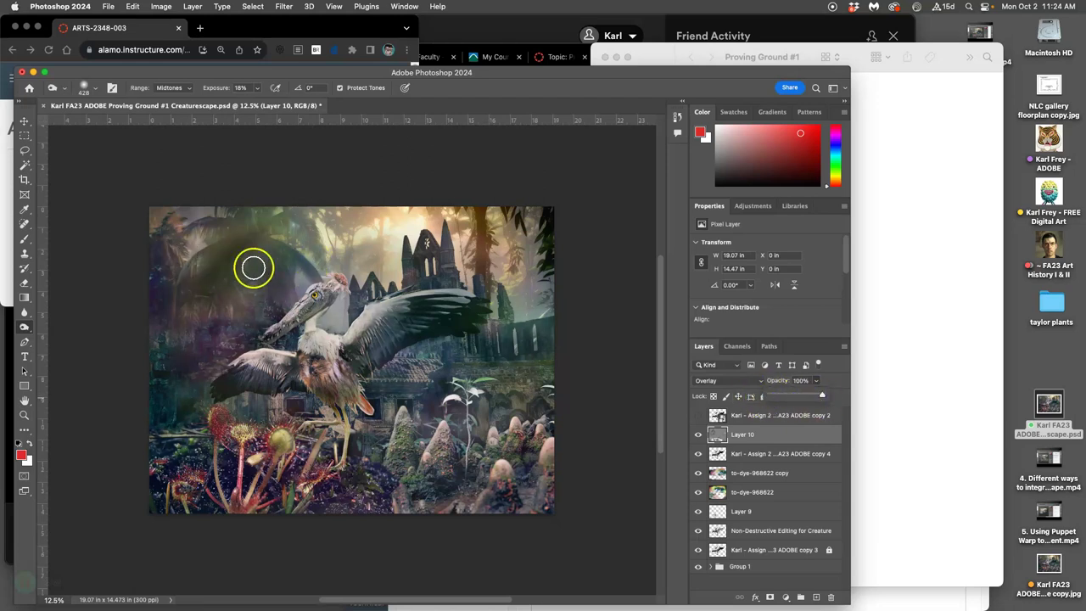
Step: With a 332 px eraser at 43% opacity, fade Layer 10 at upper left, upper-right ruins and heron's wing
left_click(27, 280)
left_click(96, 88)
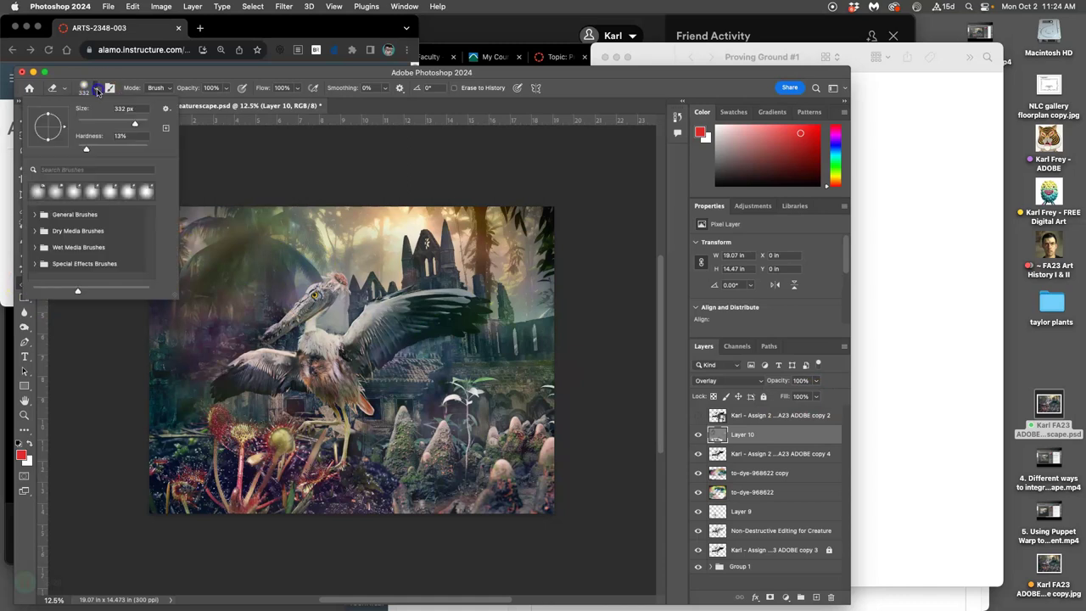
left_click_drag(225, 88, 203, 103)
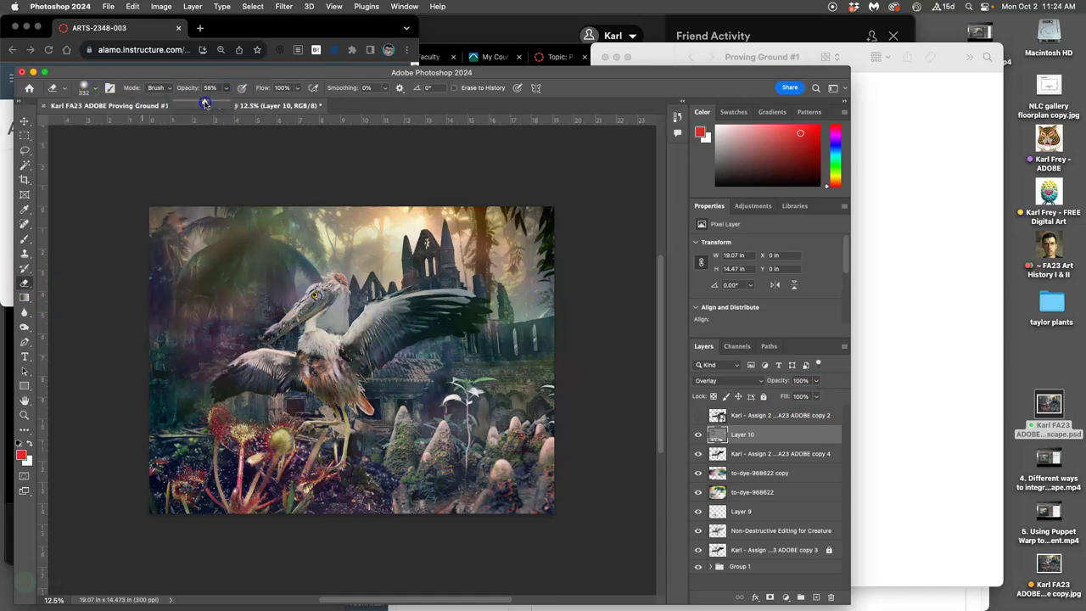
mouse_move(252, 219)
left_mouse_down()
mouse_move(165, 280)
mouse_move(151, 271)
mouse_move(172, 224)
mouse_move(175, 255)
mouse_move(214, 260)
mouse_move(227, 290)
left_mouse_up()
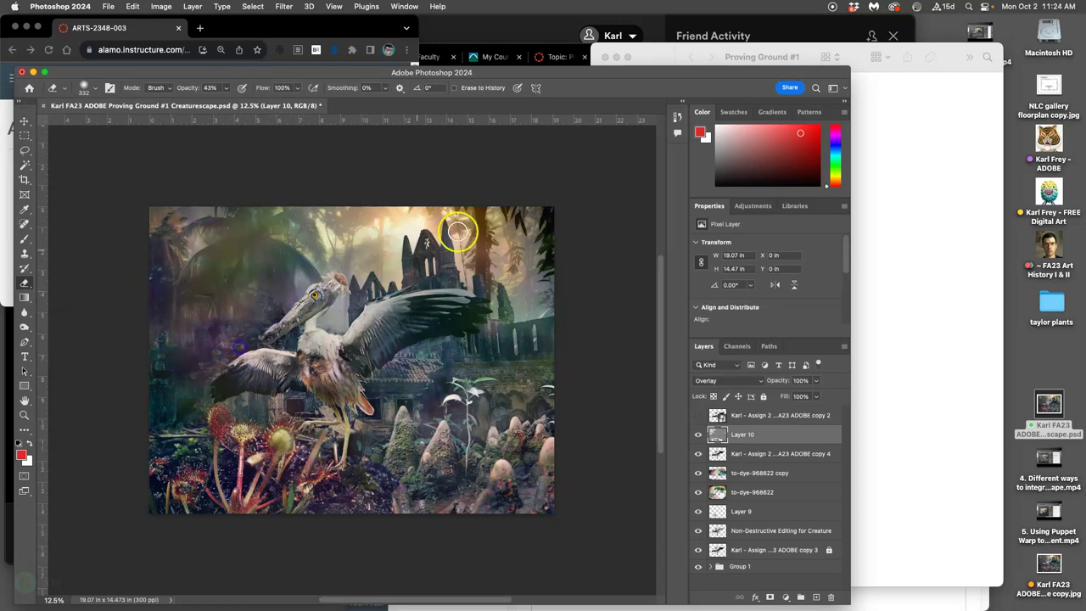
mouse_move(481, 280)
left_mouse_down()
mouse_move(538, 312)
mouse_move(515, 338)
left_mouse_up()
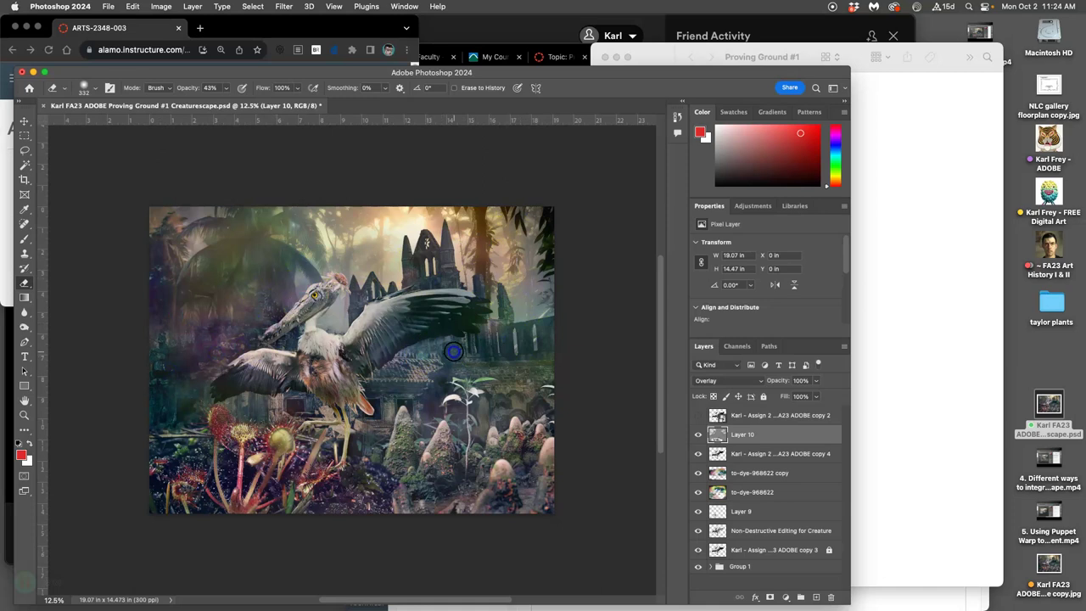
left_click_drag(431, 364, 418, 365)
left_click_drag(311, 382, 157, 379)
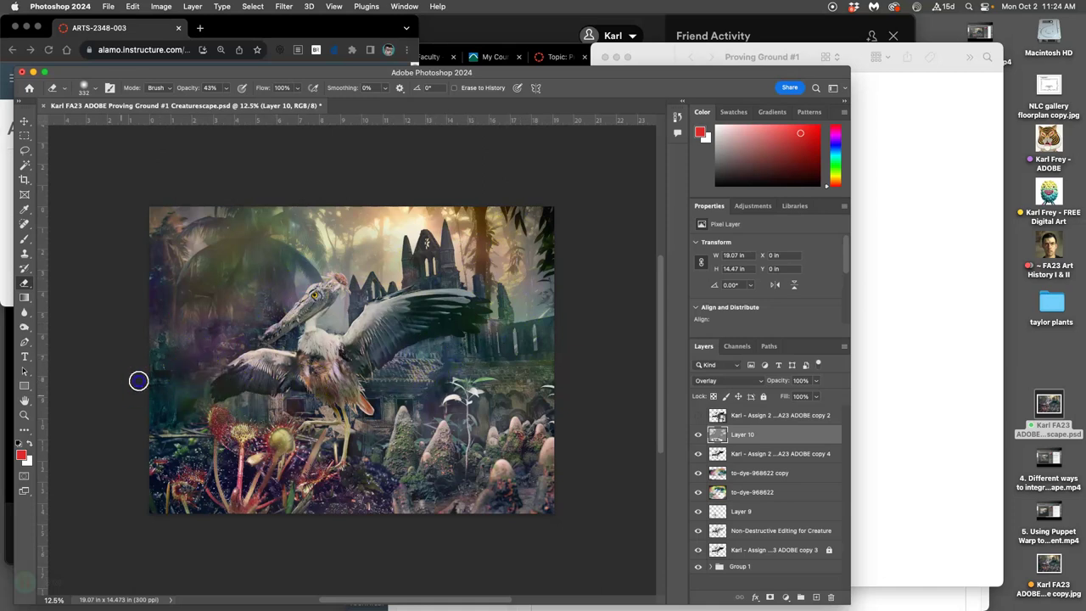
Step: Compare with Layer 10 hidden and shown, then hide creature copy 4 and Non-Destructive Editing for Creature
left_click(698, 435)
left_click(698, 435)
left_click(697, 434)
left_click(698, 435)
left_click(698, 434)
left_click(697, 435)
left_click(698, 453)
left_click(698, 532)
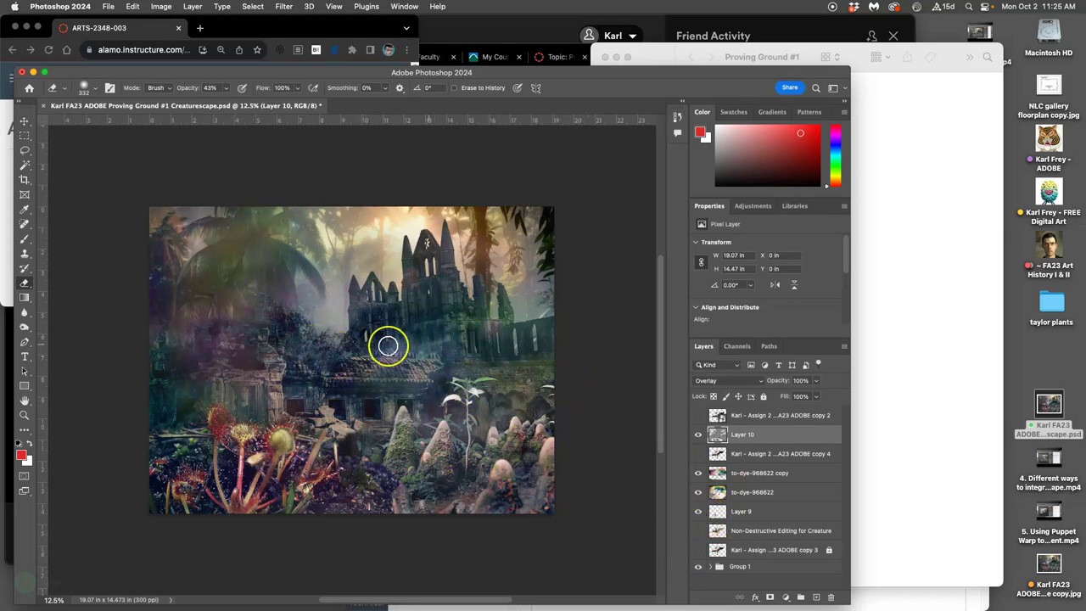
Step: Inspect the exported JPEG copy of the composite on the desktop
left_click(1049, 566)
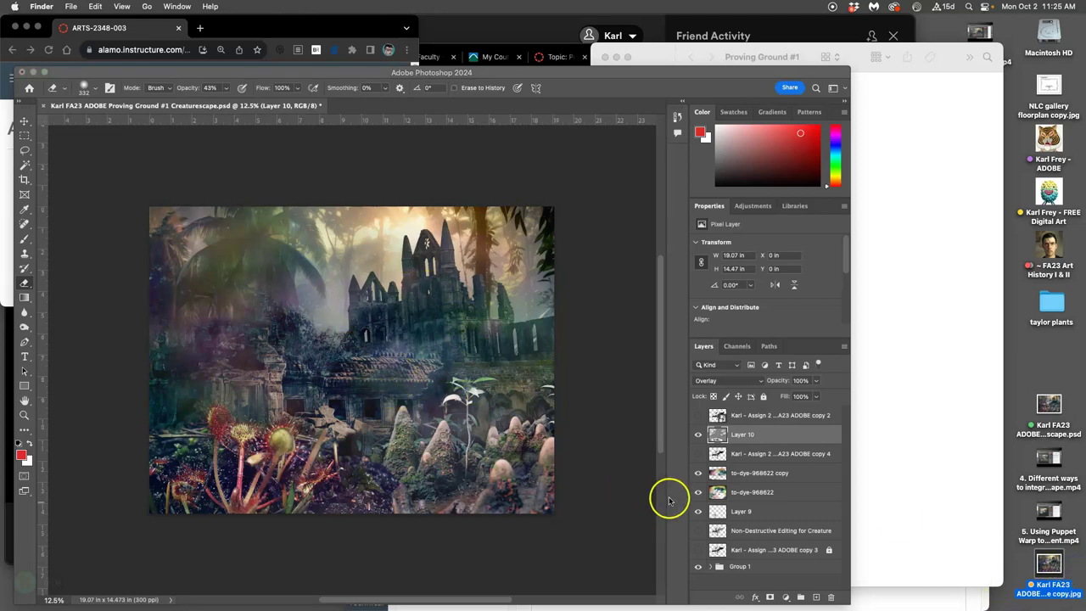
left_click(1028, 562)
right_click(1022, 566)
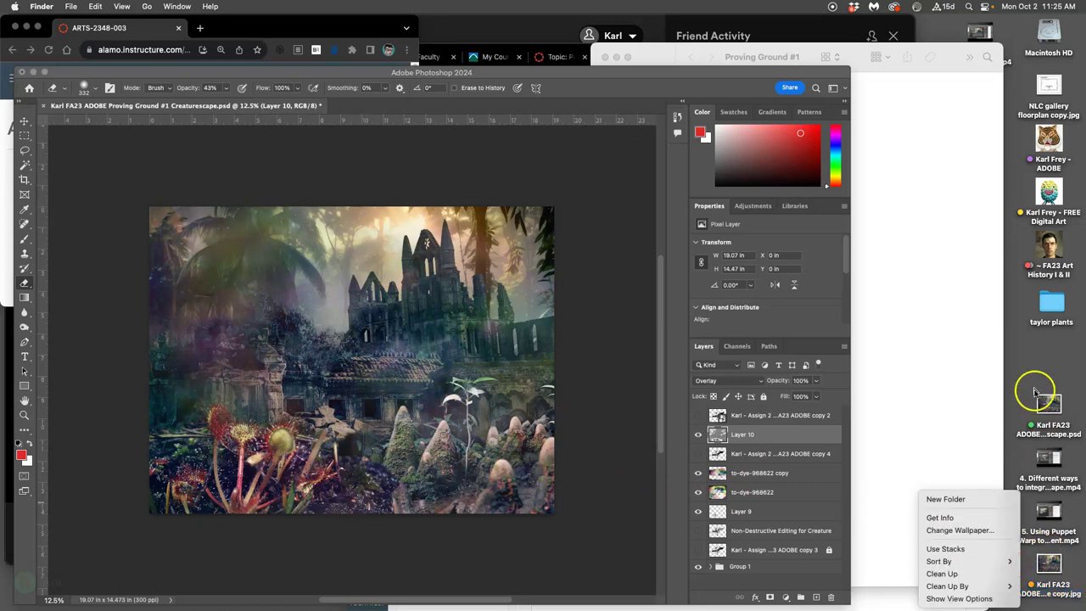
left_click(1030, 509)
left_click(1046, 571)
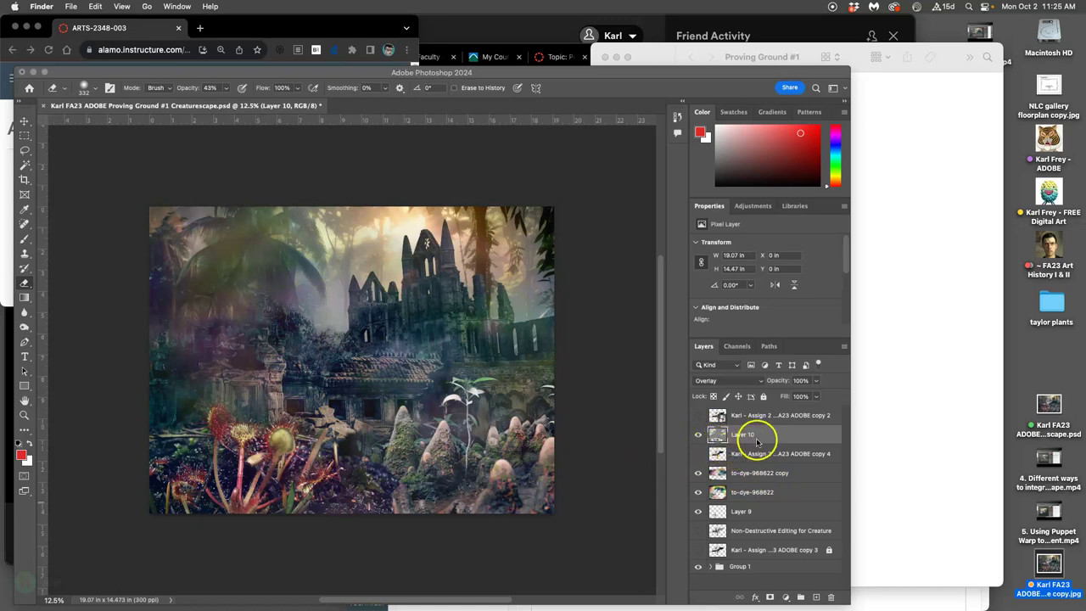
Step: Show the creature copy 4, Non-Destructive Editing for Creature and creature copy 3 layers again
left_click(698, 455)
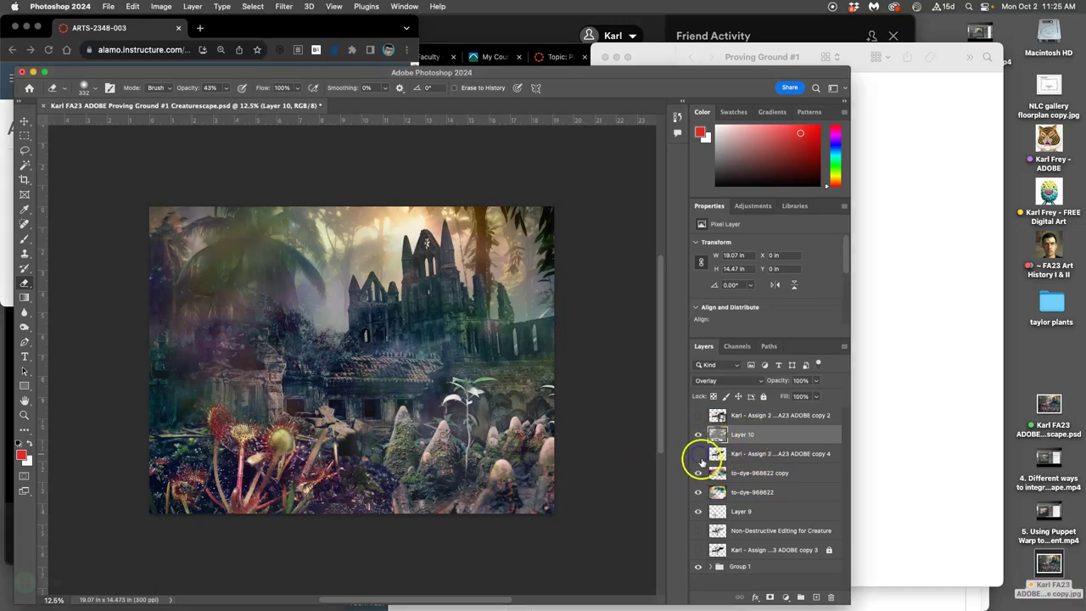
left_click(699, 454)
left_click(699, 531)
left_click(699, 550)
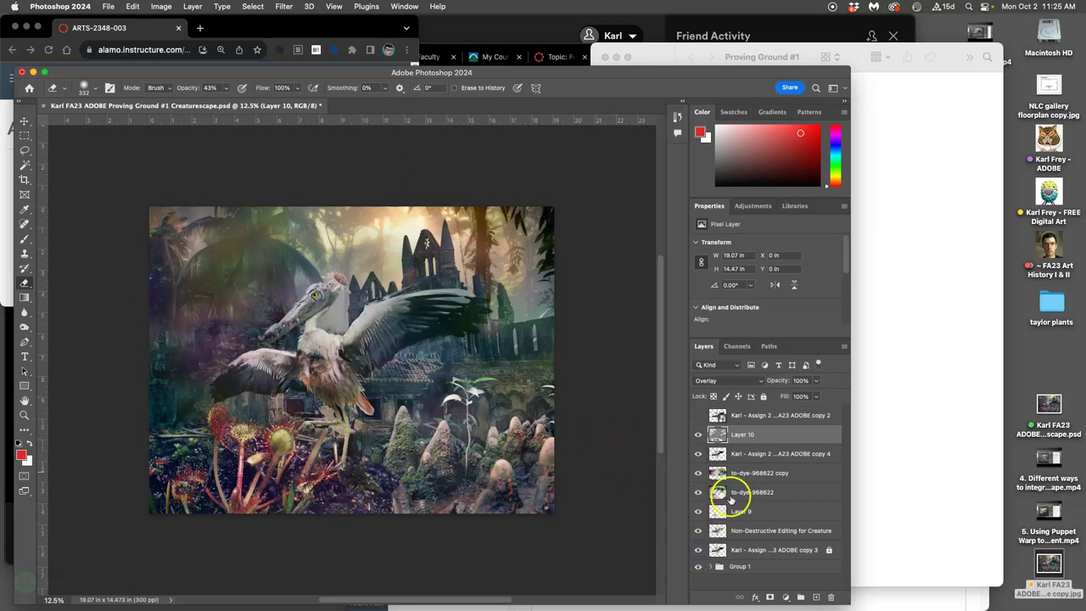
left_click(738, 531)
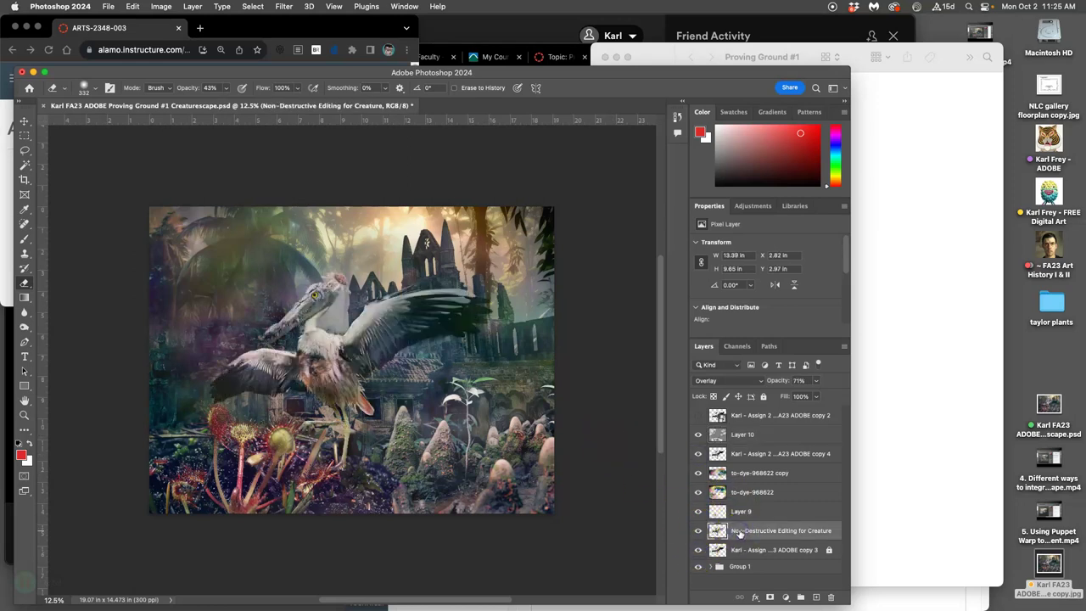
left_click(741, 434)
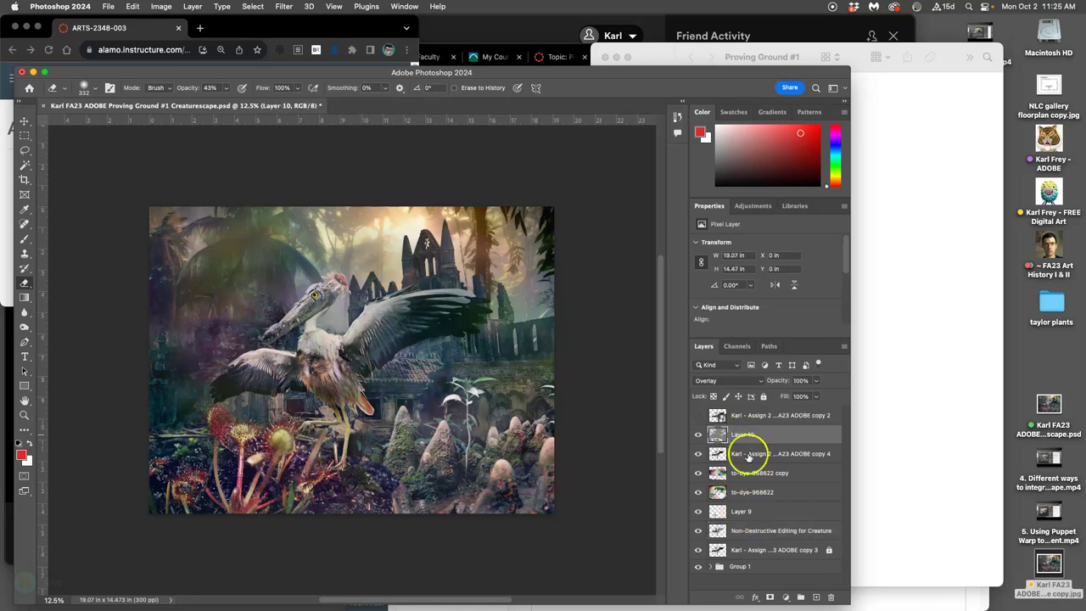
left_click(748, 455)
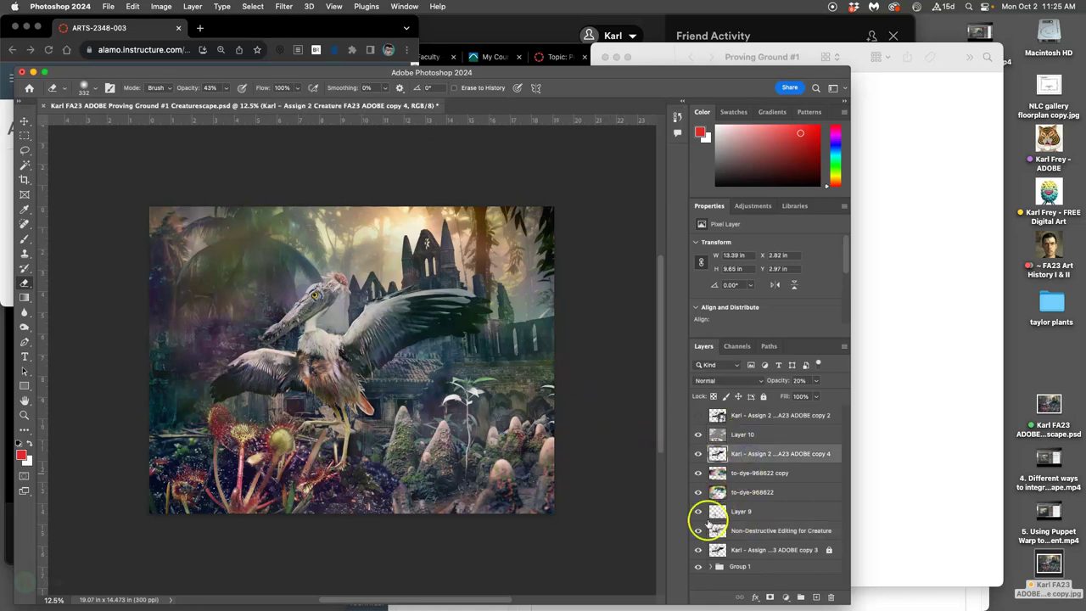
Step: Set the Non-Destructive Editing for Creature layer's opacity to 100%
left_click(698, 531)
left_click(699, 530)
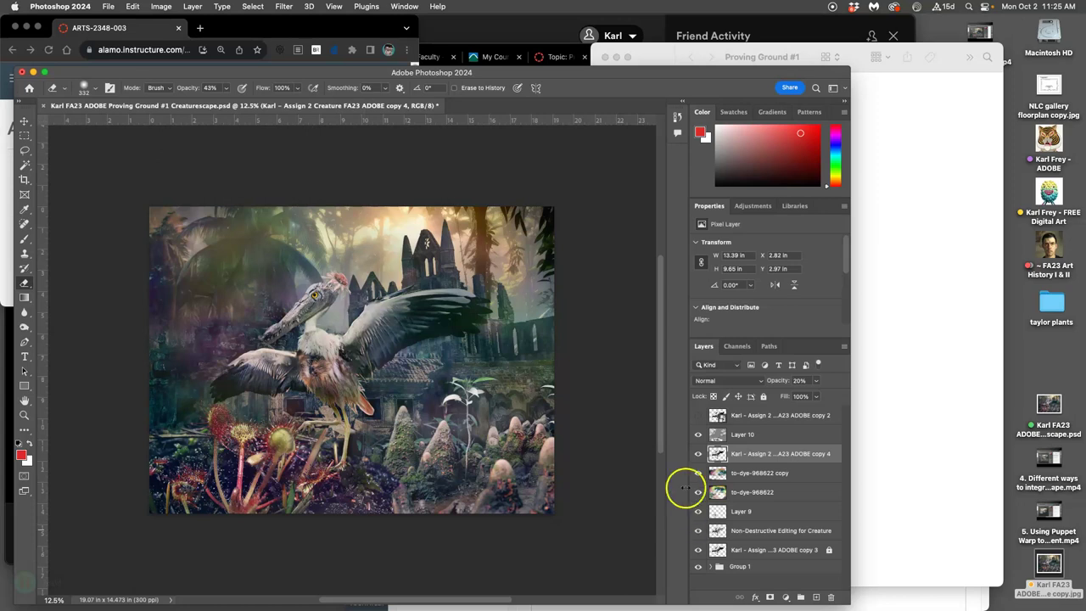
left_click(767, 530)
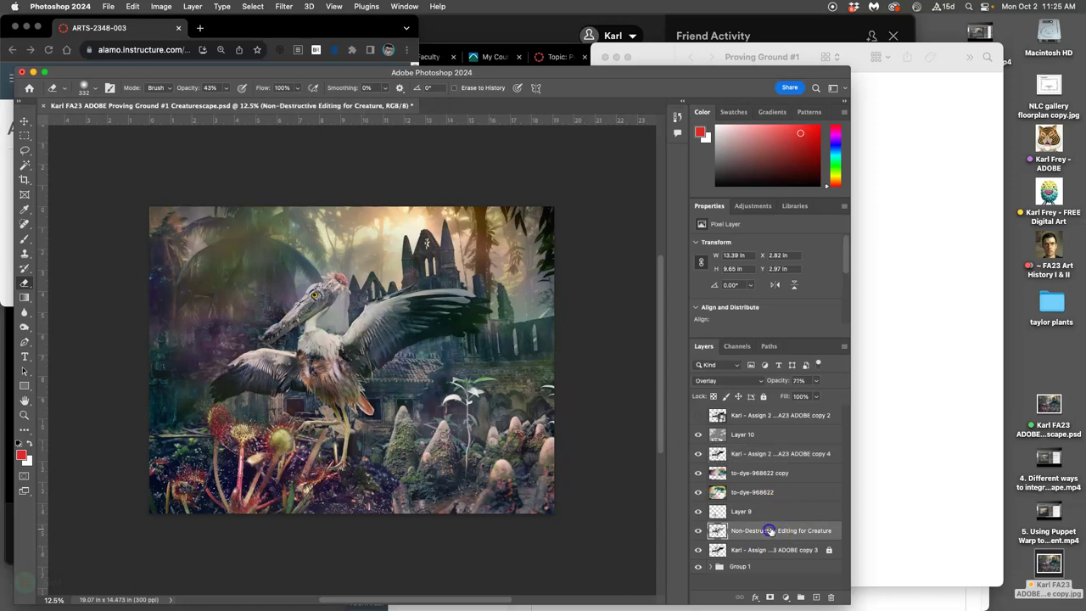
left_click(816, 381)
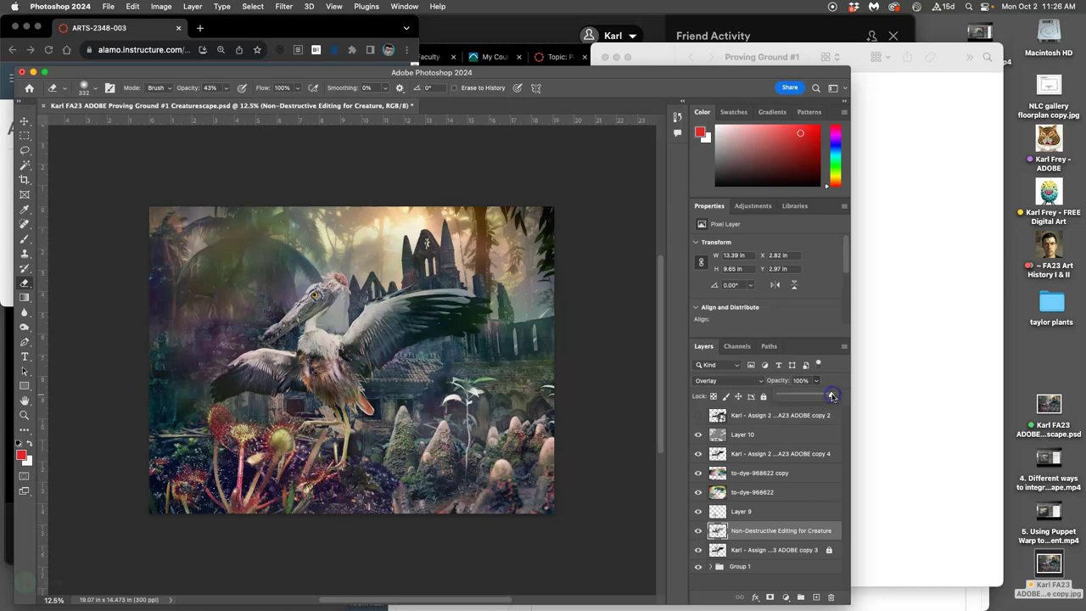
left_click(712, 402)
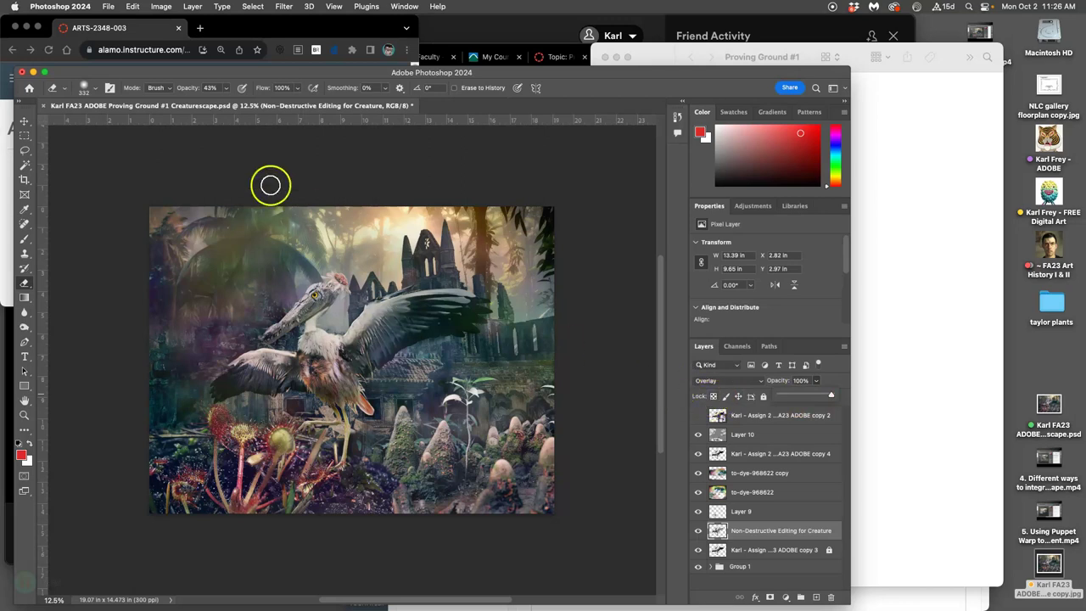
Step: Save the layered Creaturescape composite .psd
left_click(108, 7)
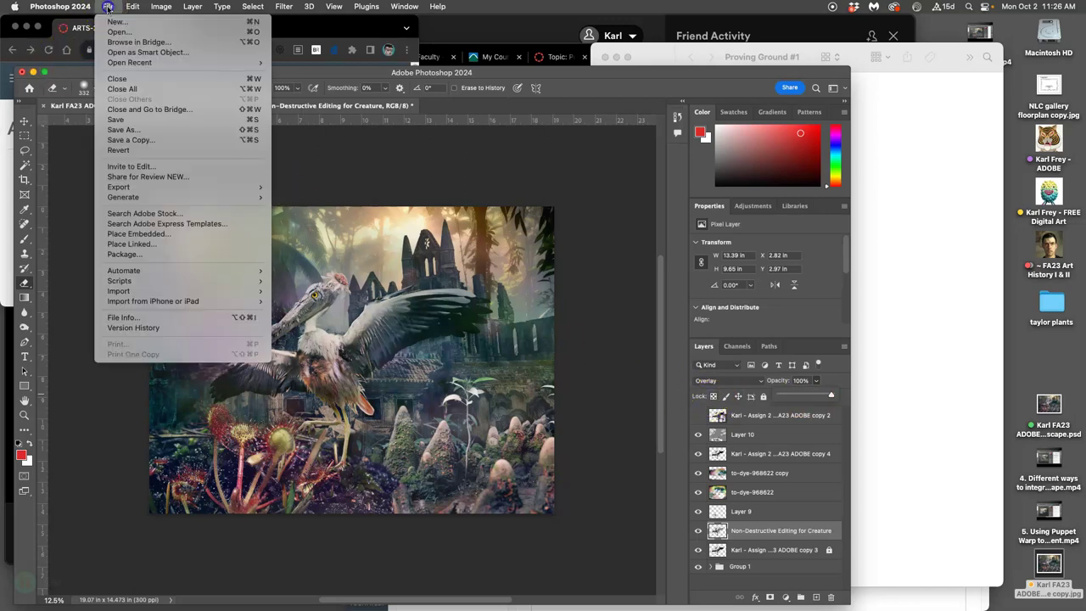
left_click(115, 120)
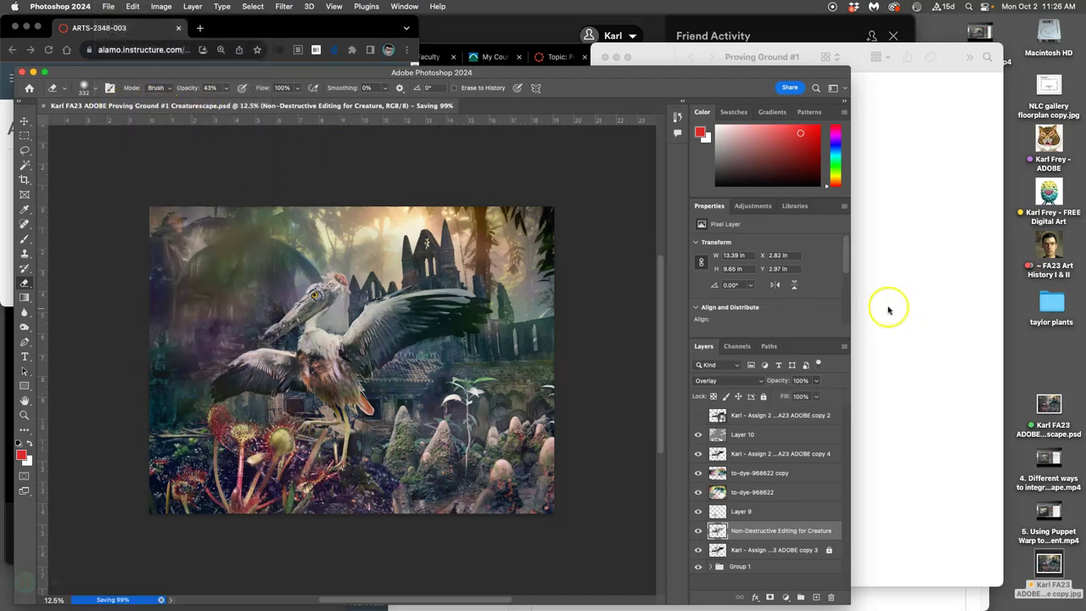
left_click_drag(1055, 409, 1052, 381)
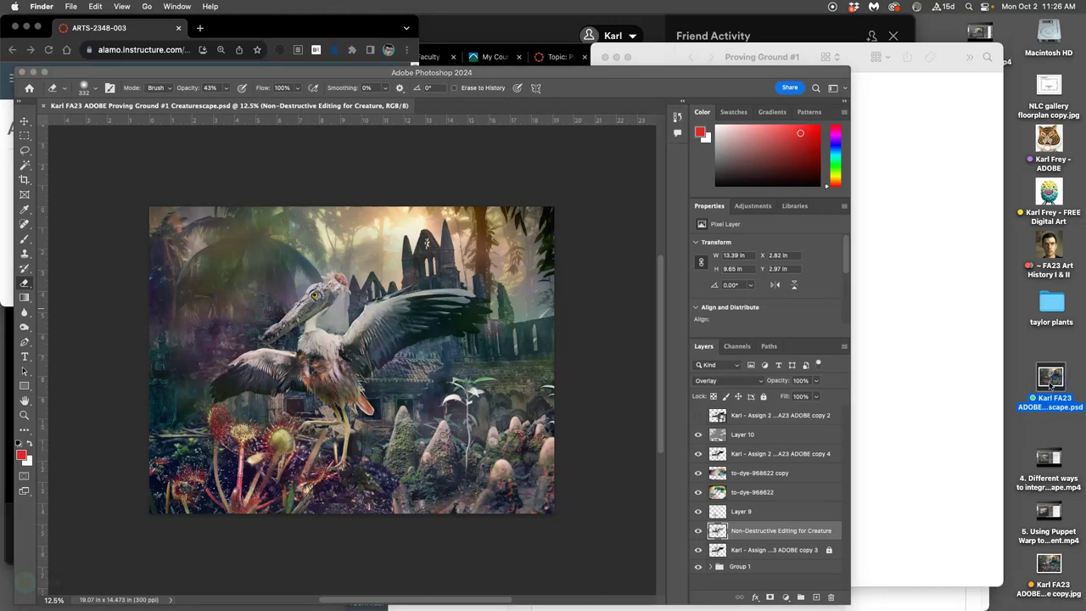
left_click(72, 9)
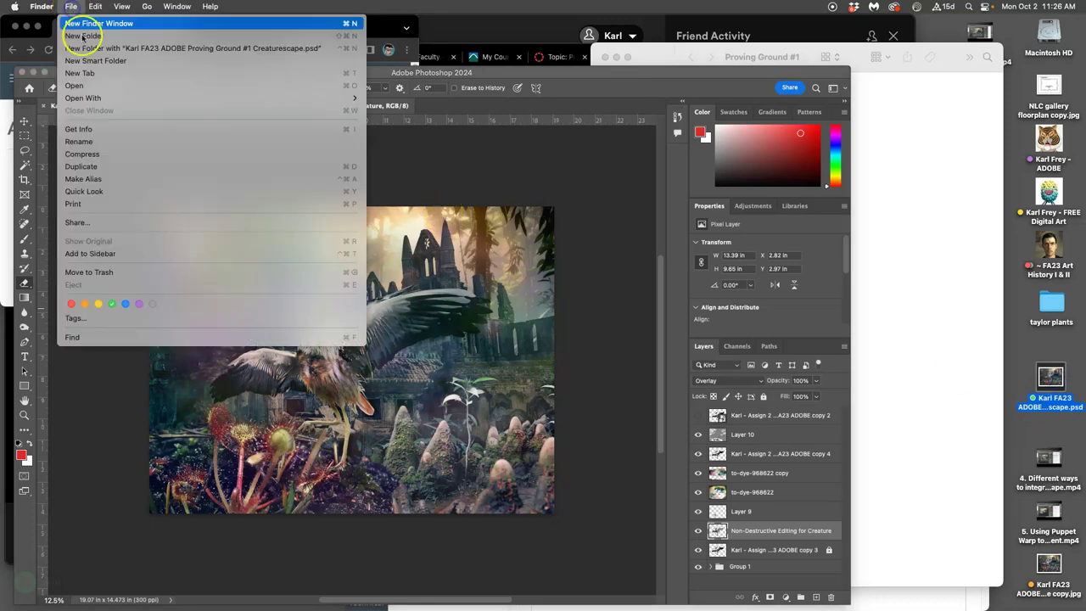
left_click(393, 76)
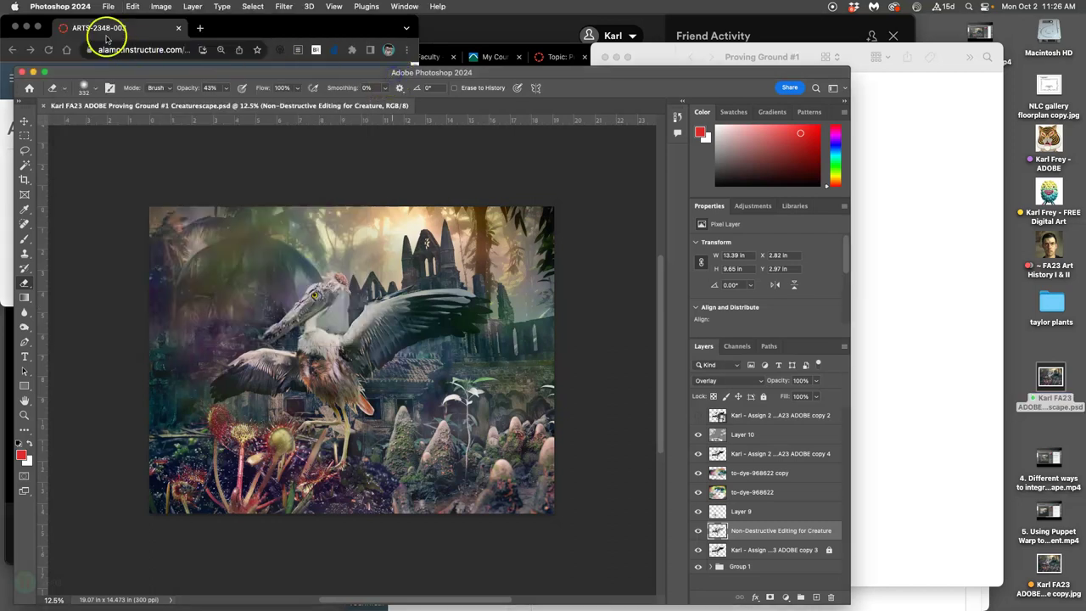
Step: Save a JPEG copy to the Desktop at Quality 12, replacing the existing copy
left_click(109, 7)
left_click(135, 141)
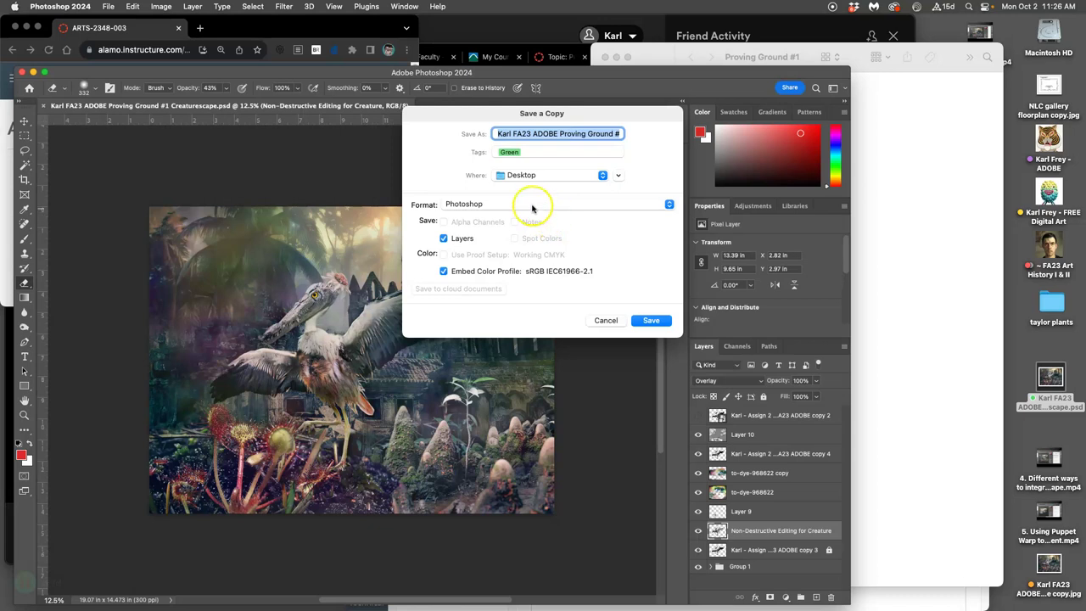
left_click(529, 204)
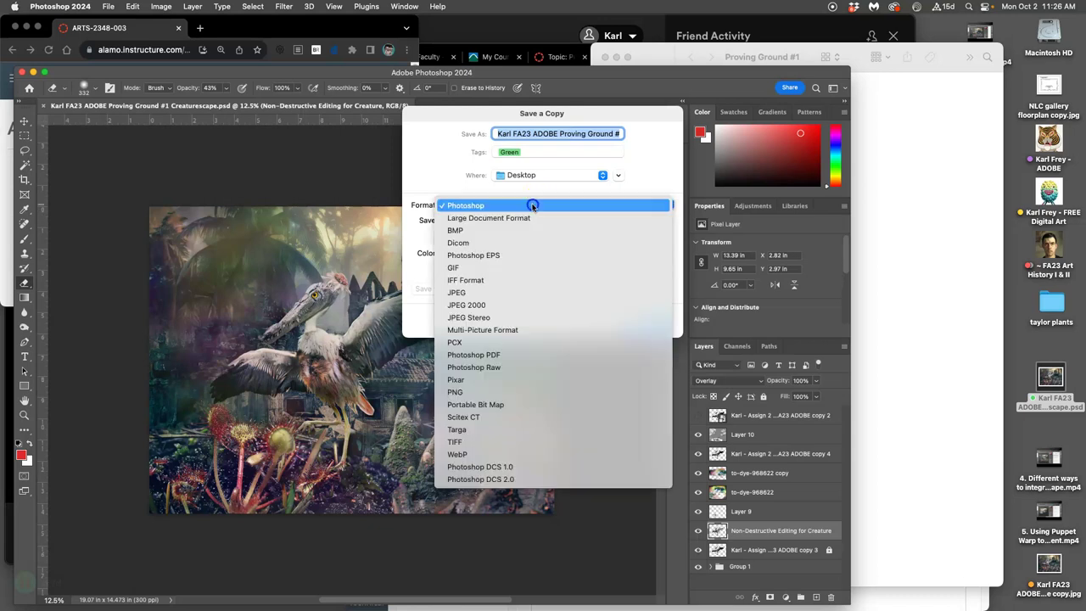
left_click(501, 291)
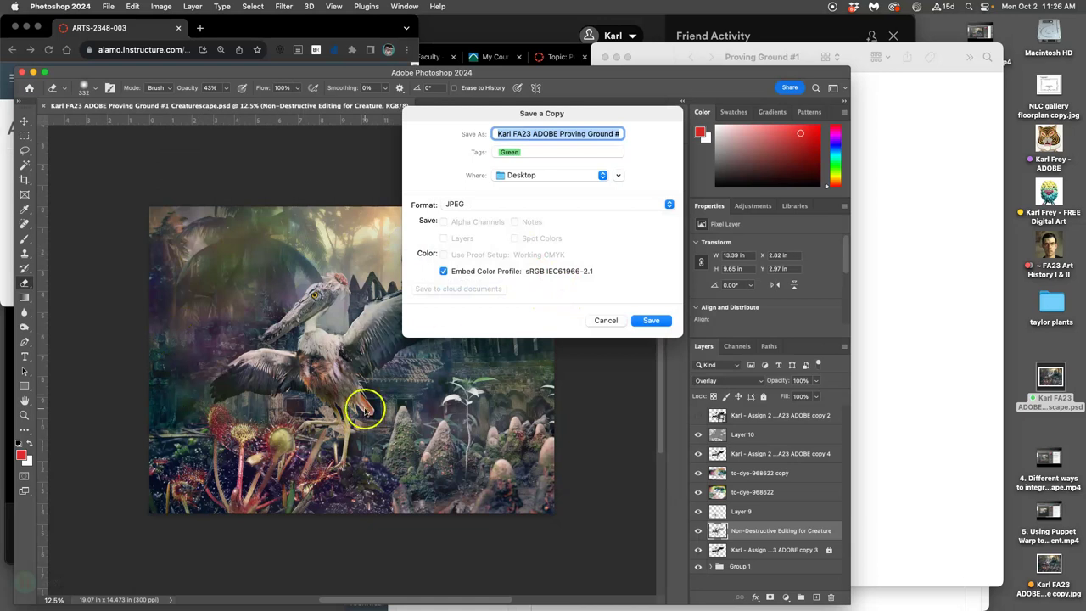
left_click(652, 320)
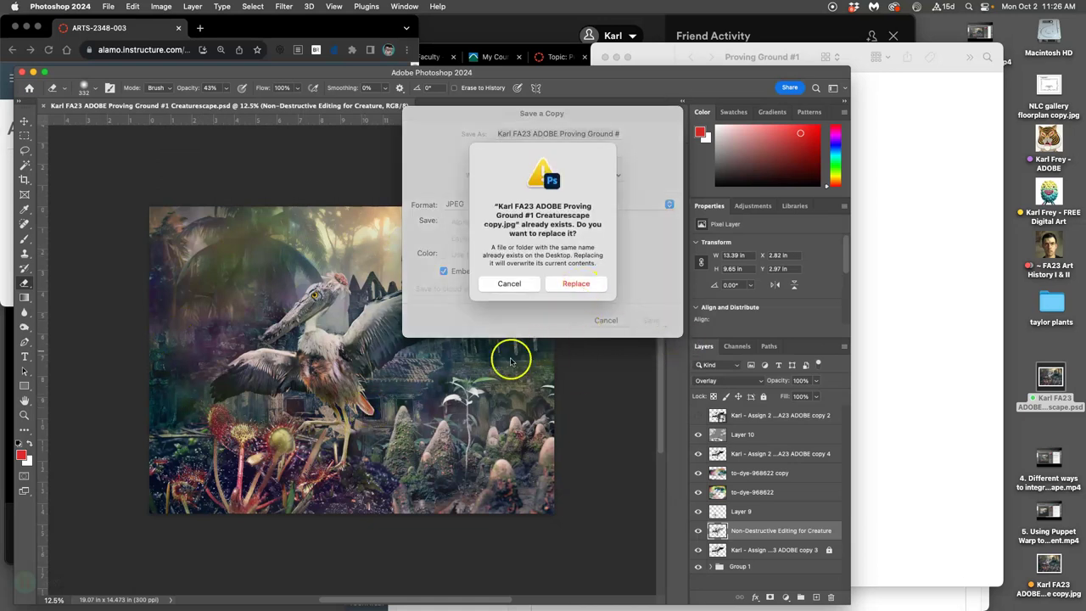
left_click(573, 286)
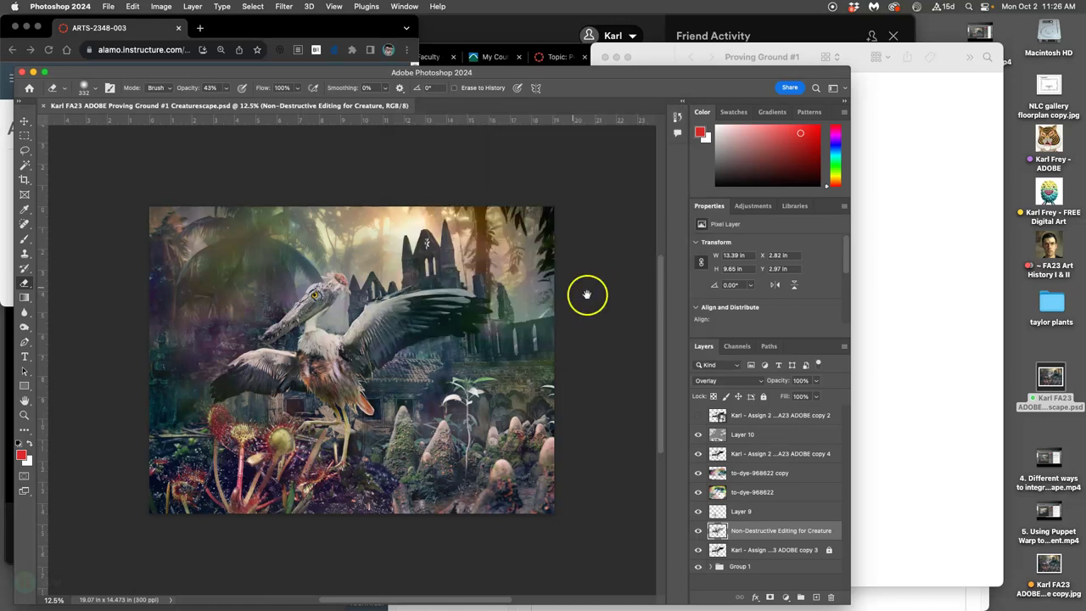
left_click(611, 171)
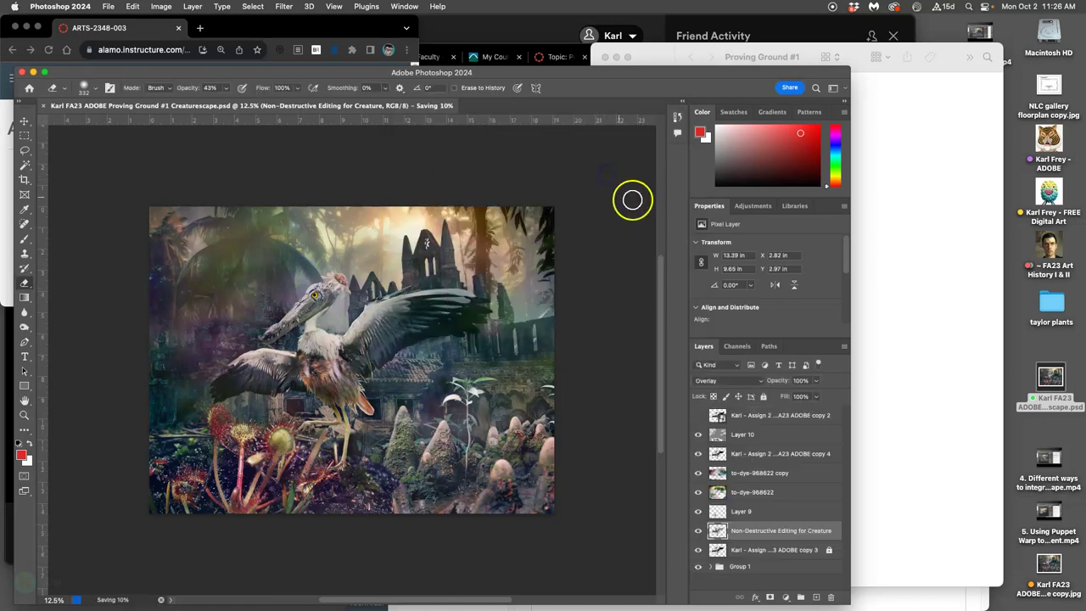
Step: Place the exported JPEG beside the PSD on the desktop and confirm its 14.1 MB size in Get Info
key("F11")
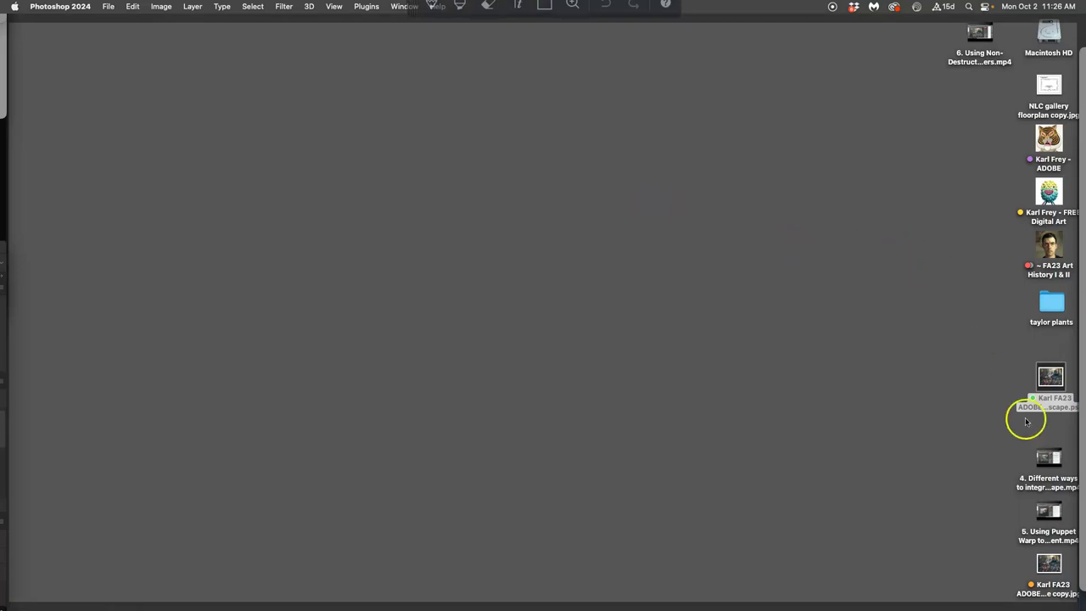
left_click_drag(1052, 567, 990, 363)
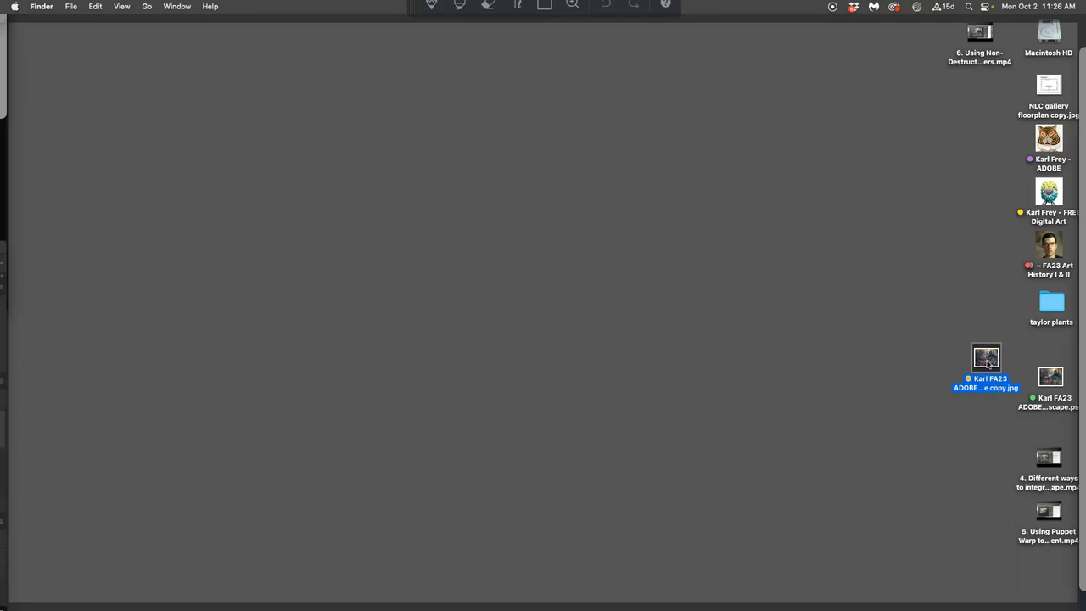
key("F11")
left_click_drag(987, 363, 1031, 363)
right_click(1031, 363)
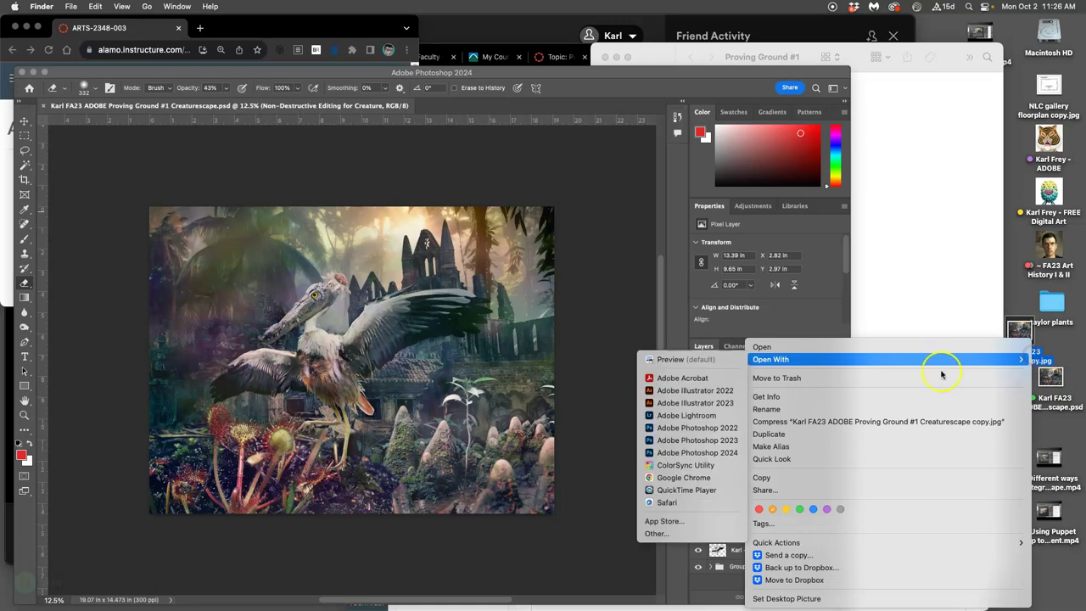
left_click(900, 397)
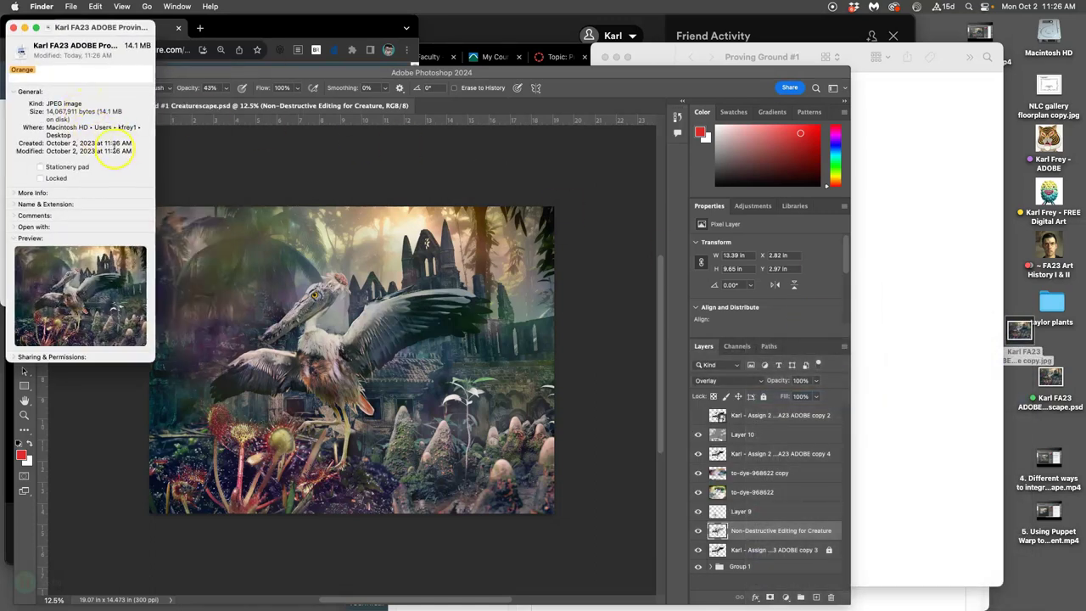
left_click(13, 28)
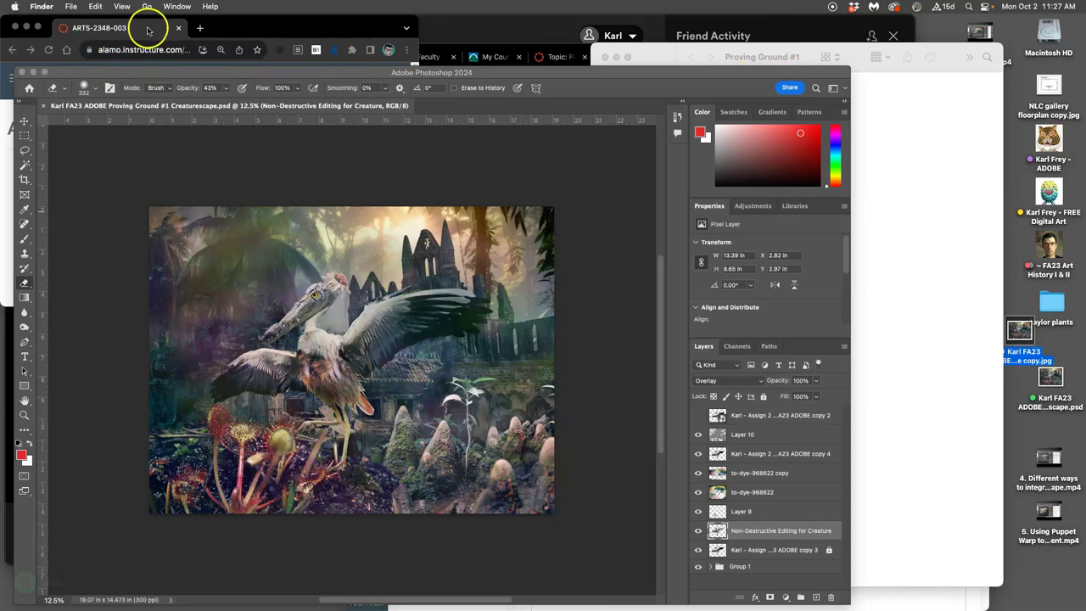
Step: Bring the Chrome course page forward, move Photoshop aside and enlarge the browser window
left_click(111, 29)
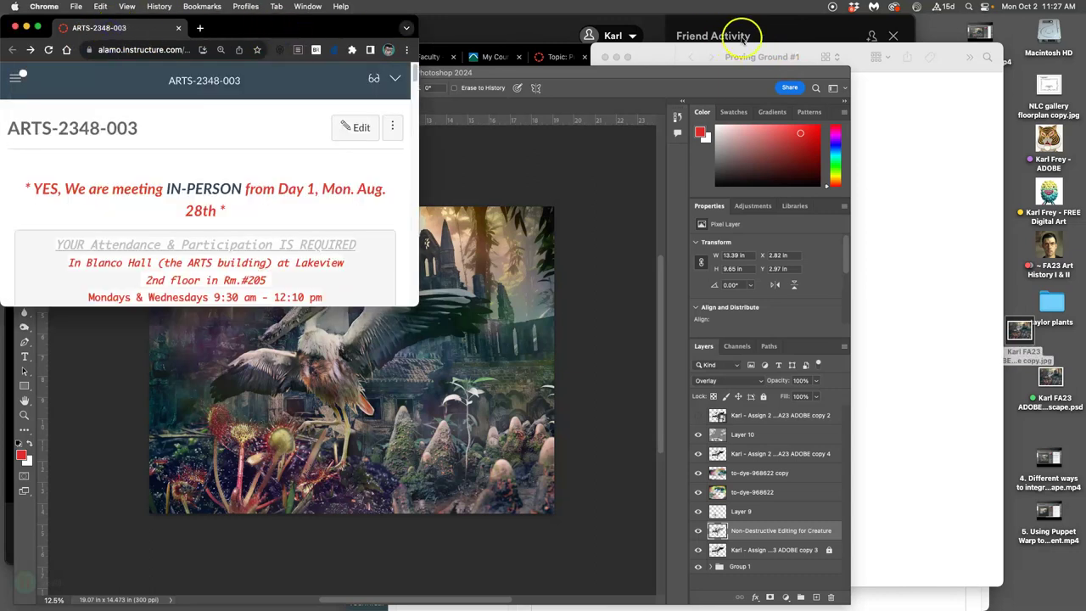
left_click_drag(670, 72, 771, 371)
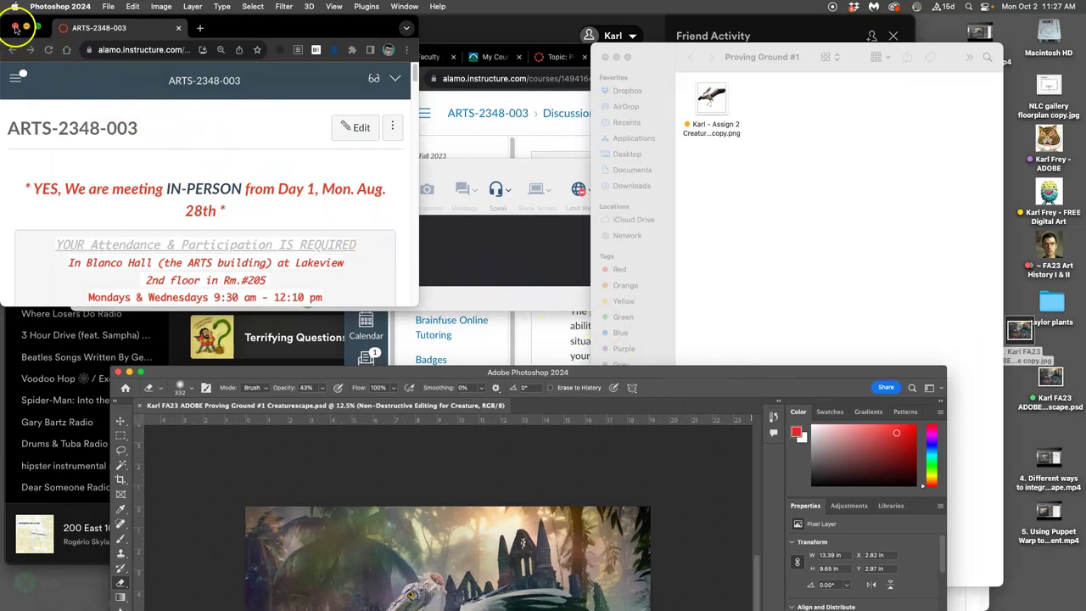
left_click_drag(413, 308, 602, 598)
scroll(442, 433, "down", 5)
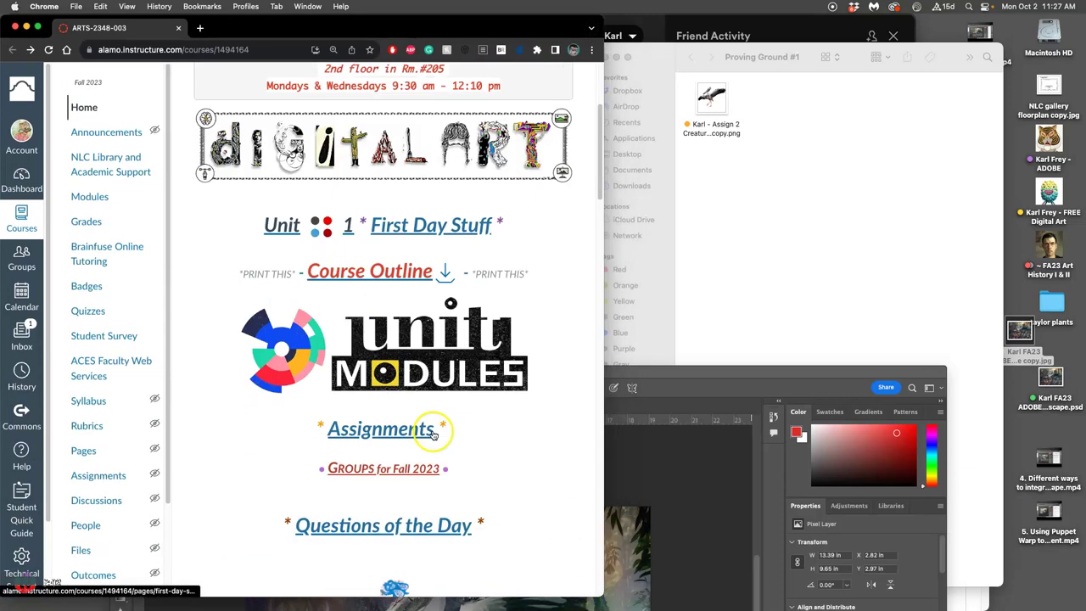
Step: Open the course's Assignments page and scroll through the Proving Ground #1 discussion replies
left_click(387, 435)
scroll(395, 420, "down", 10)
scroll(395, 415, "down", 1)
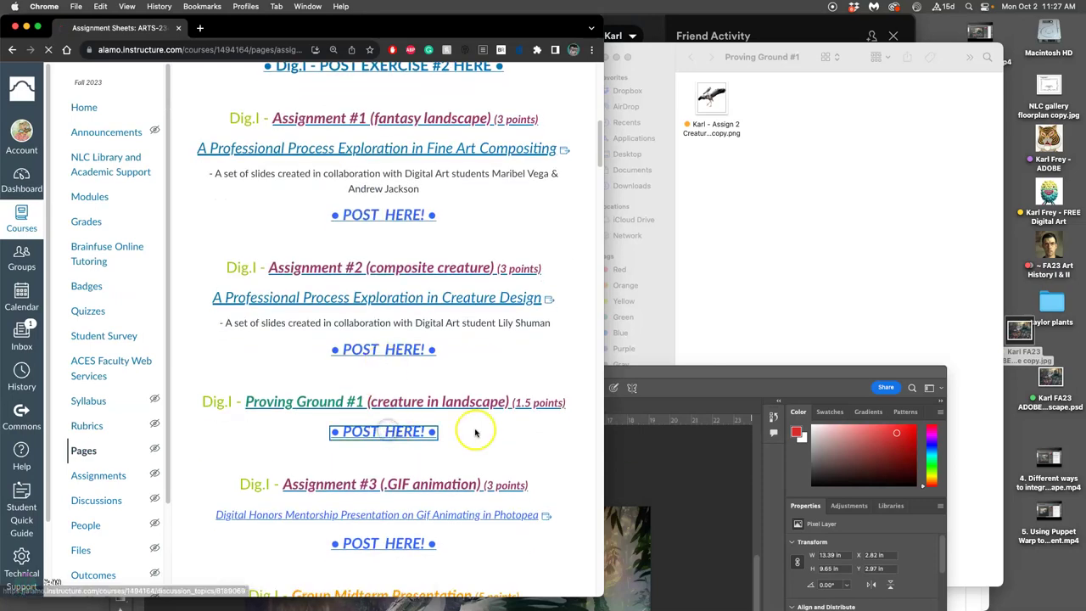
scroll(407, 402, "down", 4)
scroll(407, 402, "down", 15)
scroll(407, 402, "up", 5)
scroll(332, 360, "down", 1)
scroll(269, 366, "down", 10)
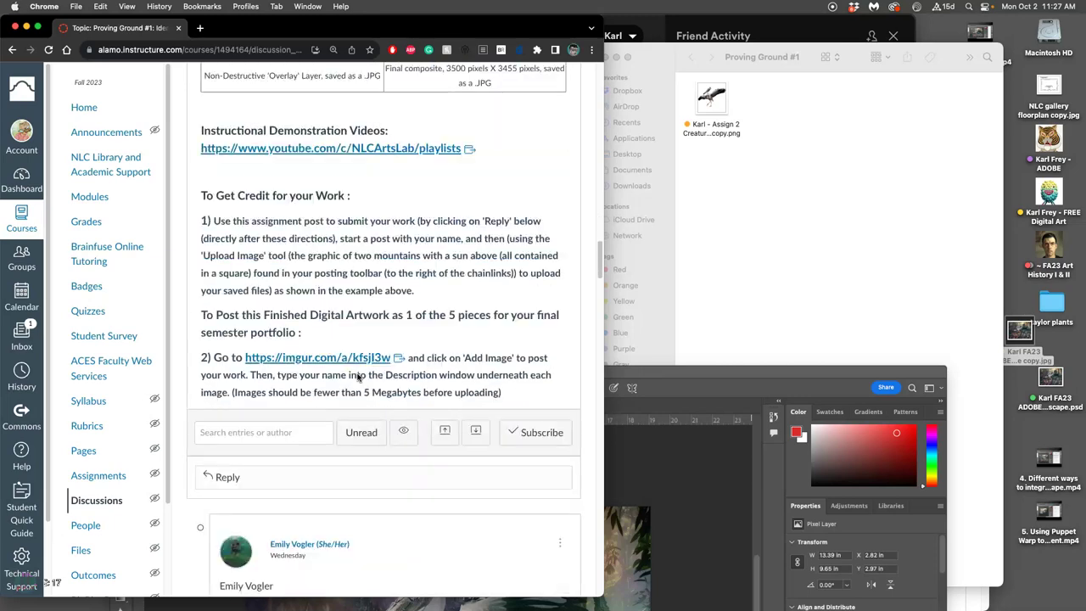
scroll(357, 378, "down", 15)
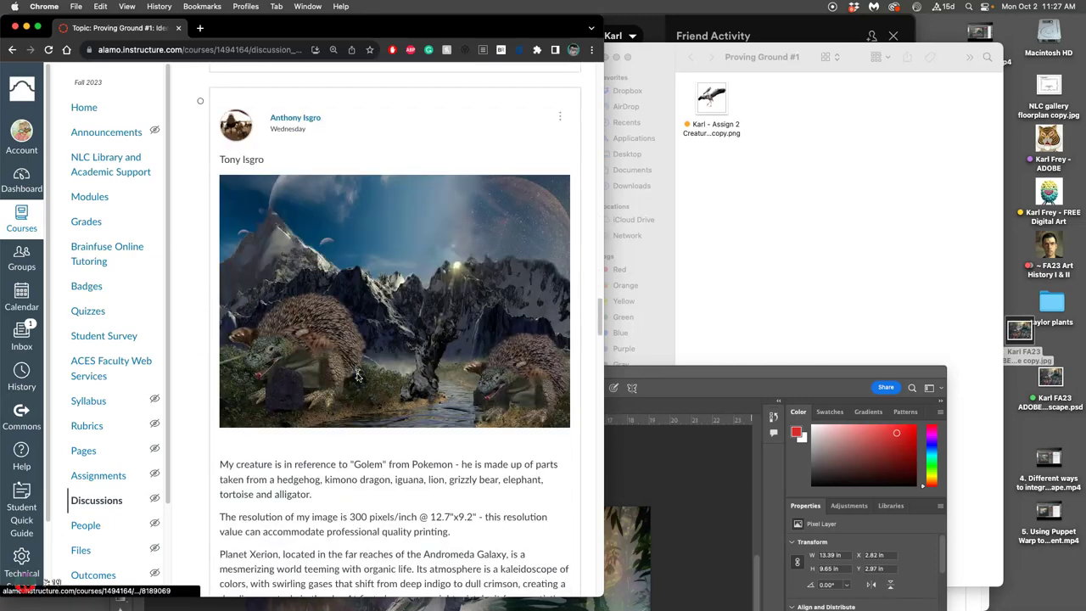
scroll(357, 378, "down", 10)
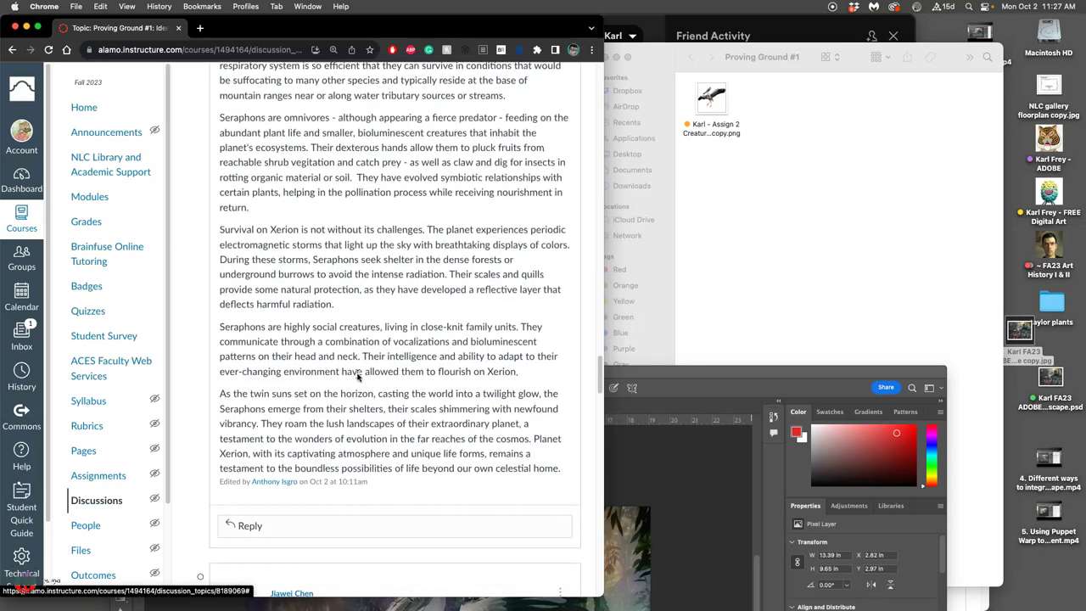
scroll(357, 377, "down", 5)
scroll(358, 378, "down", 20)
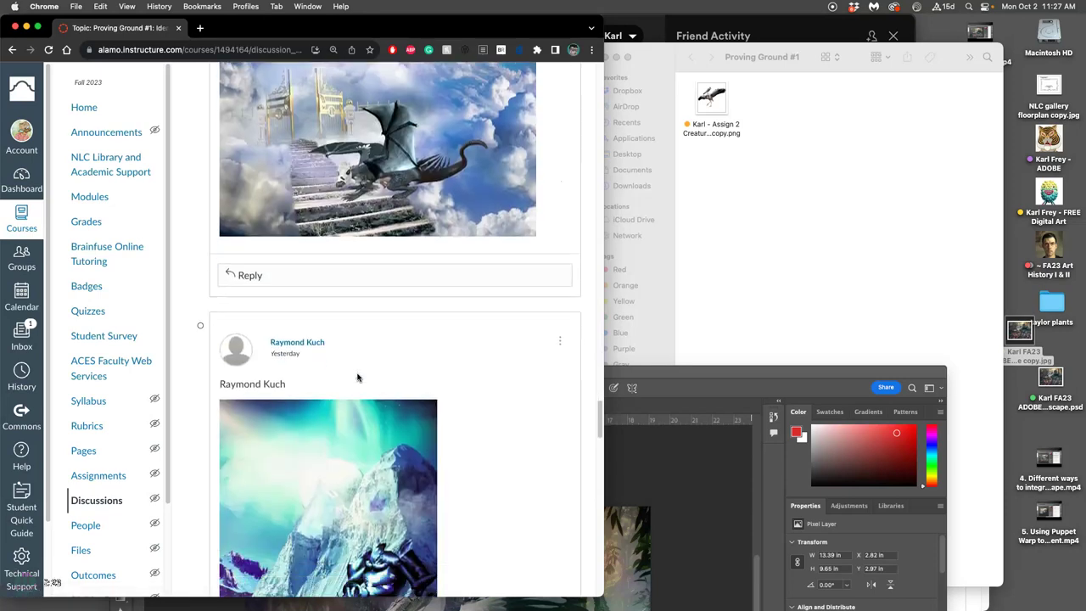
scroll(357, 378, "up", 20)
Step: Start a reply and upload the exported Creaturescape composite JPEG into it as an image
left_click(273, 340)
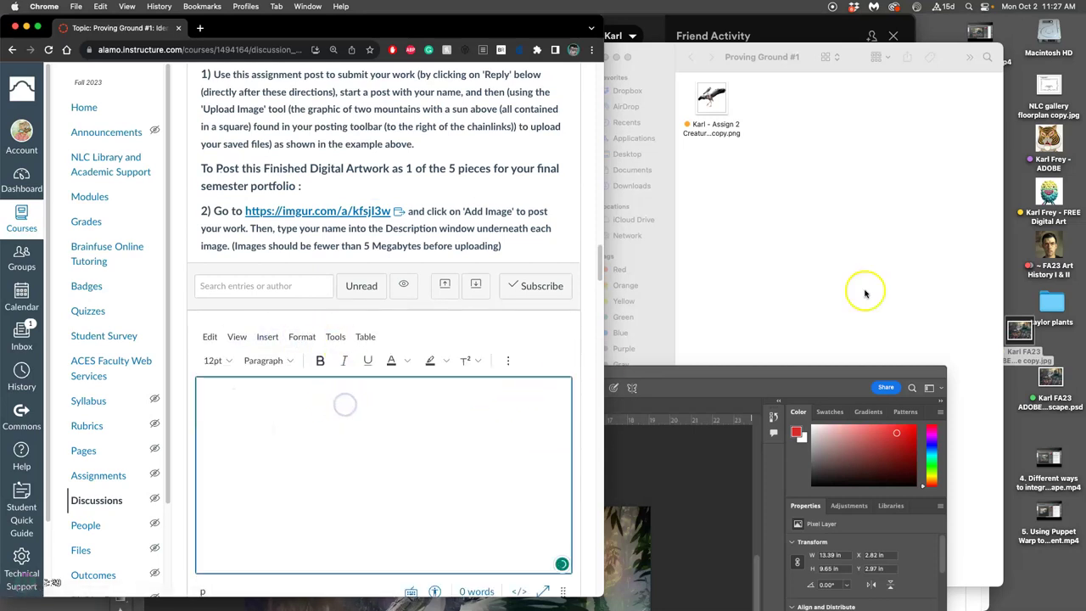
left_click(506, 362)
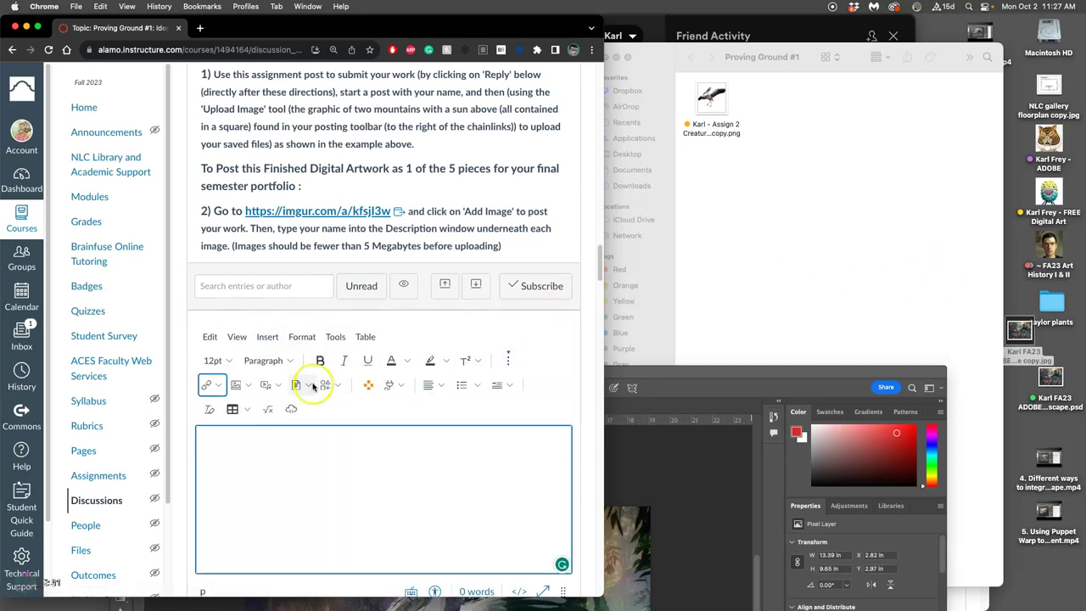
left_click(237, 384)
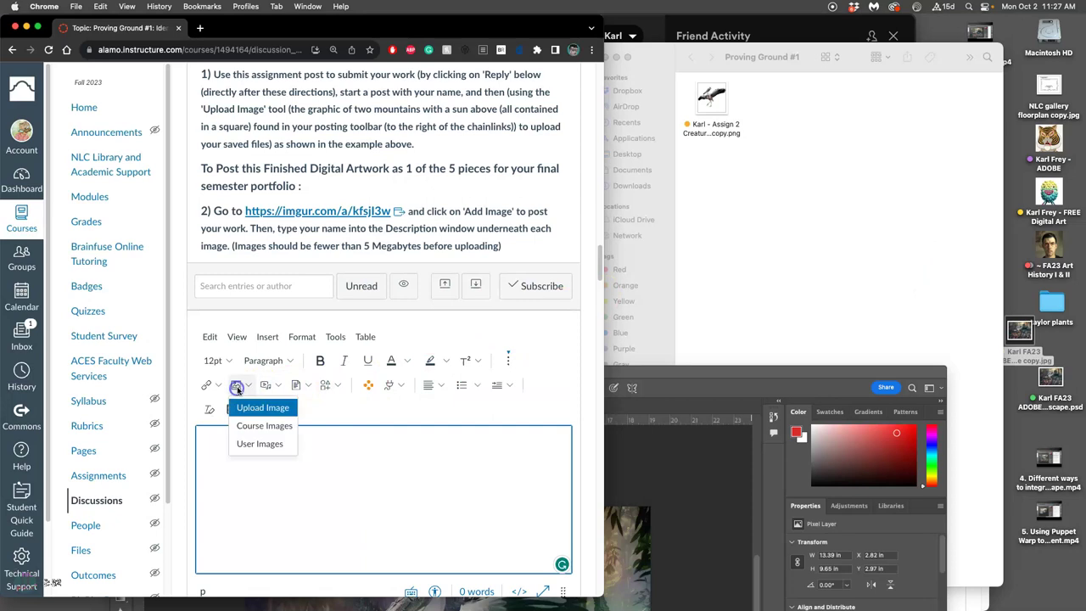
left_click(289, 409)
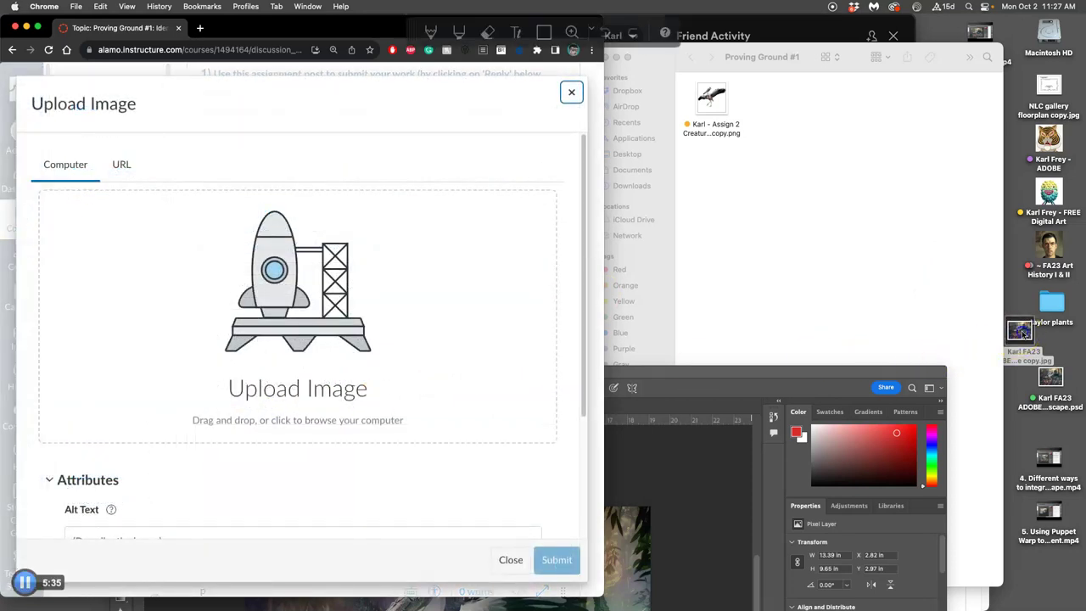
left_click_drag(1021, 332, 248, 350)
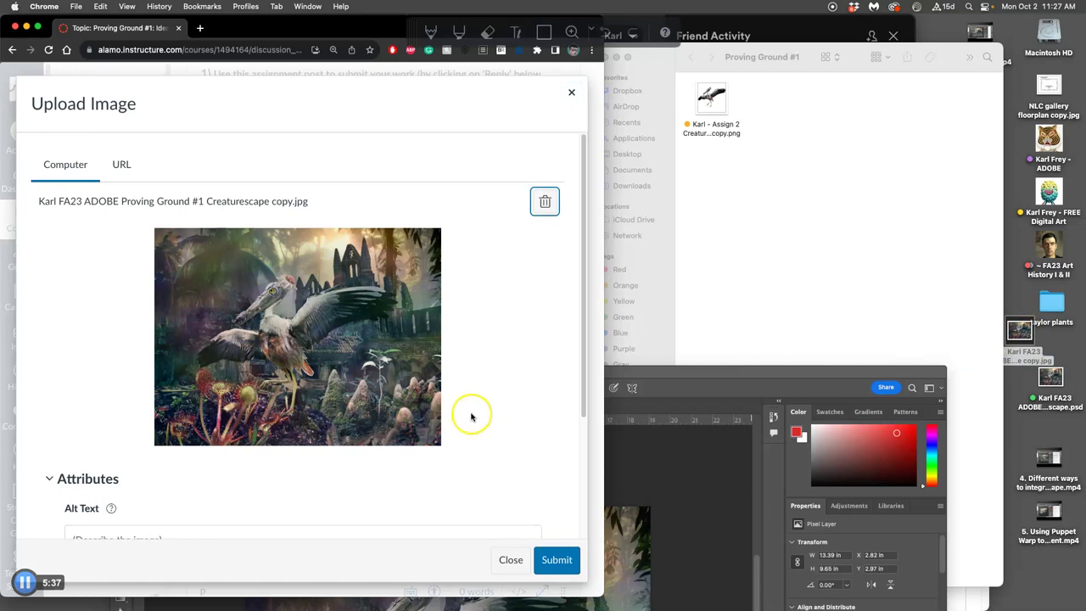
left_click(557, 560)
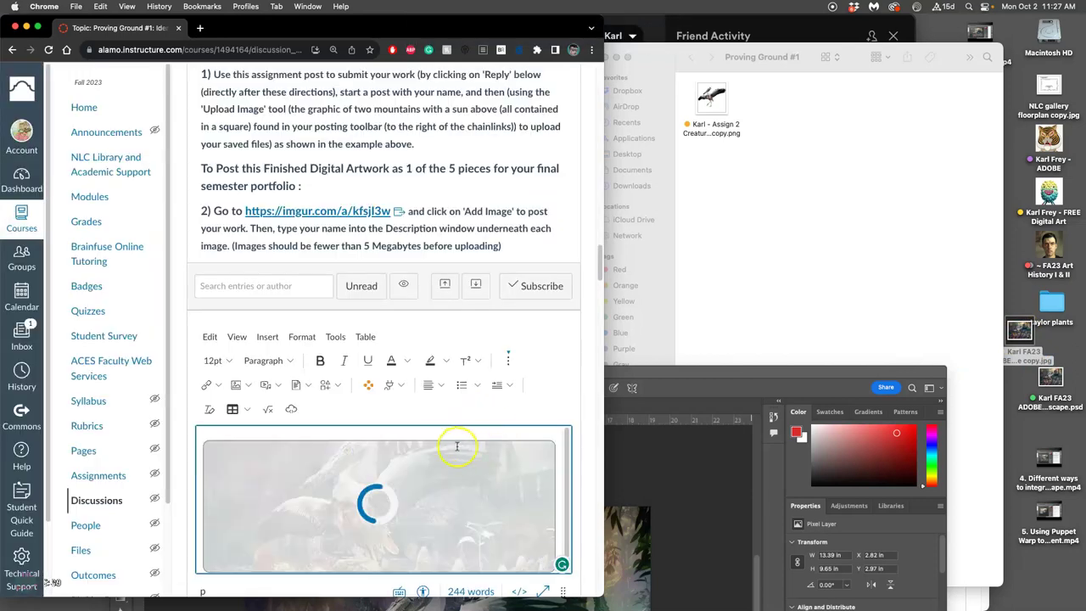
Step: Shrink the embedded image in the reply to about 444 × 337
scroll(526, 376, "down", 3)
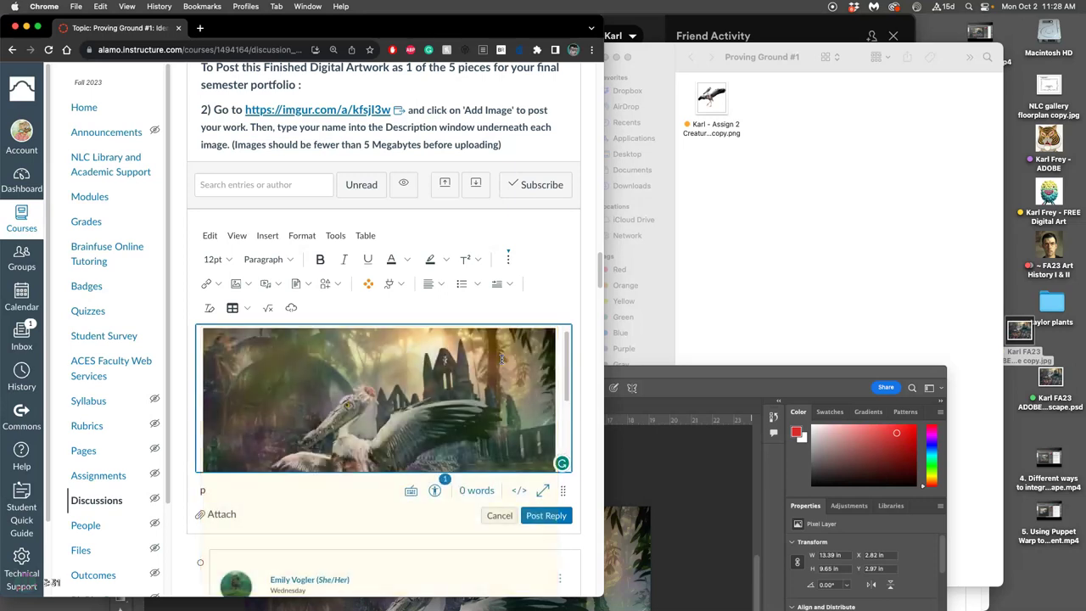
left_click(522, 344)
left_click_drag(555, 329, 479, 345)
left_click(509, 463)
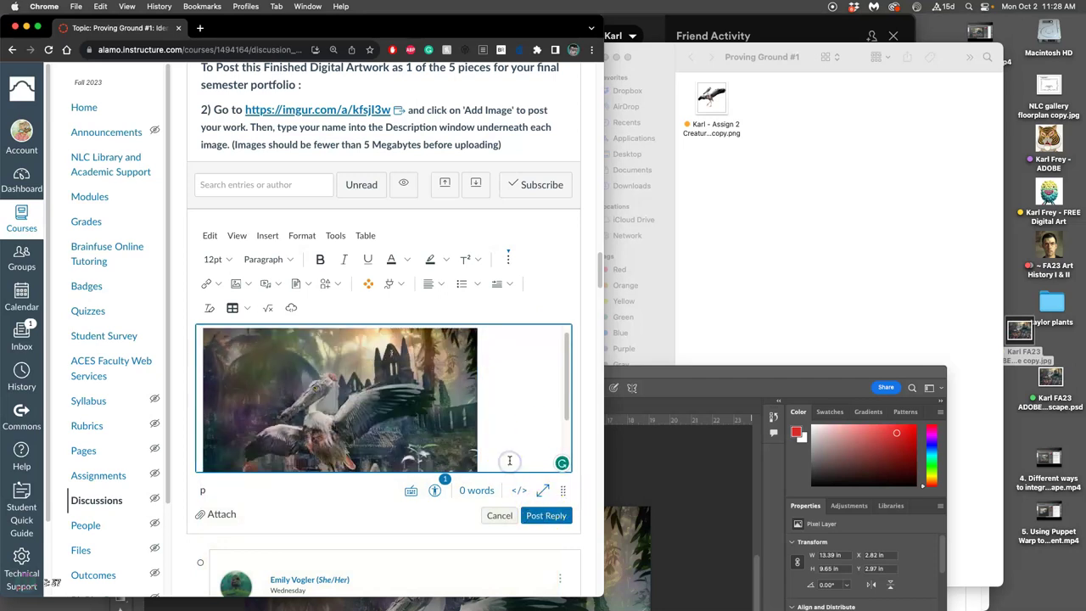
scroll(510, 460, "down", 2)
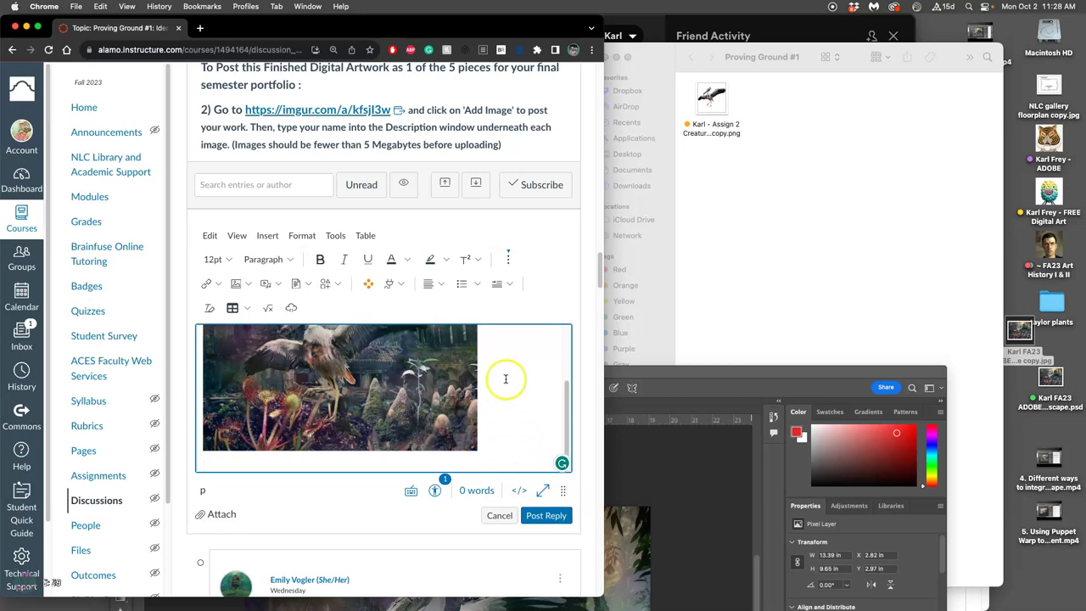
Step: Bring Photoshop forward and shrink its window, placing it on the right beside the Canvas draft
double_click(717, 393)
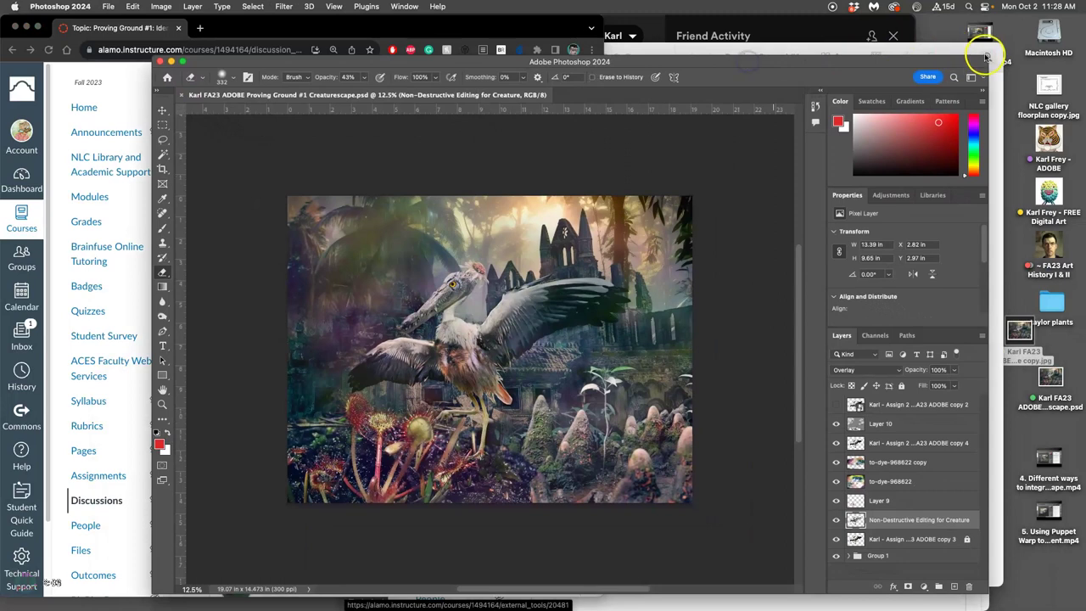
left_click_drag(985, 58, 802, 150)
left_click_drag(735, 153, 999, 167)
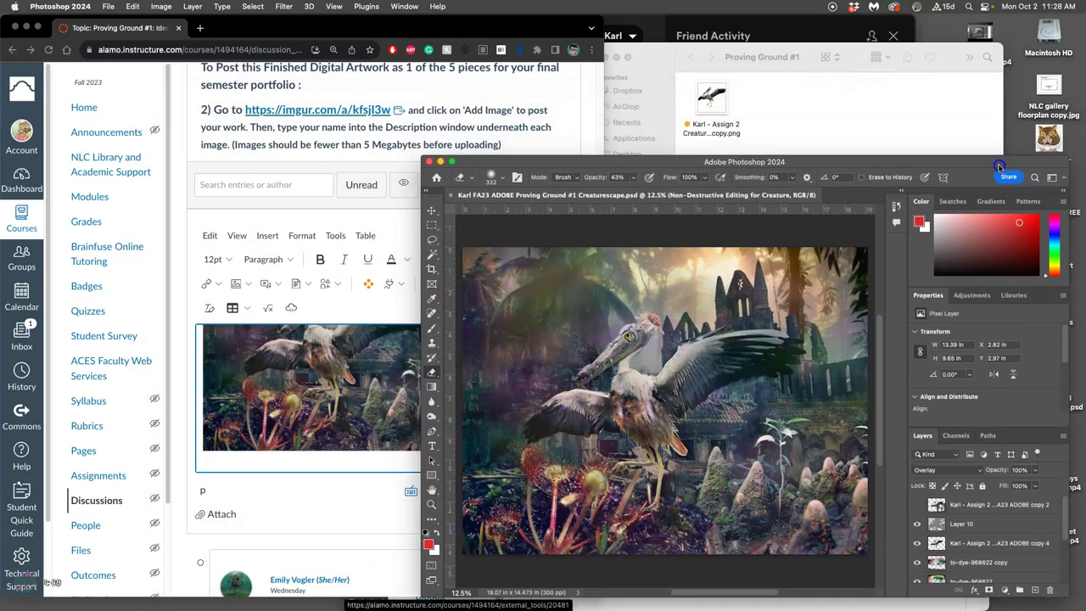
Step: In Image Size, keep inches, turn off Resample and set Resolution to 300 ppi (19.07 × 14.473 in)
left_click(161, 7)
left_click(176, 91)
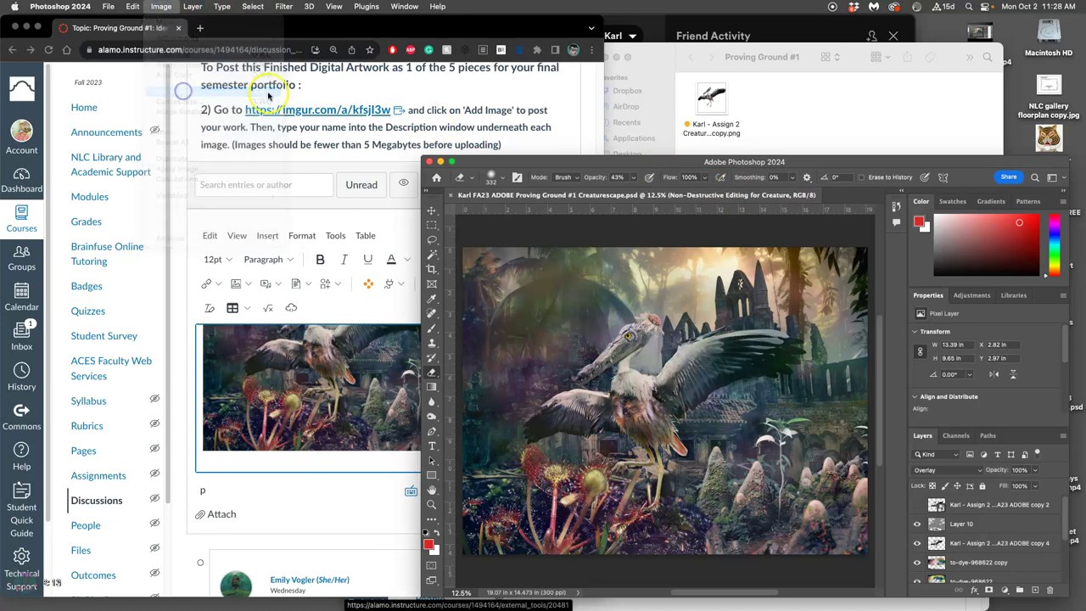
left_click_drag(704, 122, 849, 52)
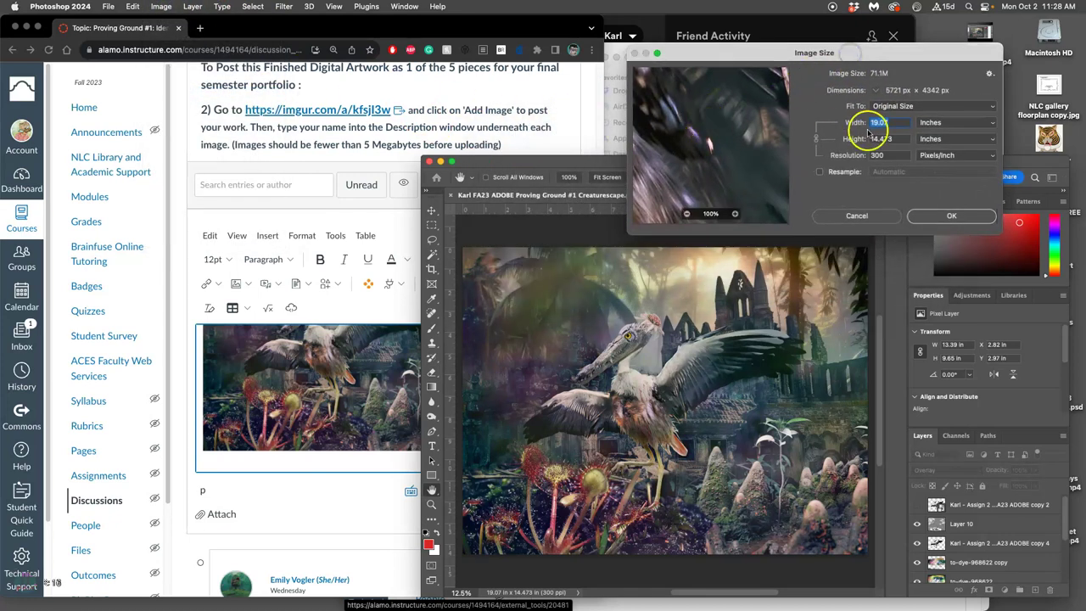
left_click(933, 124)
left_click(933, 125)
left_click(820, 172)
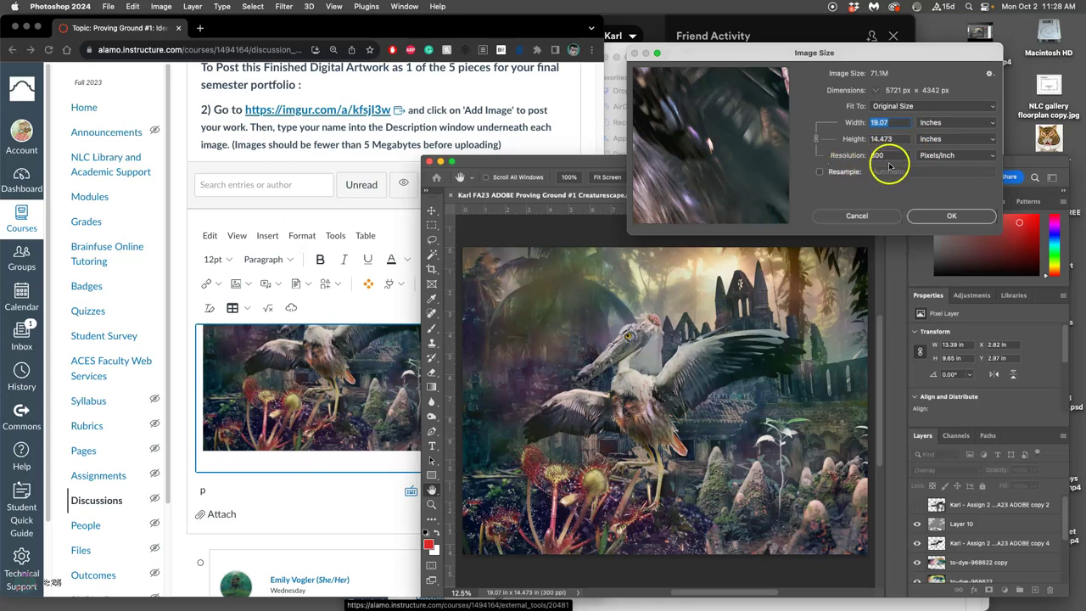
double_click(872, 156)
type("300")
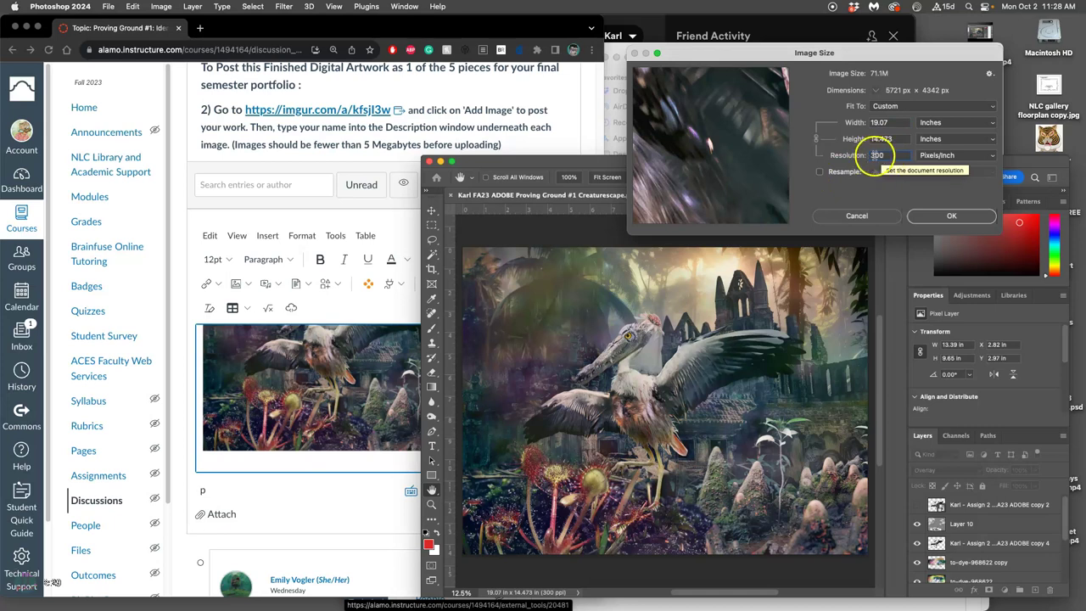
Step: Type the caption 19.07" x 14.473" at 300 ppi - Print Resolution under the image
left_click(327, 456)
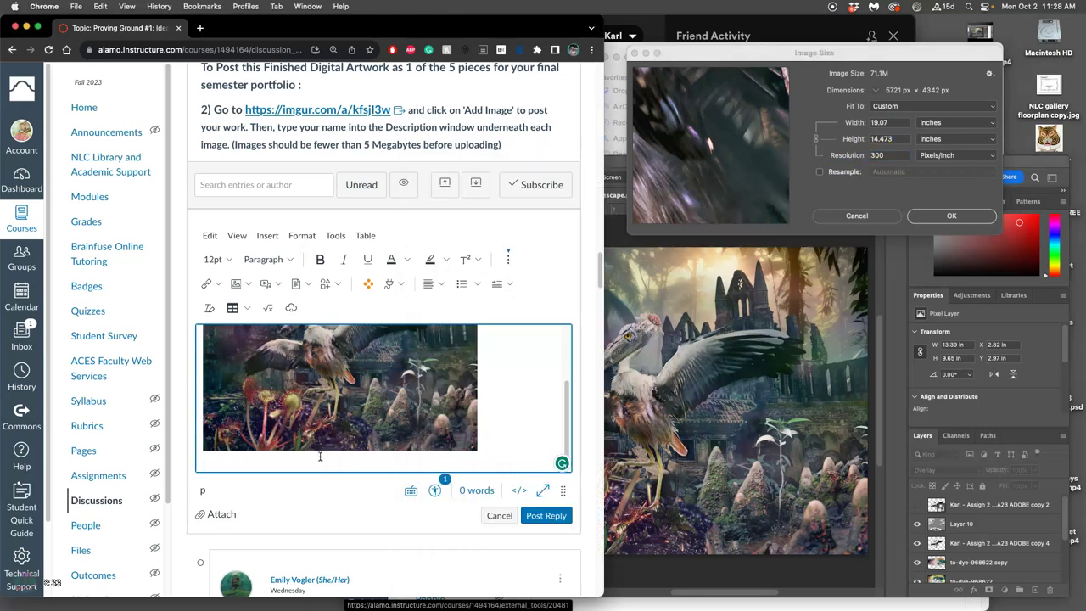
type("19.07")
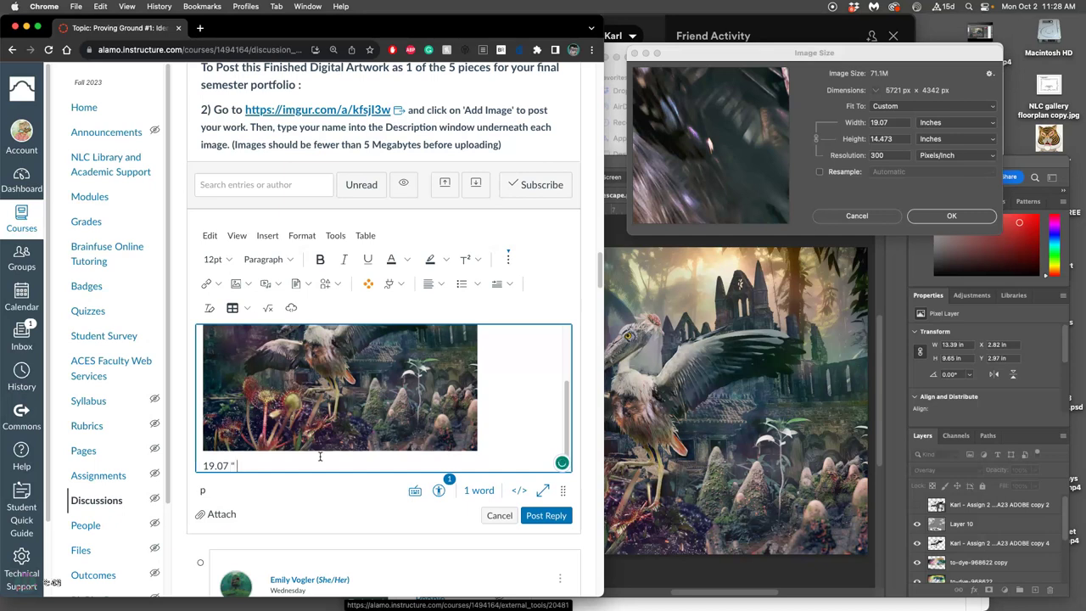
type("x 14.473\" @ 300 ppi")
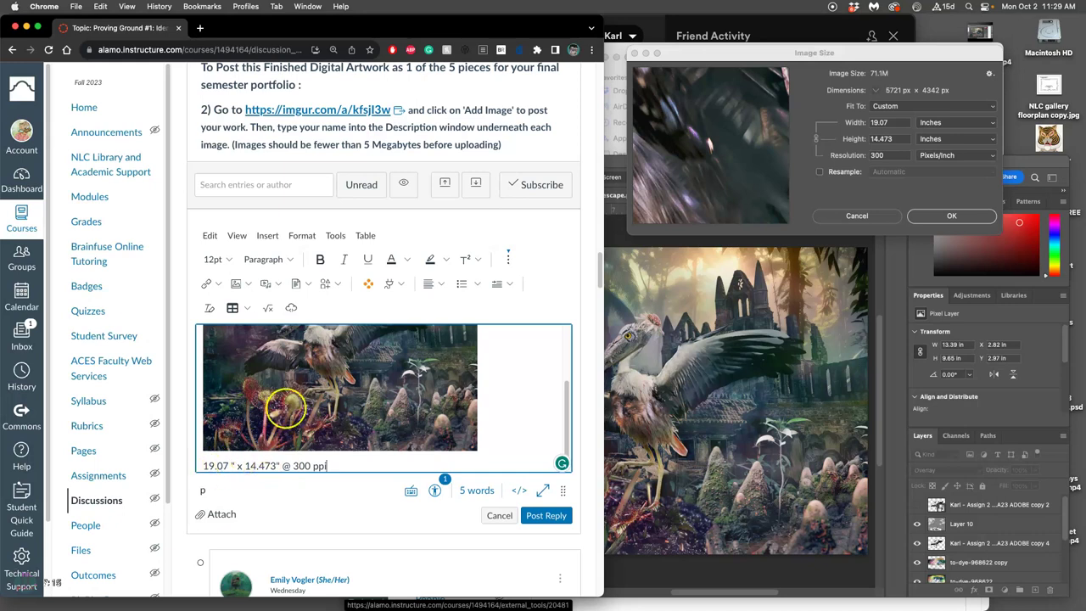
scroll(287, 408, "down", 2)
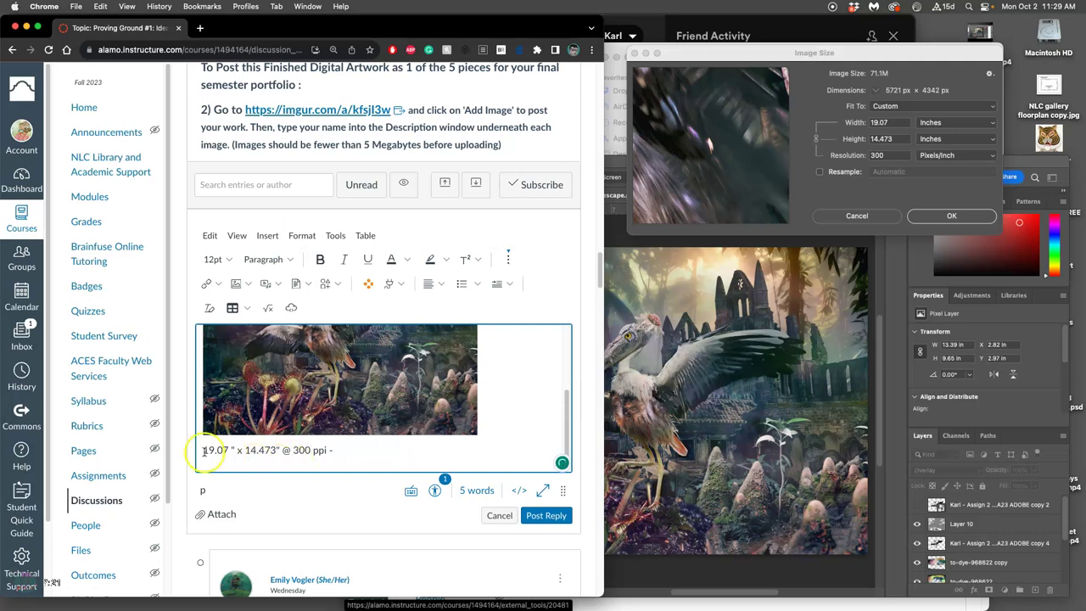
Step: Fix the caption's '@' and stray space, then re-enable Resample in Photoshop's Image Size
left_click(285, 450)
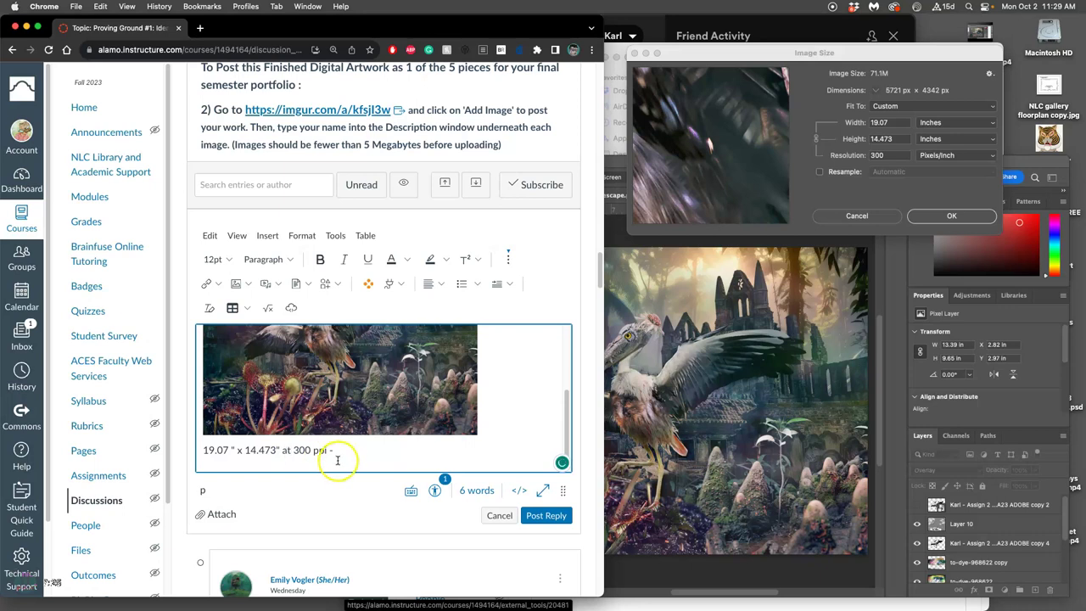
left_click(228, 449)
key("BackSpace")
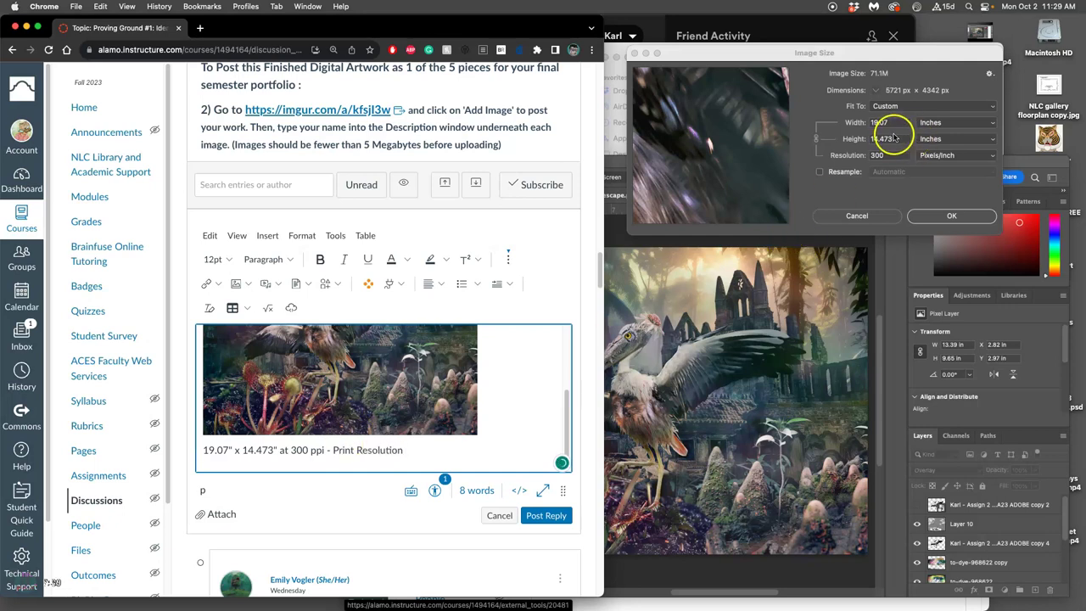
left_click(891, 141)
left_click(820, 171)
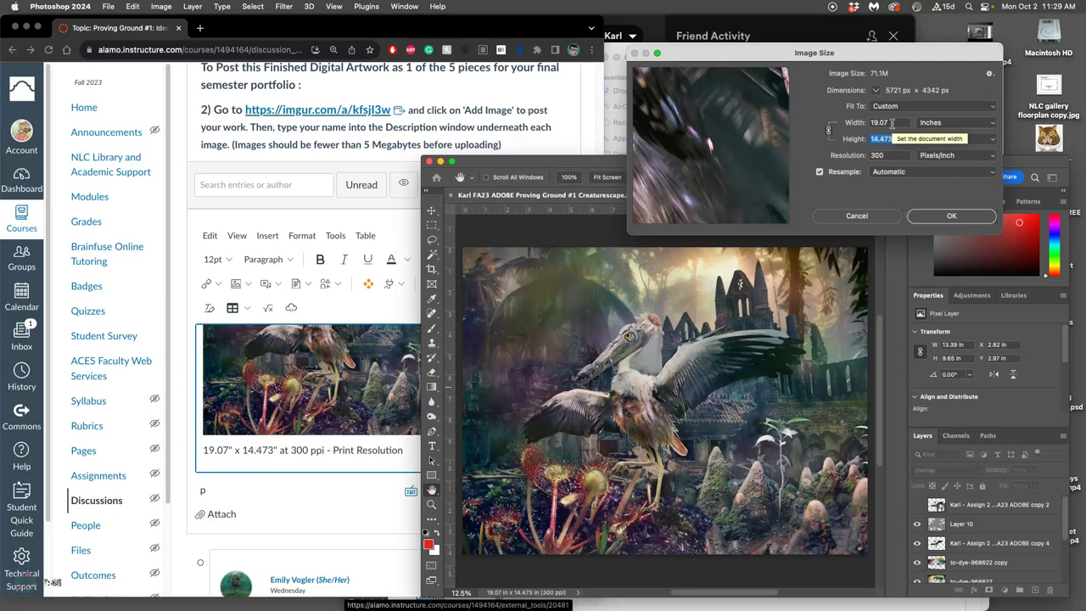
Step: Resample the composite to 7 inches wide at 222 ppi and zoom in on it
left_click_drag(872, 124, 918, 138)
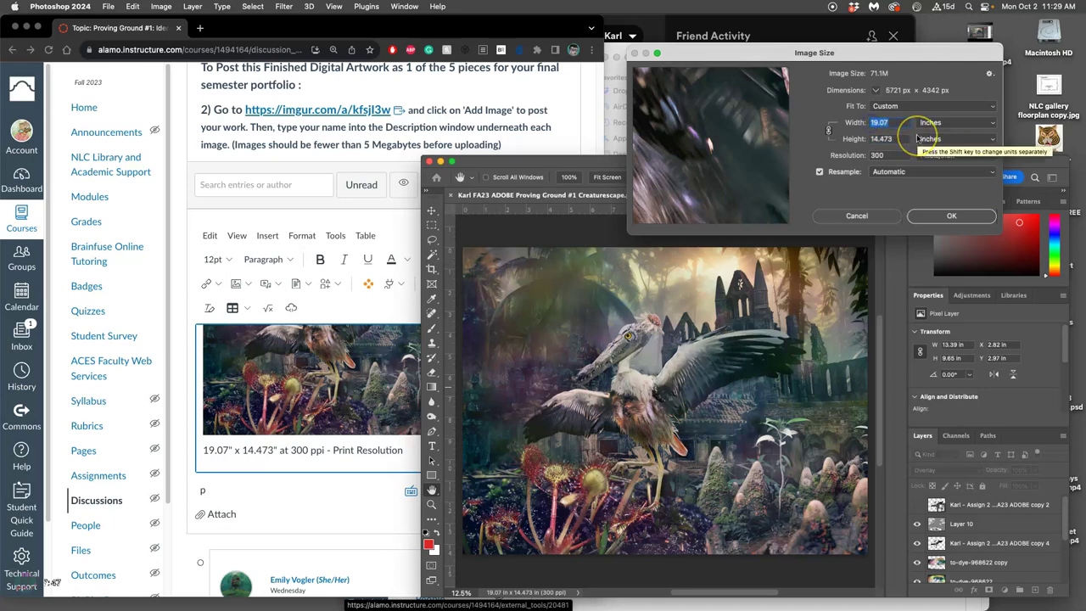
type("7")
left_click(897, 142)
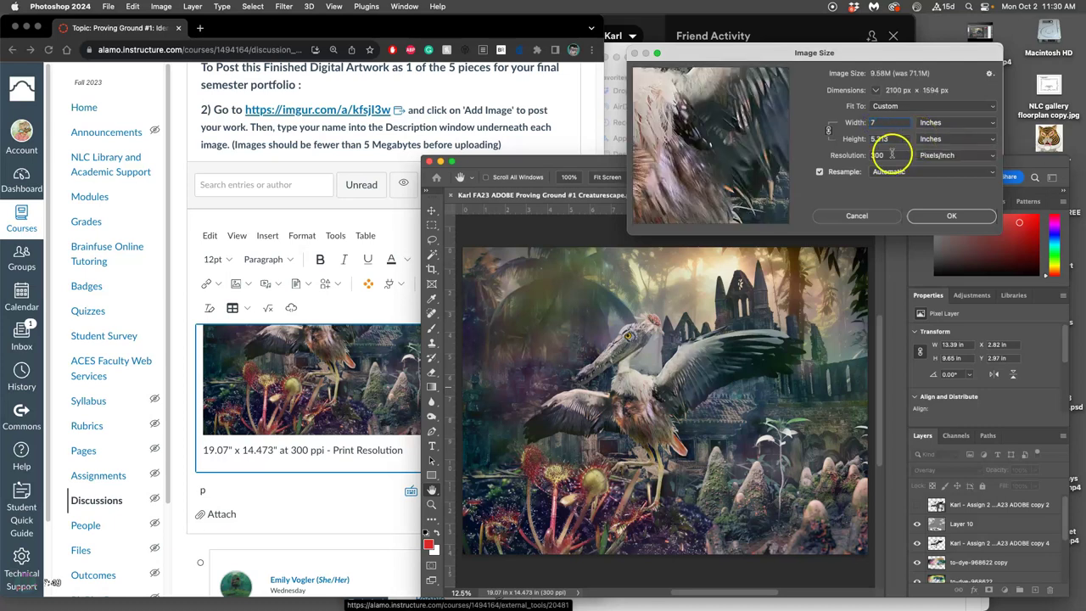
left_click(857, 156)
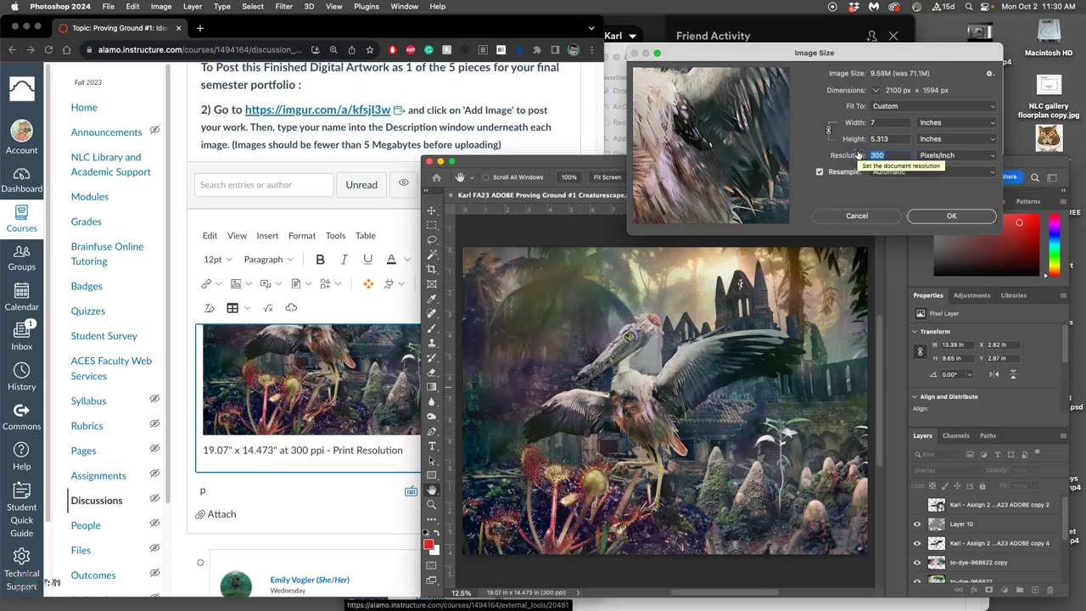
type("222")
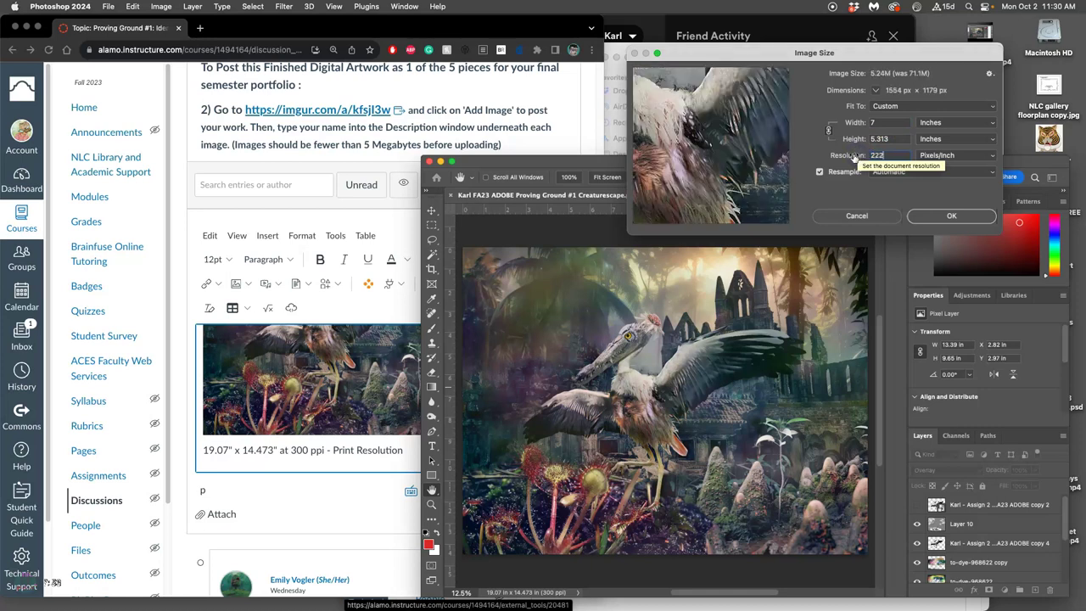
left_click(950, 214)
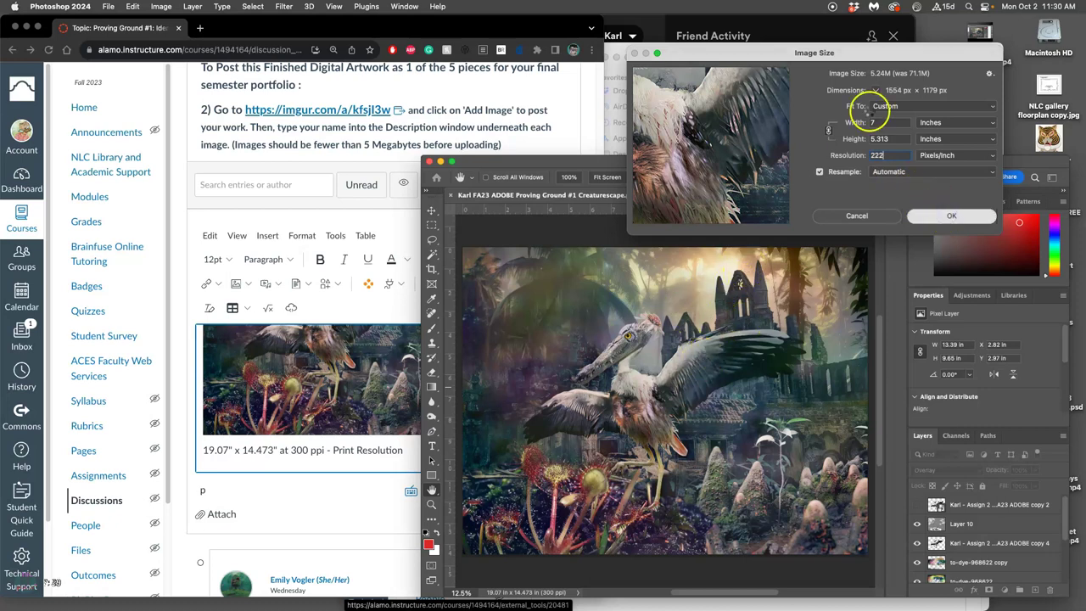
key("Return")
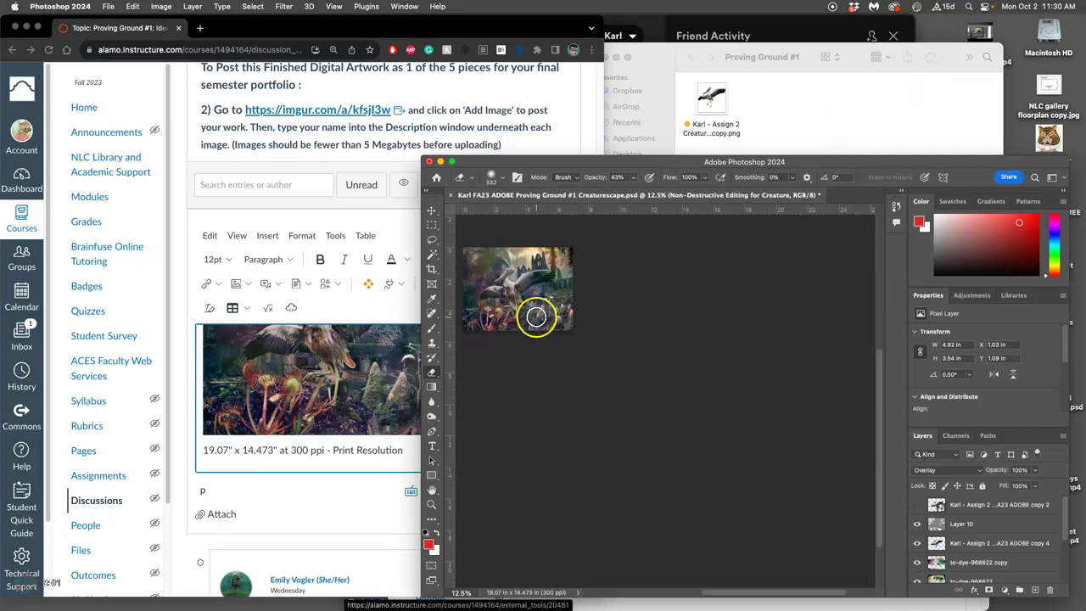
key("super+equal")
key("super+equal")
key("super+equal")
key("super+equal")
key("super+equal")
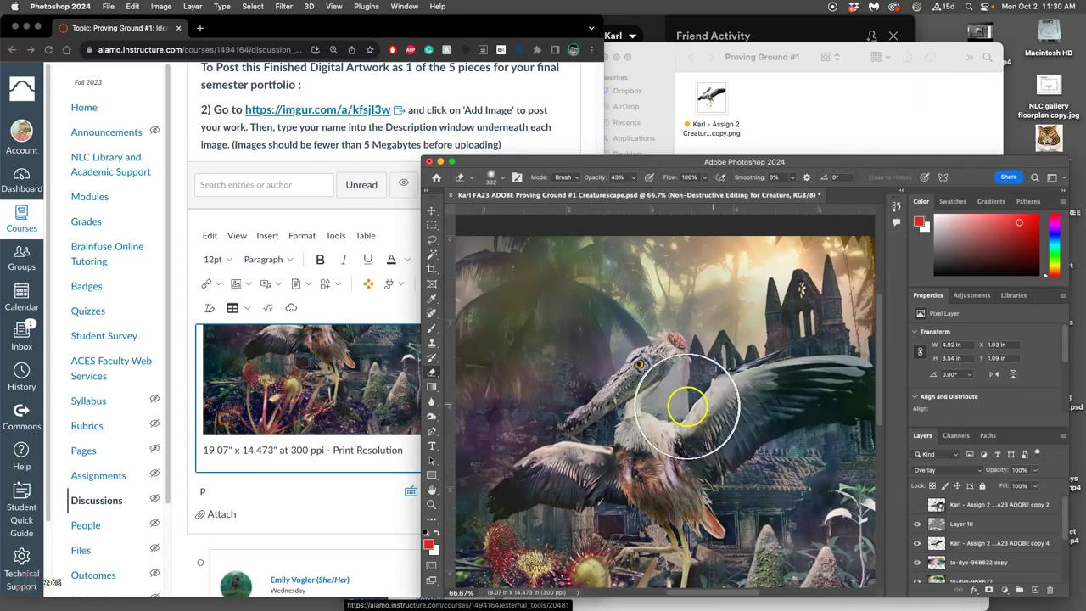
Step: Without resampling, set the resolution to 72 ppi so the size reads 21.583 × 16.375 in
left_click(161, 6)
left_click(180, 91)
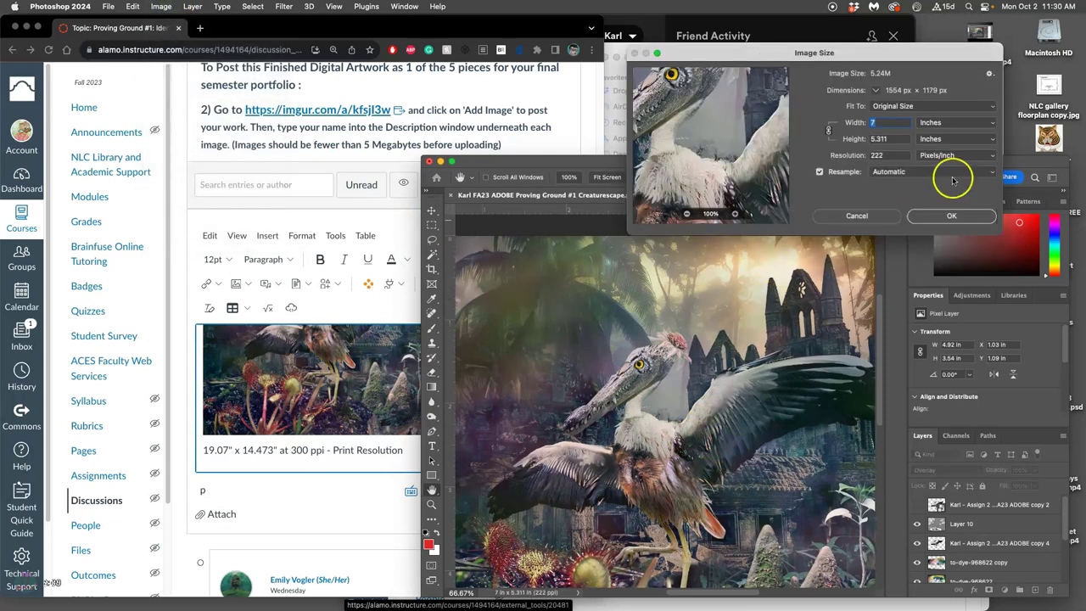
left_click(951, 124)
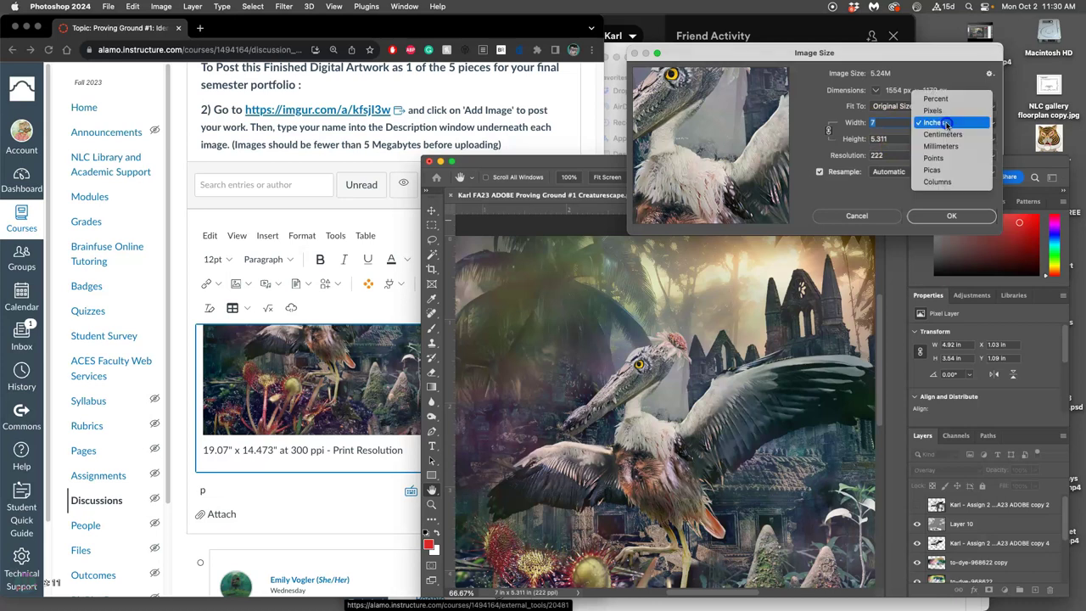
left_click(948, 125)
left_click(836, 172)
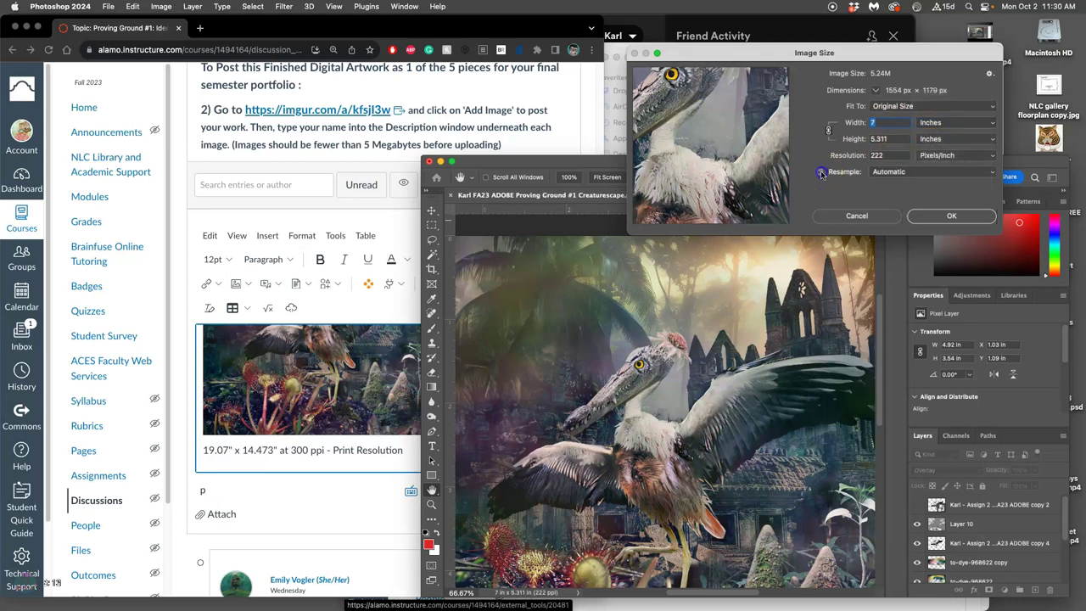
double_click(882, 155)
type("30")
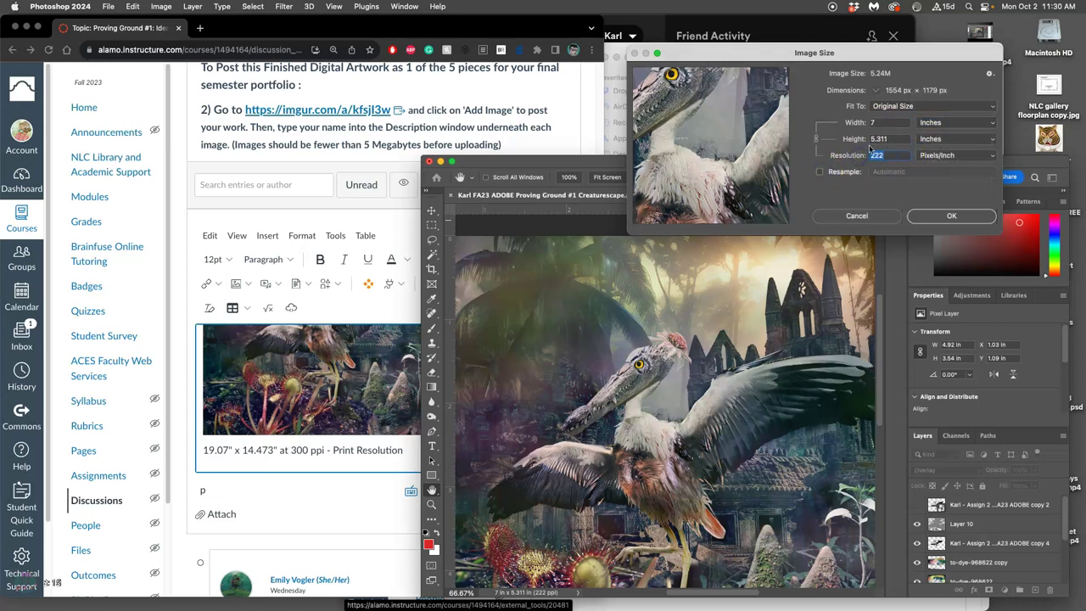
type("0")
double_click(877, 155)
type("72")
left_click(891, 154)
left_click(522, 349)
left_click(261, 466)
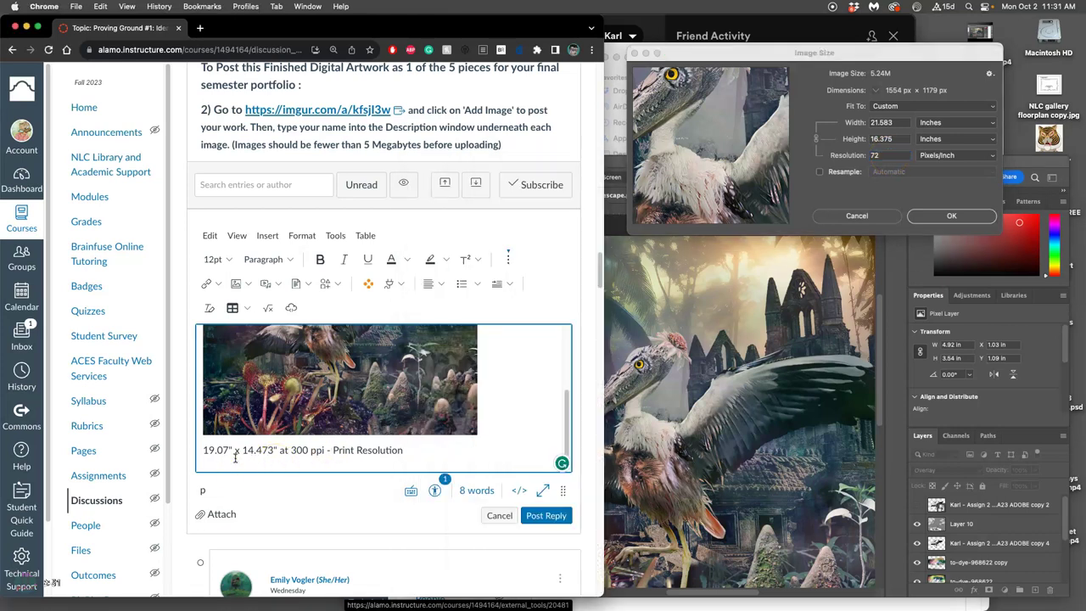
Step: Add a second caption line: 21.583" x 16.375" at 72 ppi - Screen Resolution
scroll(235, 458, "down", 1)
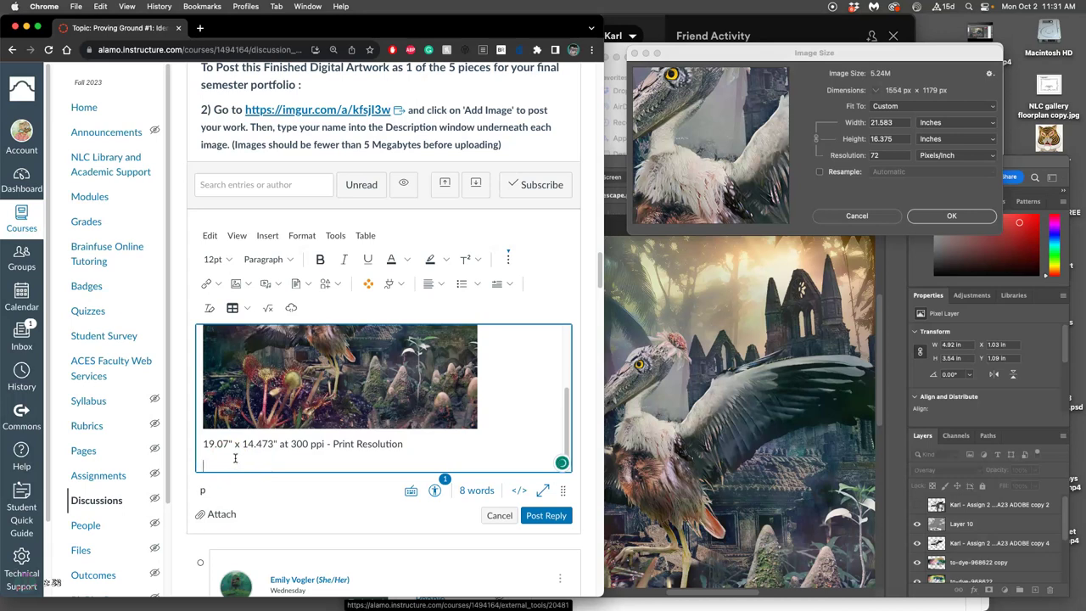
type("2")
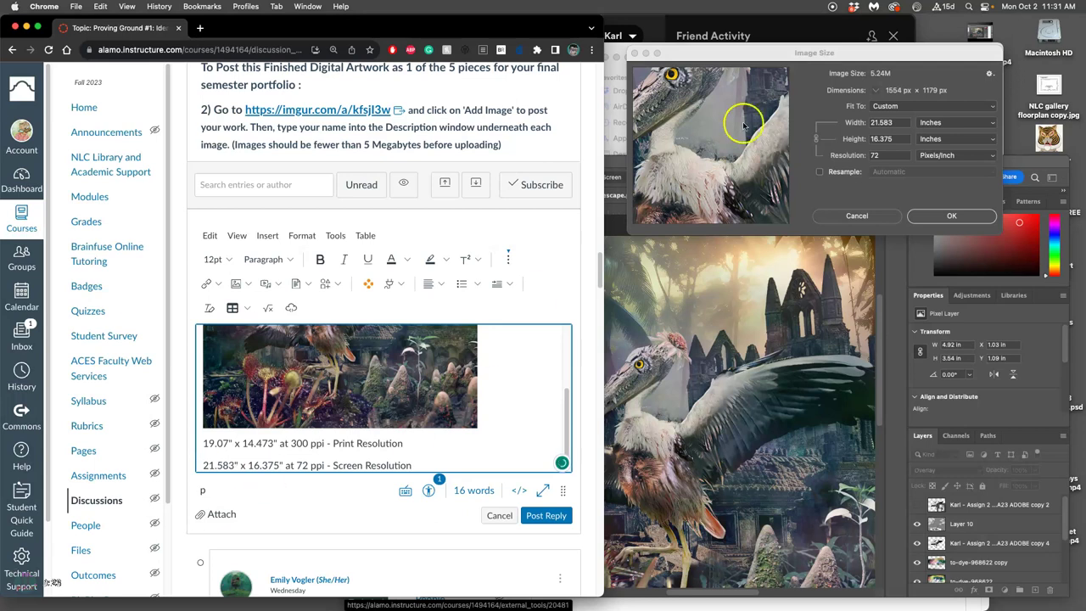
Step: Try a width of 69 and resample the composite to 72 ppi
left_click(823, 172)
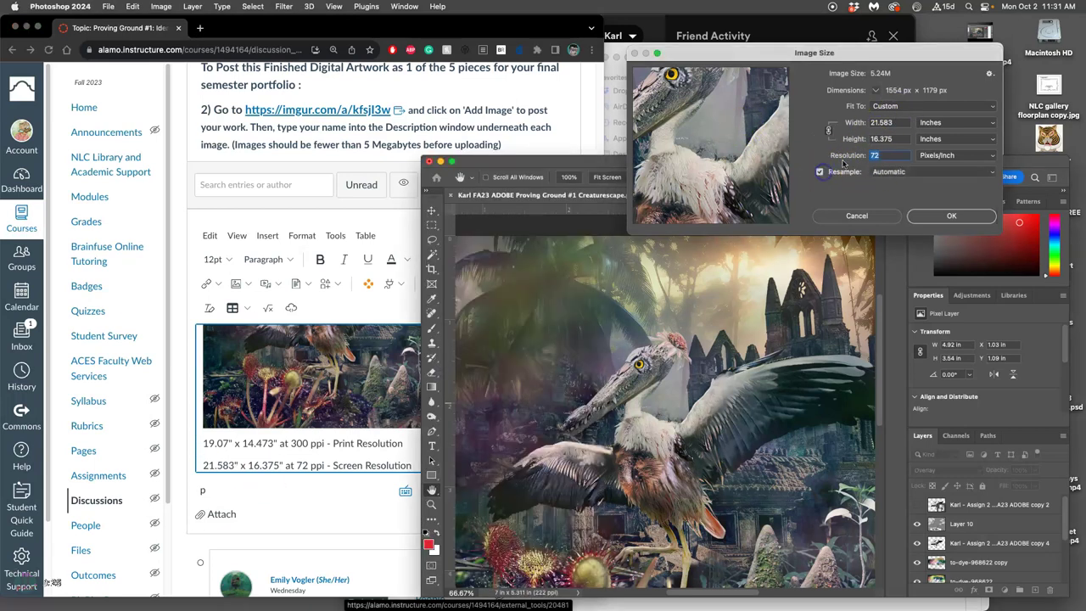
left_click(853, 123)
type("69")
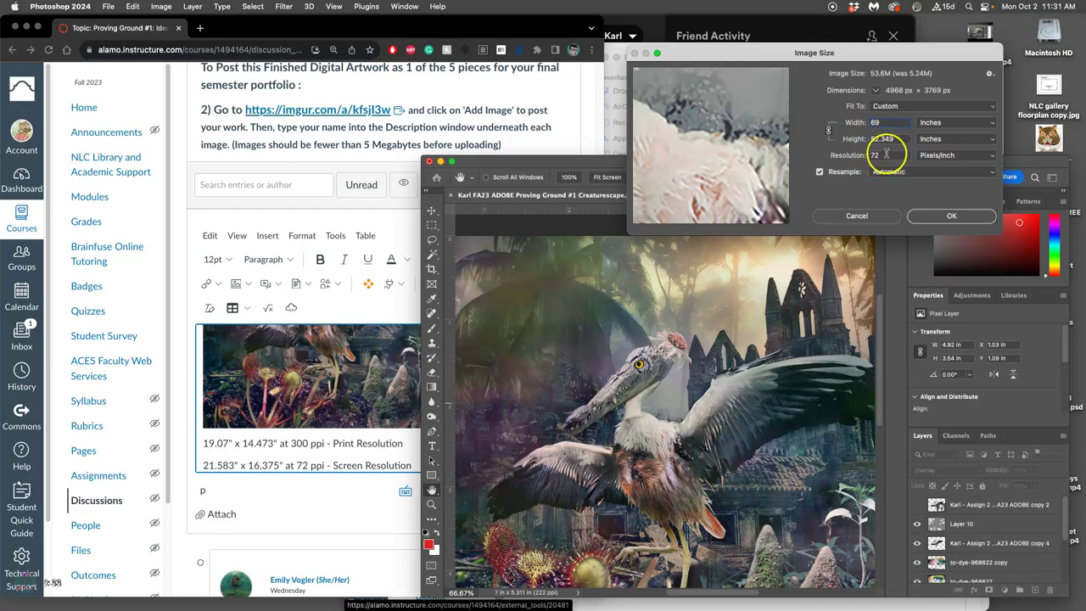
left_click(818, 171)
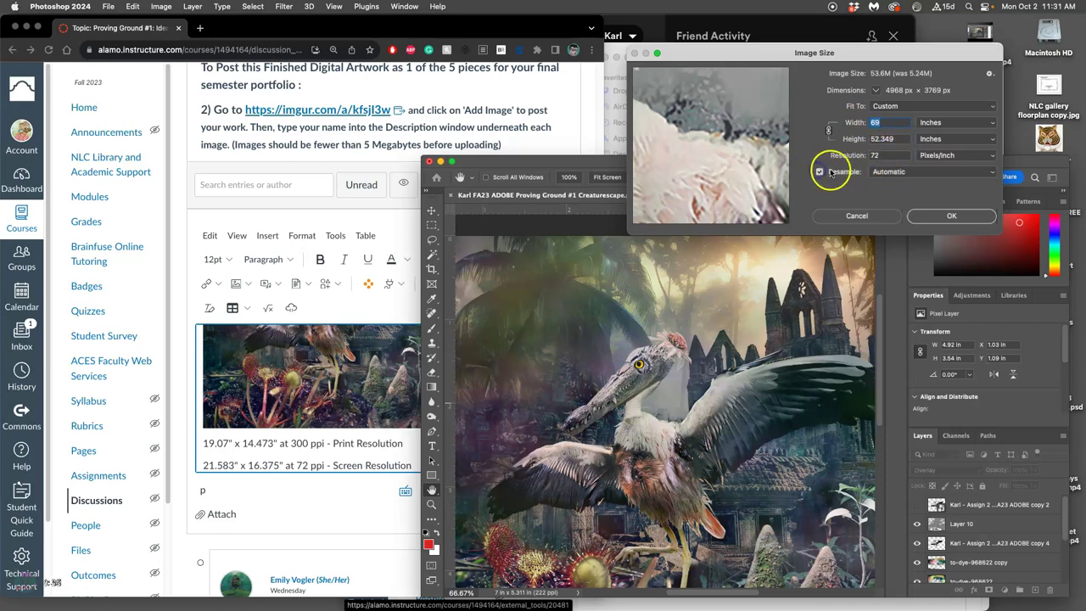
left_click(818, 171)
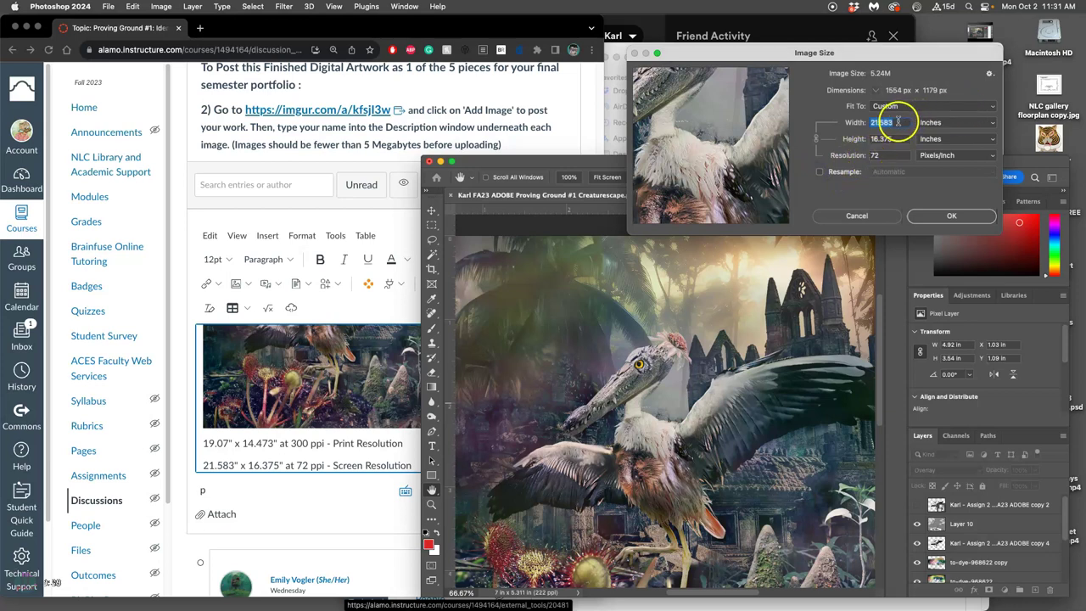
left_click(839, 124)
type("69")
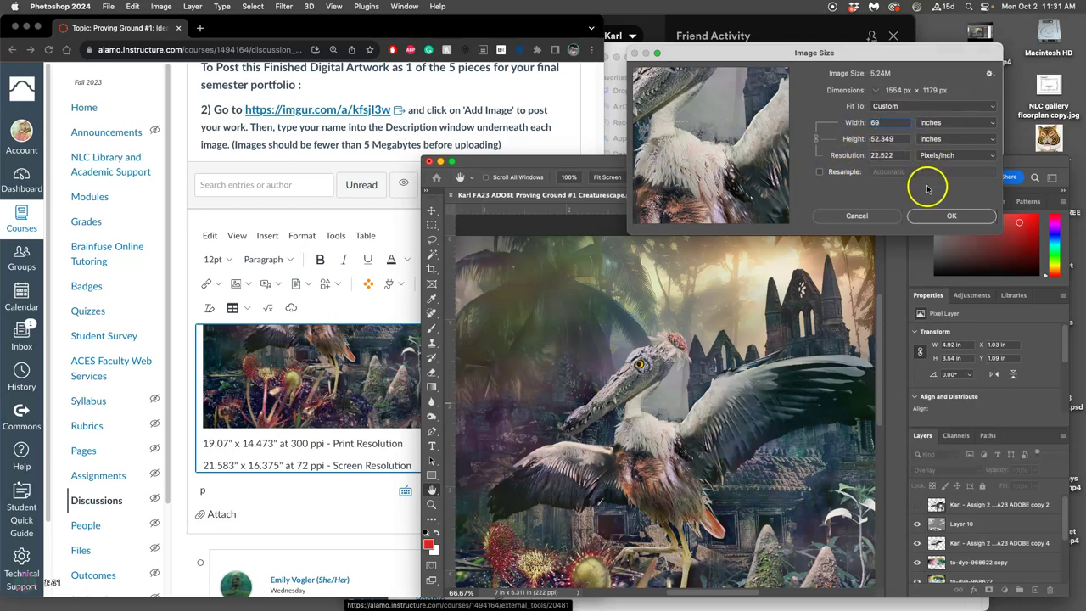
left_click(821, 172)
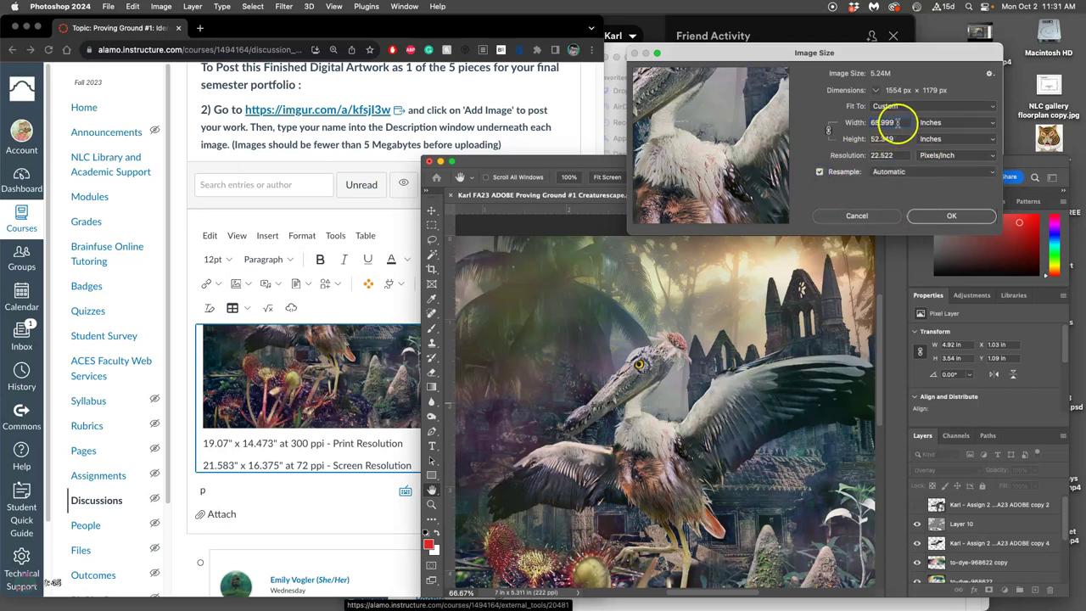
left_click(857, 155)
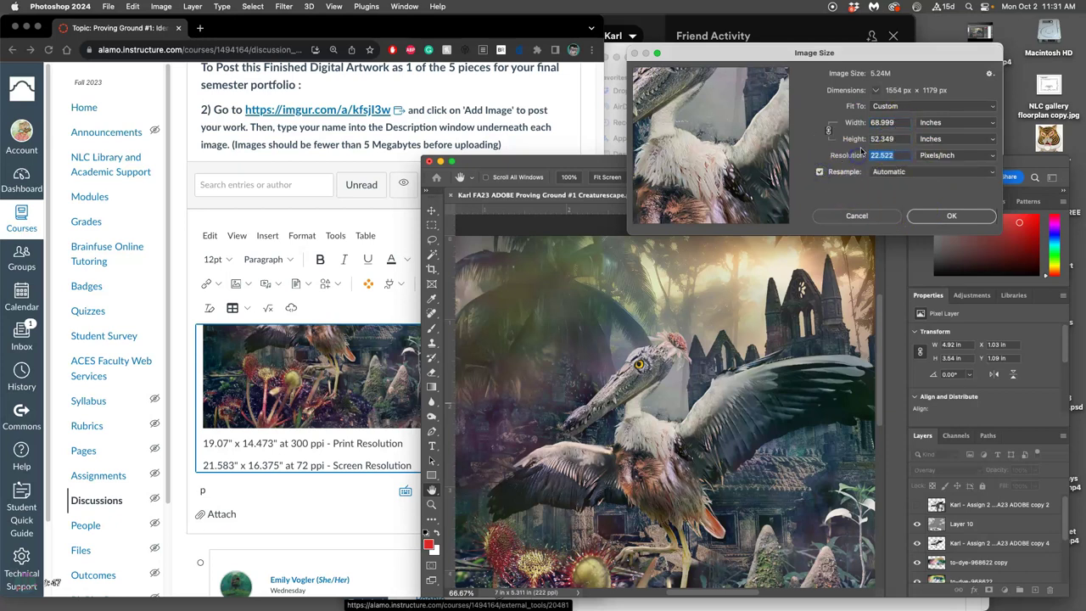
type("72")
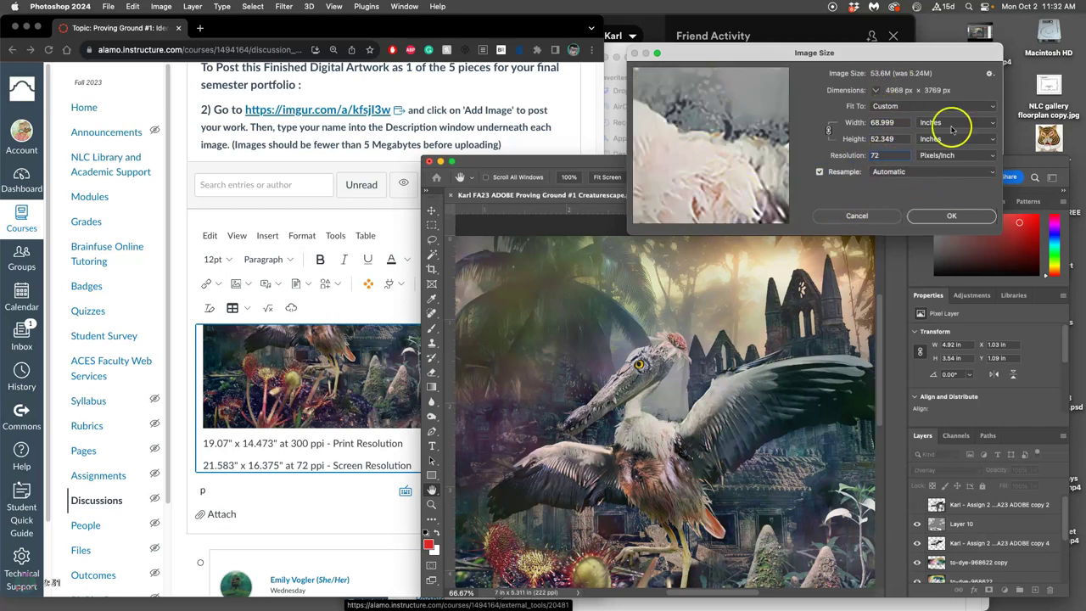
left_click(969, 218)
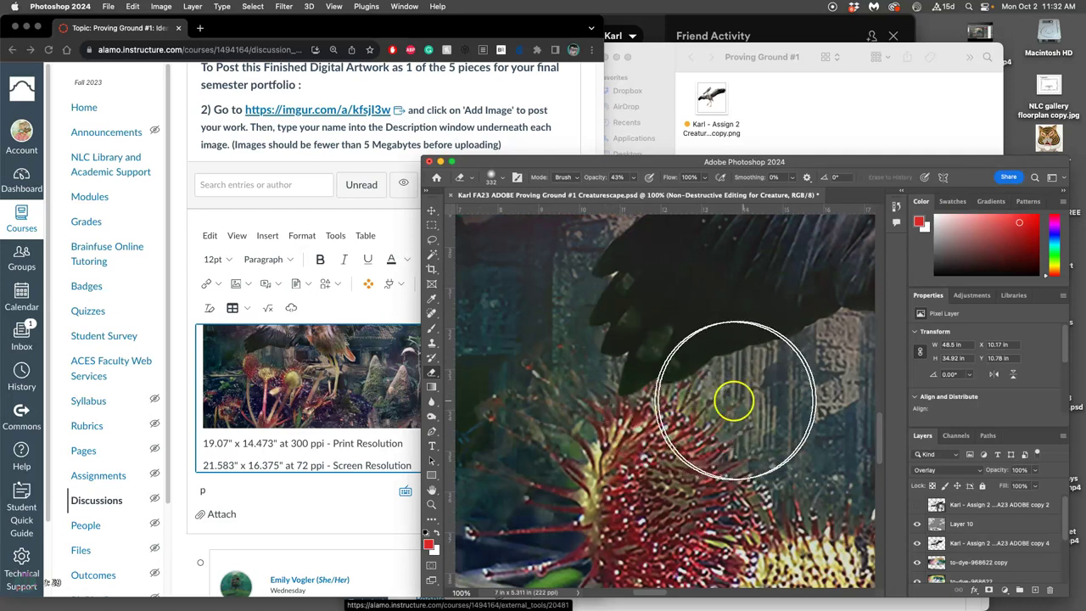
scroll(711, 393, "up", 10)
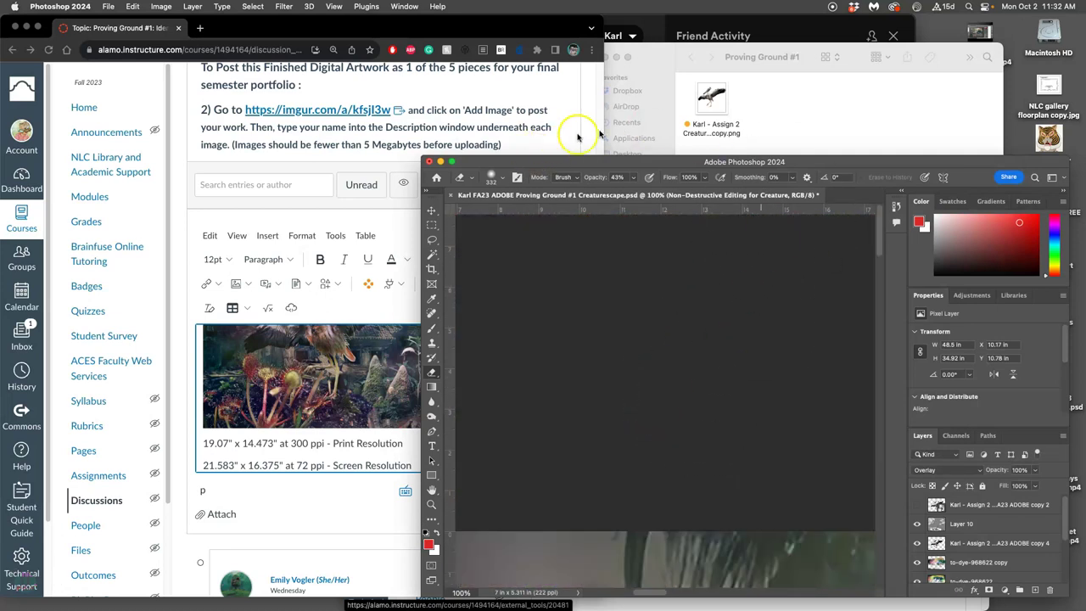
Step: Reopen Image Size without resampling, try a new resolution, then cancel
left_click(161, 6)
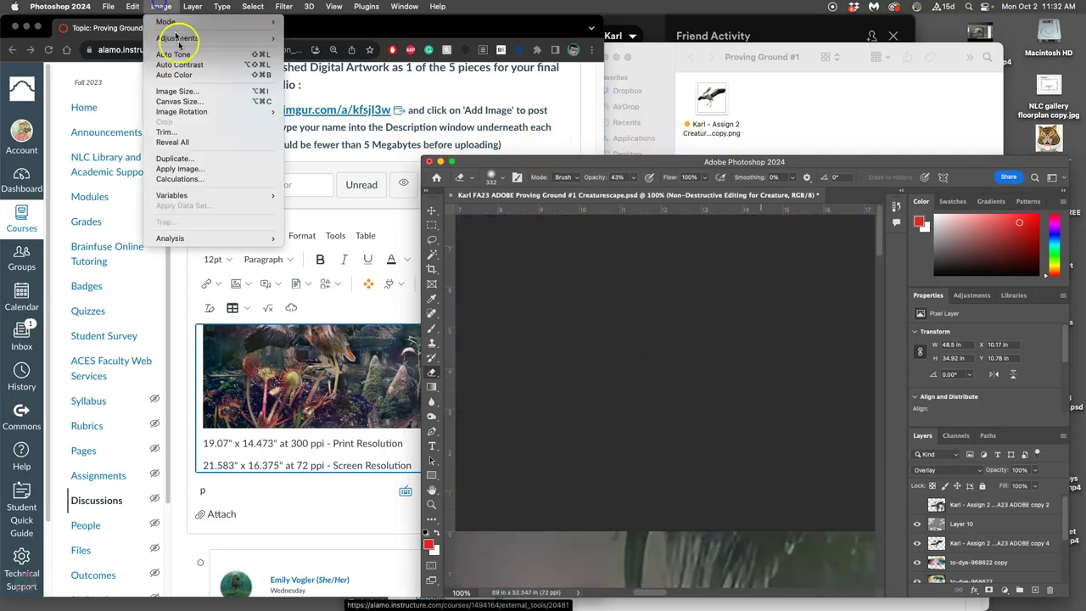
left_click(177, 91)
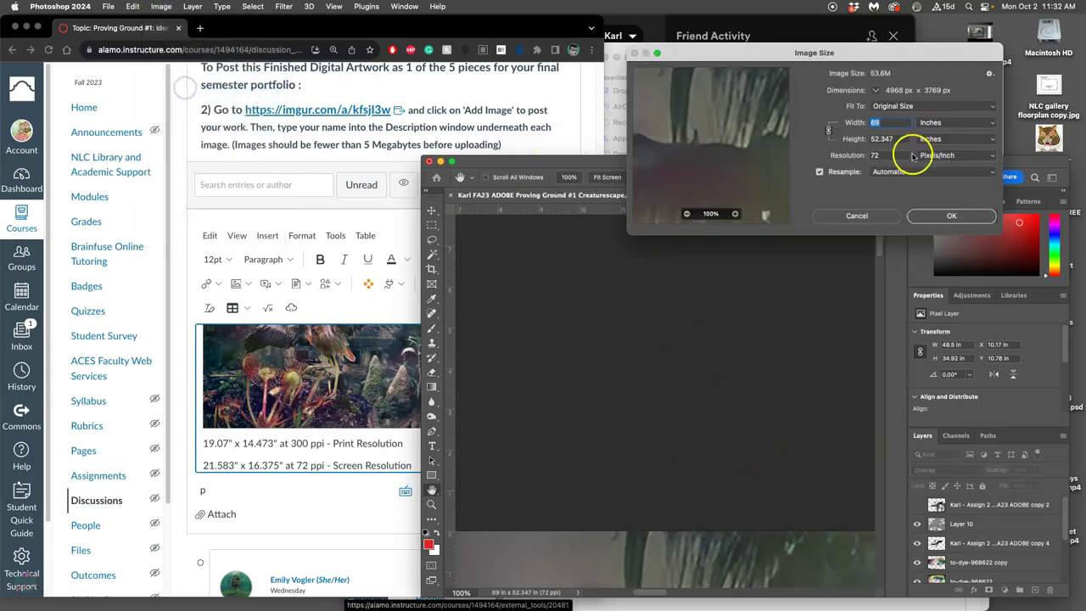
left_click(821, 172)
left_click(875, 155)
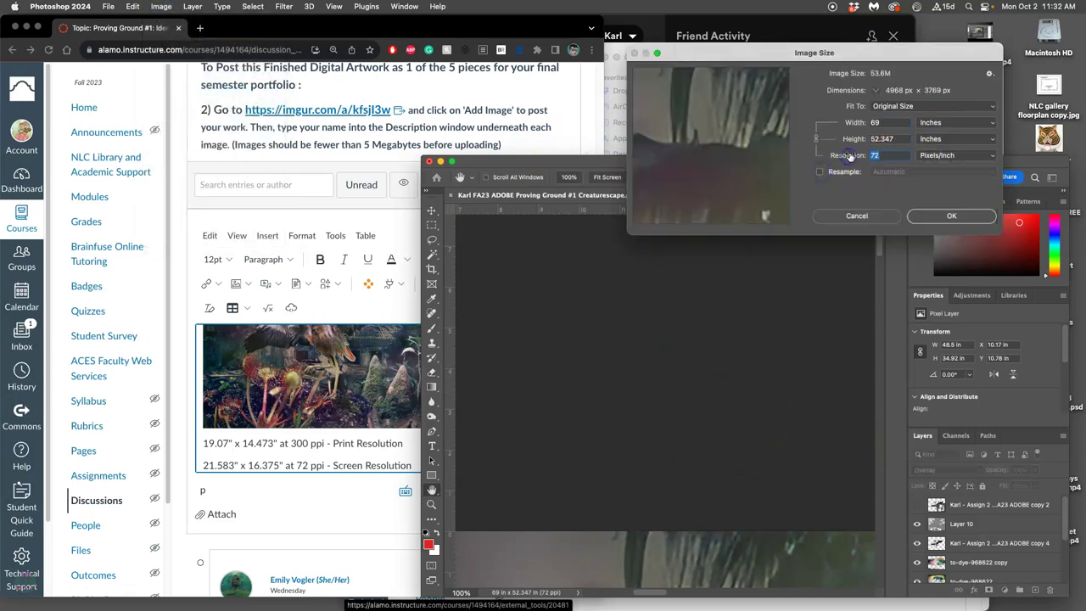
type("300")
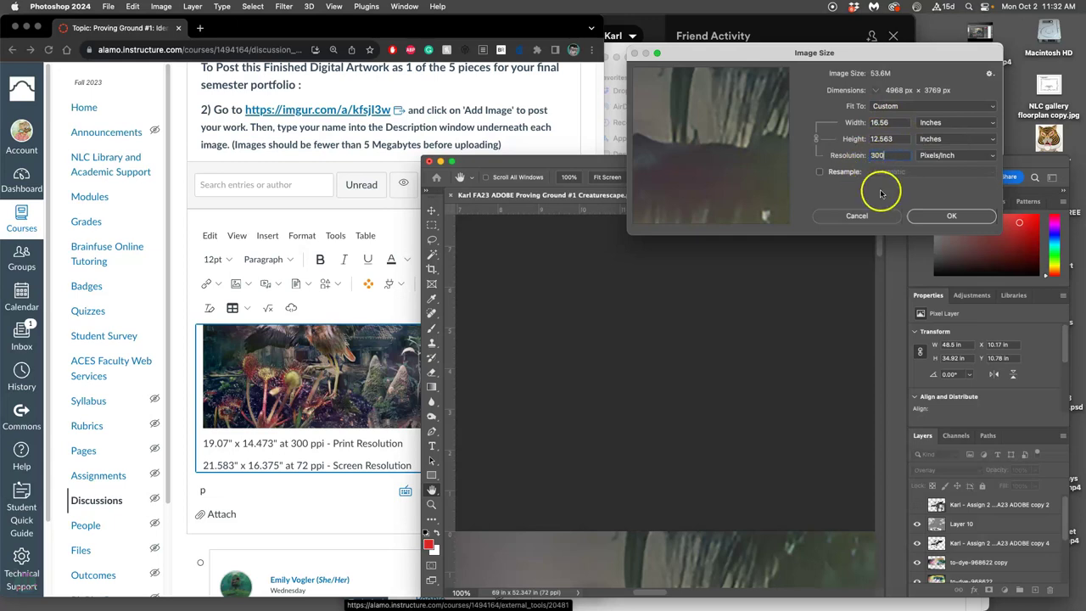
left_click(874, 222)
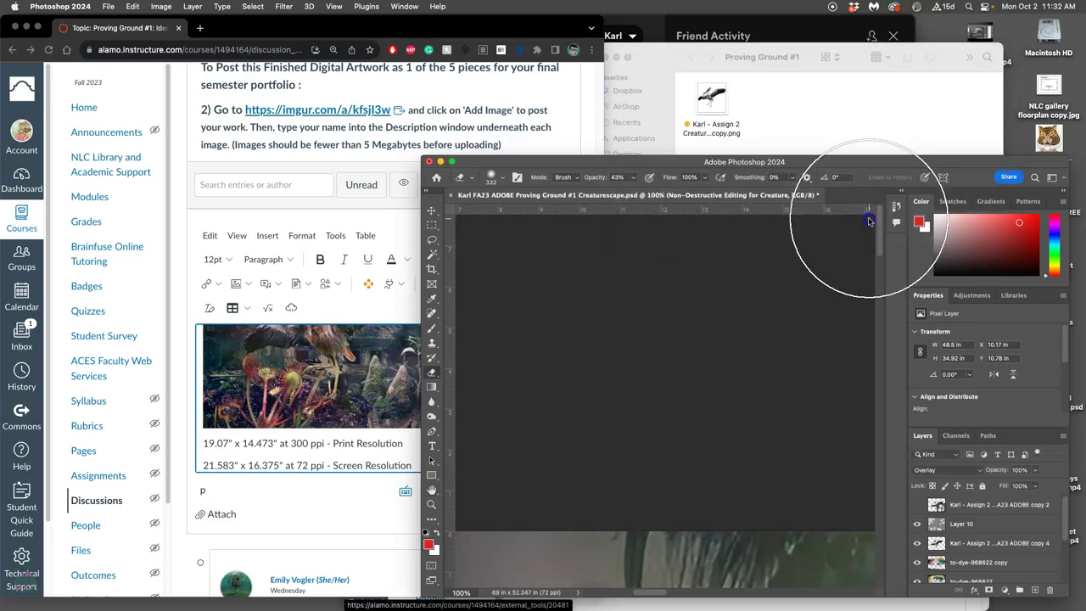
Step: Revert the composite in History to its state before the image size changes
left_click(896, 208)
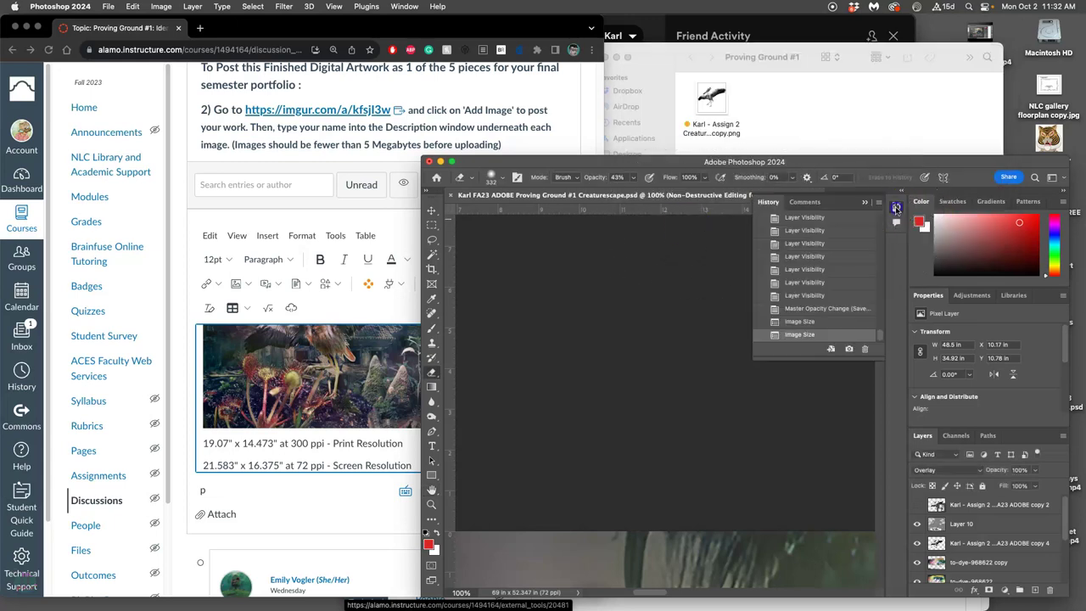
left_click(822, 309)
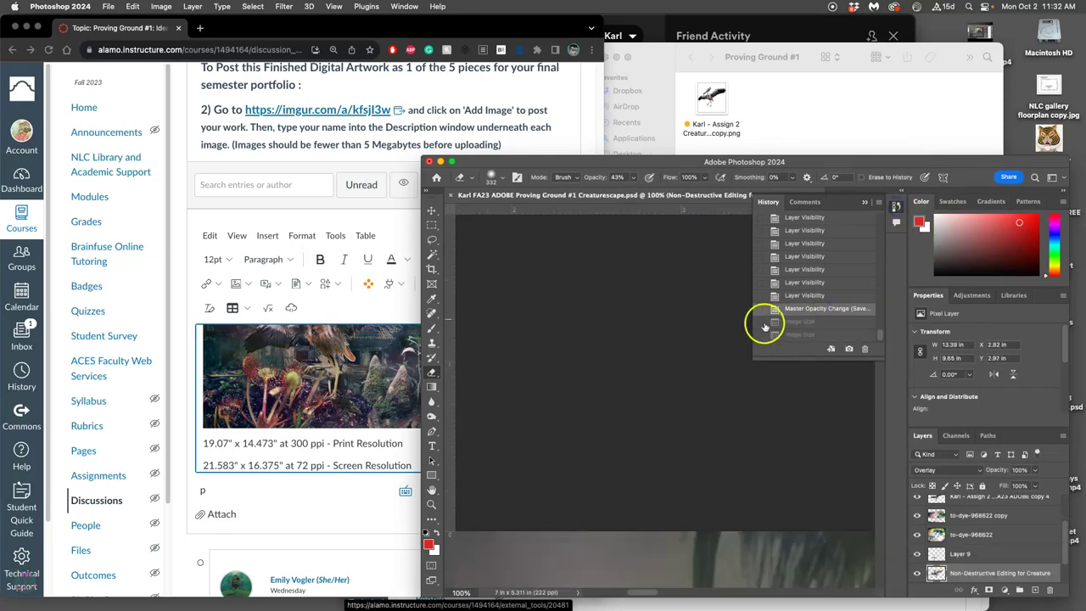
scroll(659, 332, "down", 5)
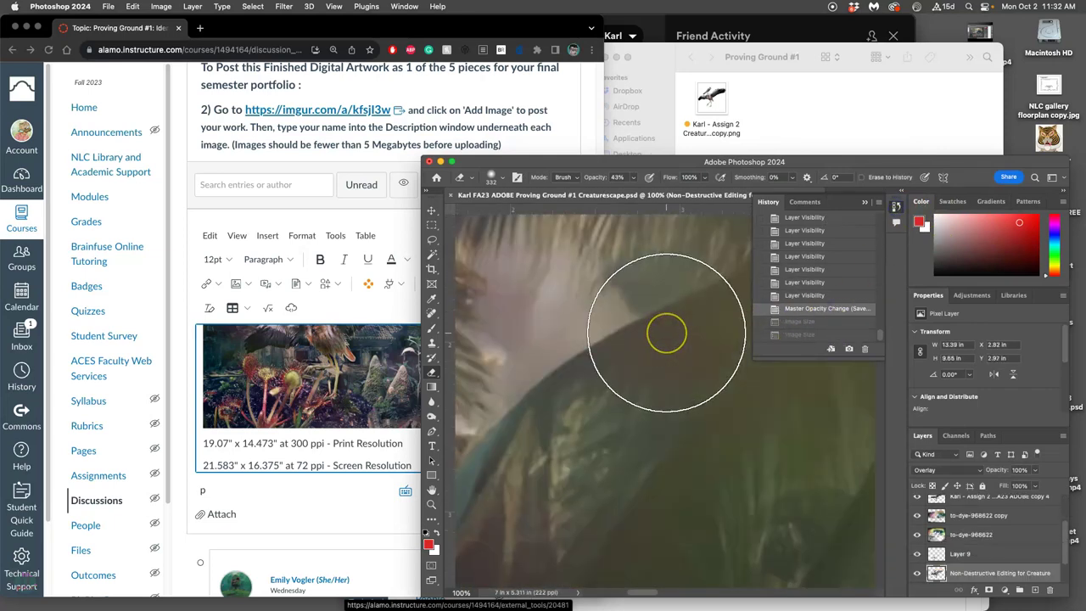
scroll(658, 318, "up", 5)
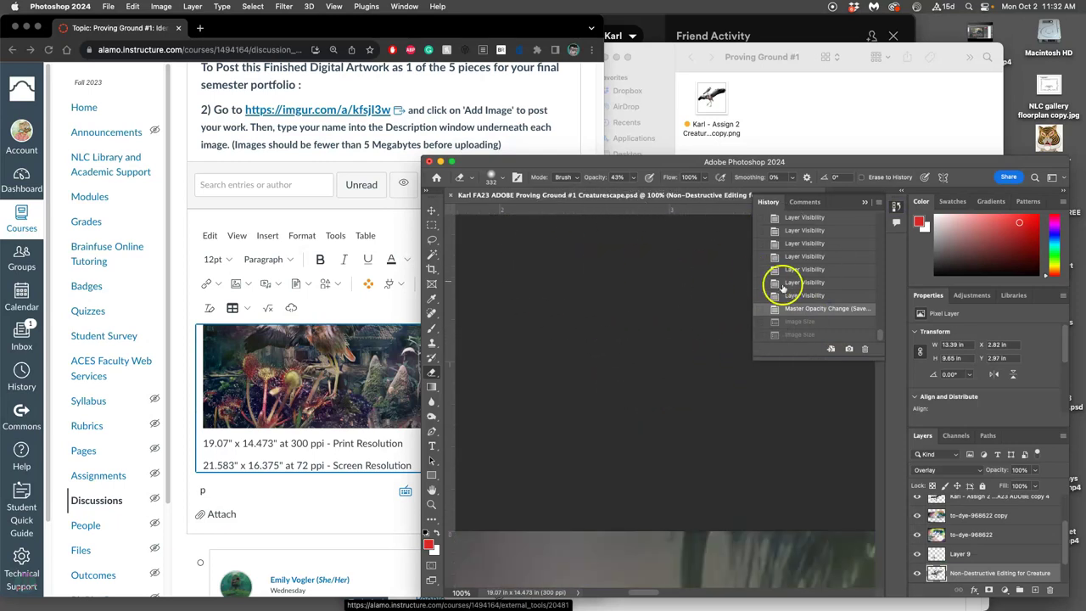
Step: Confirm the size is 19.07 × 14.473 in at 300 ppi and save the document
left_click(160, 7)
left_click(201, 91)
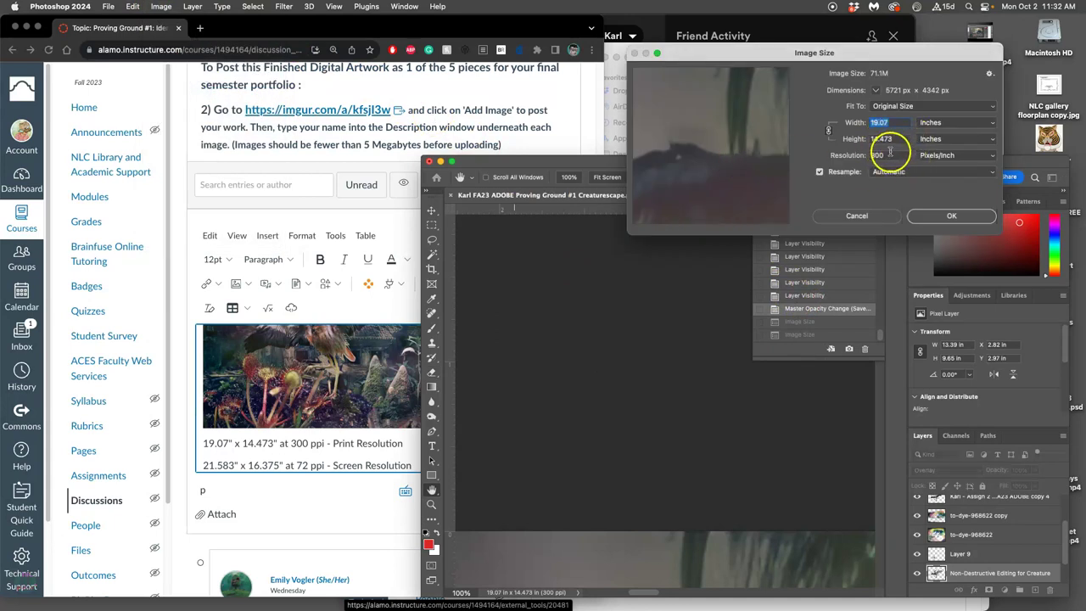
left_click(952, 216)
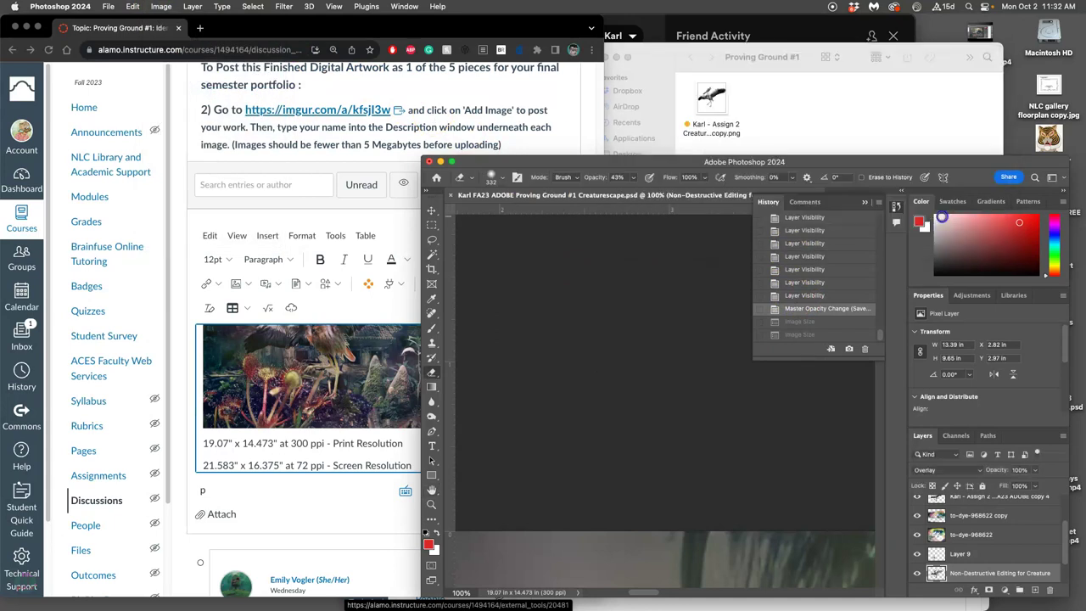
left_click(108, 6)
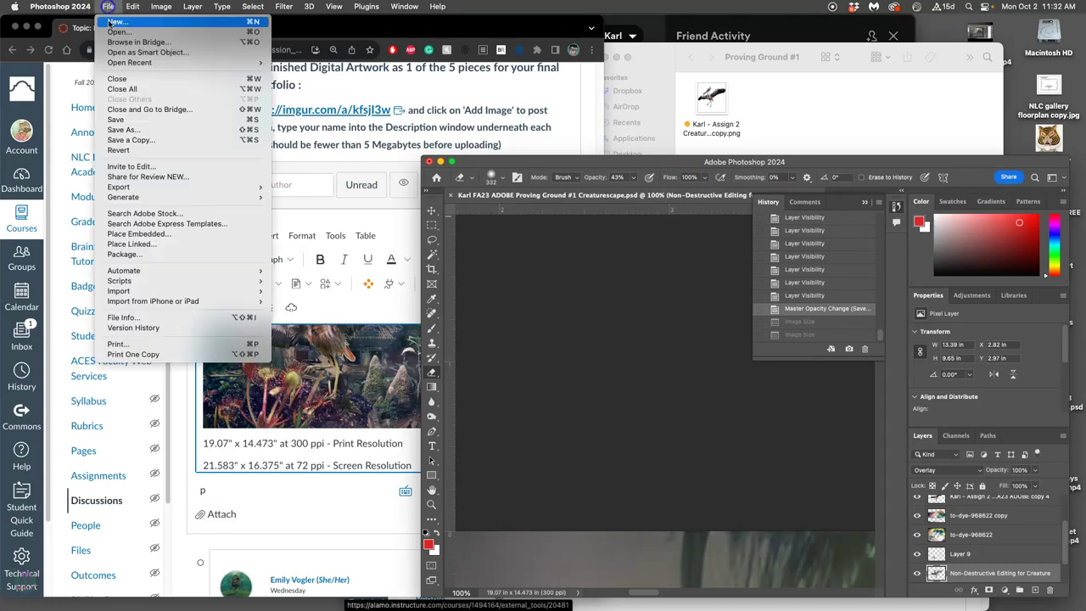
left_click(119, 119)
Step: Delete the Screen Resolution caption line, keeping only the 300 ppi print line
left_click(286, 389)
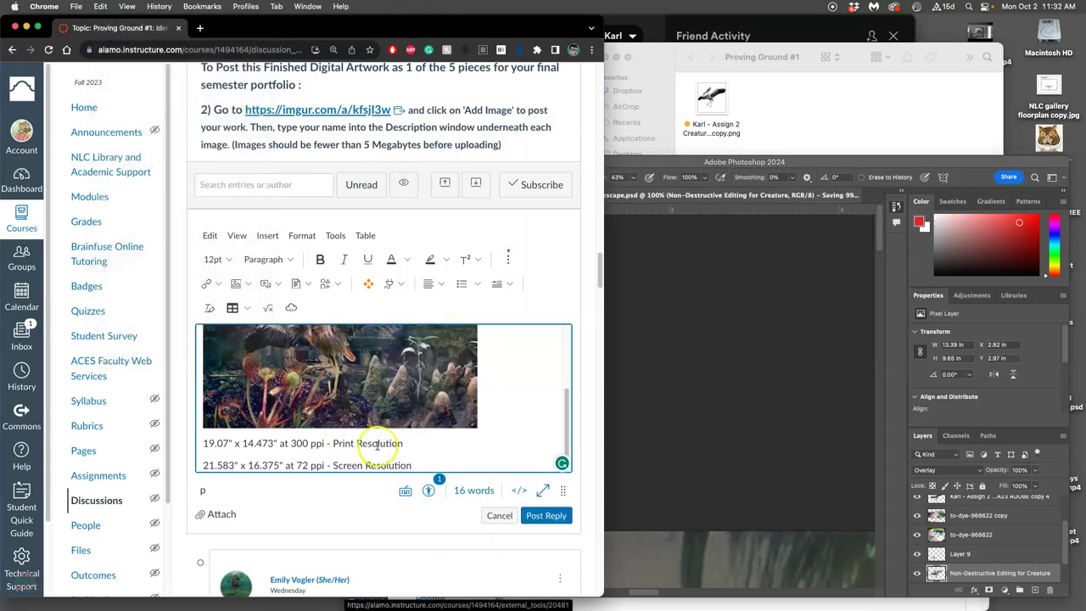
left_click(414, 465)
scroll(204, 467, "down", 1)
left_click(194, 449, "shift")
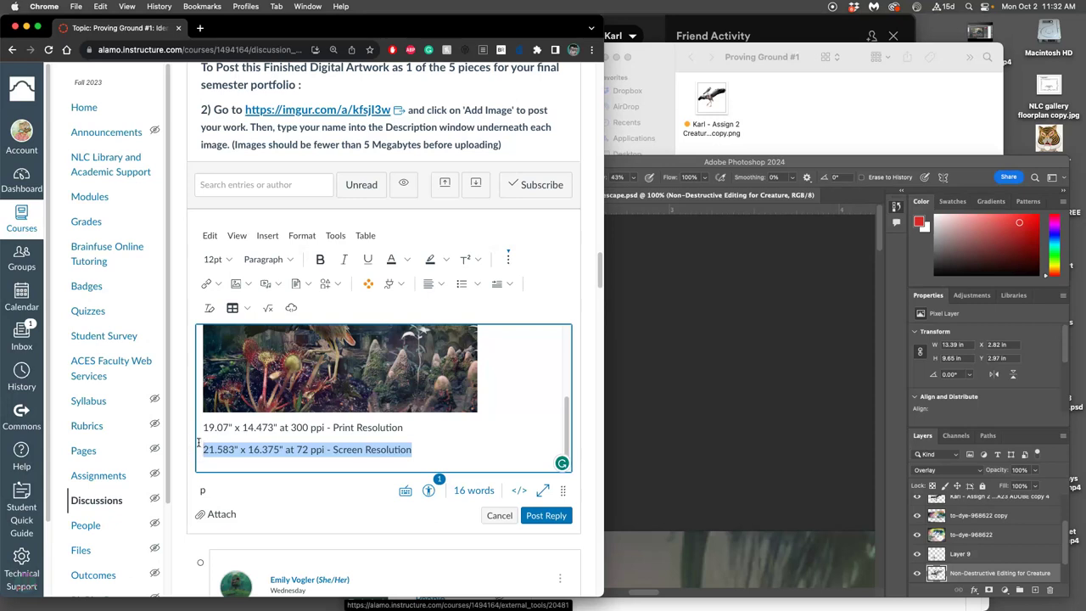
key("BackSpace")
key("BackSpace")
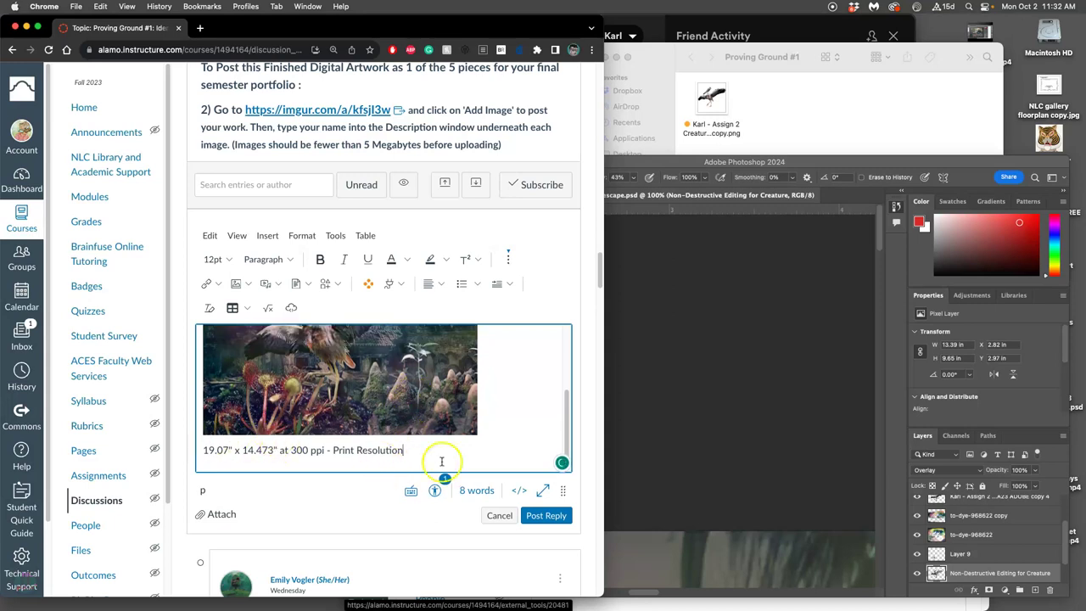
Step: Scroll through the assignment rubric and back down to the reply draft with the composite
scroll(414, 466, "down", 1)
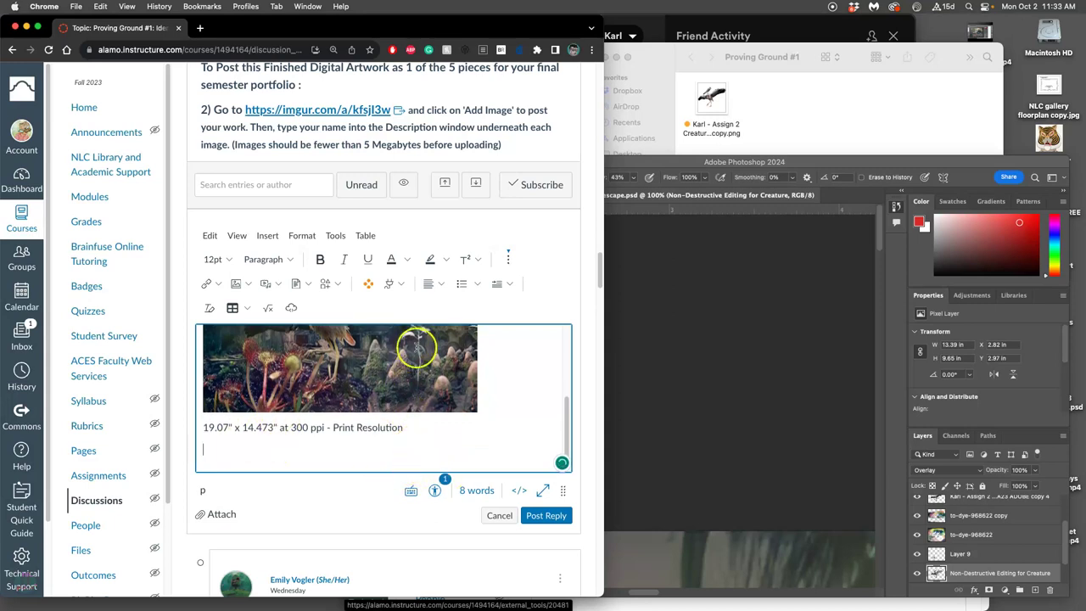
scroll(425, 335, "up", 10)
scroll(428, 226, "up", 15)
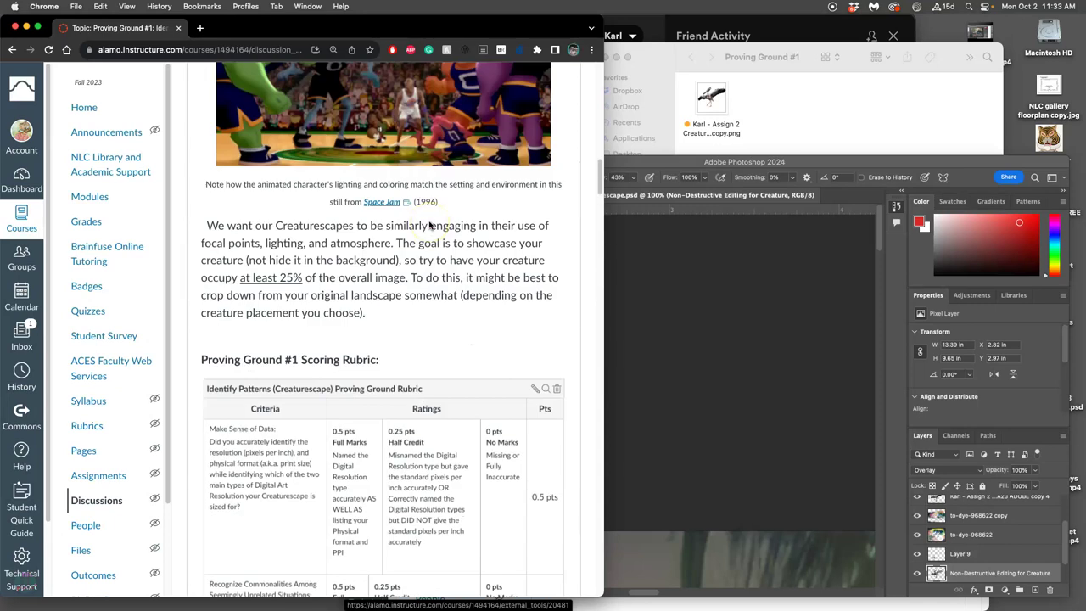
scroll(410, 246, "down", 3)
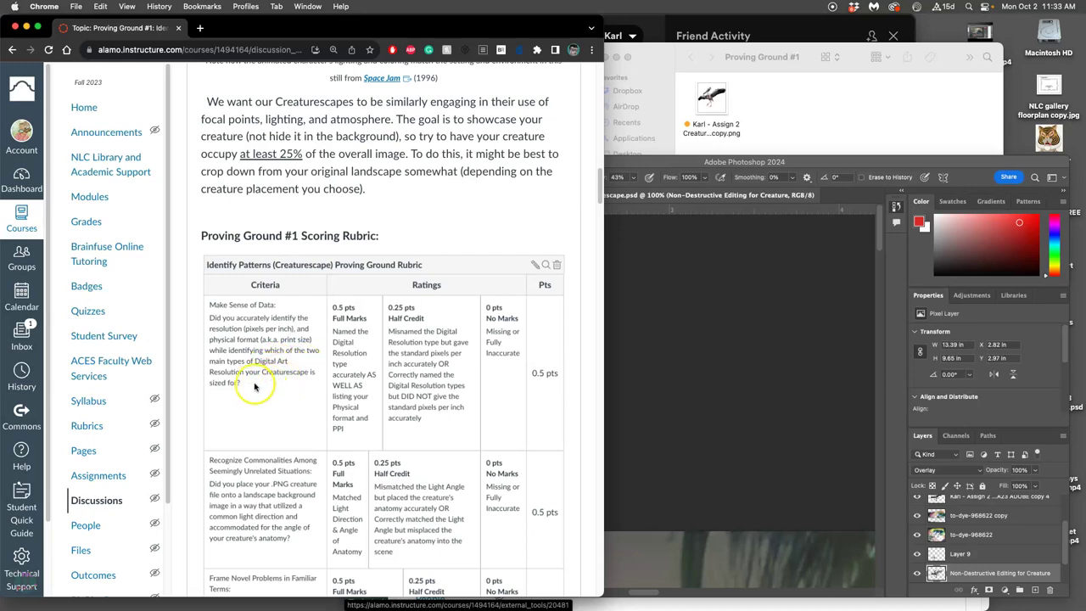
scroll(297, 381, "down", 15)
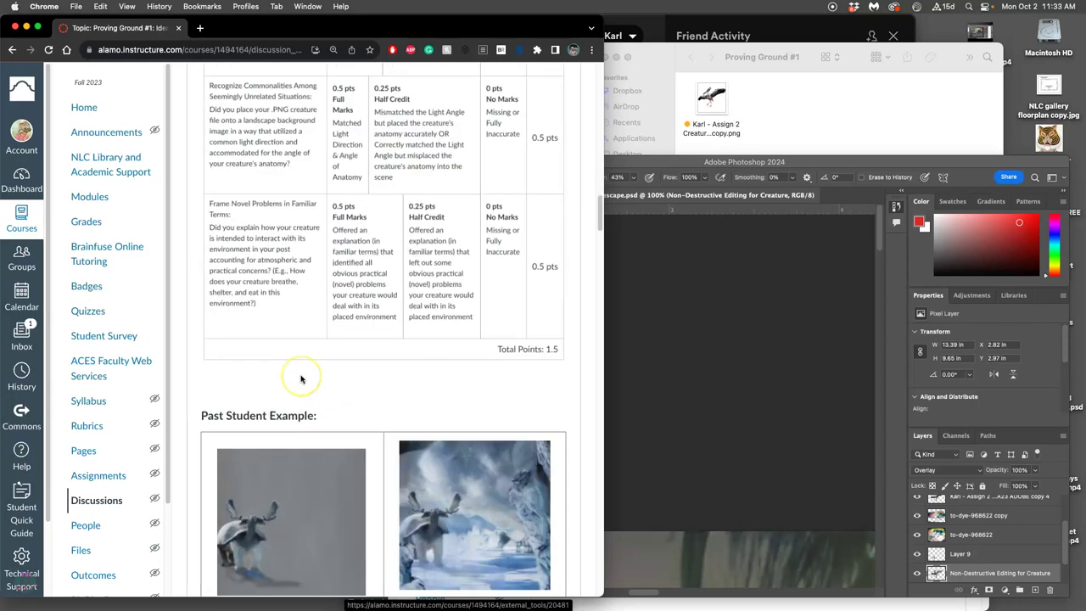
scroll(302, 380, "down", 2)
scroll(351, 327, "down", 2)
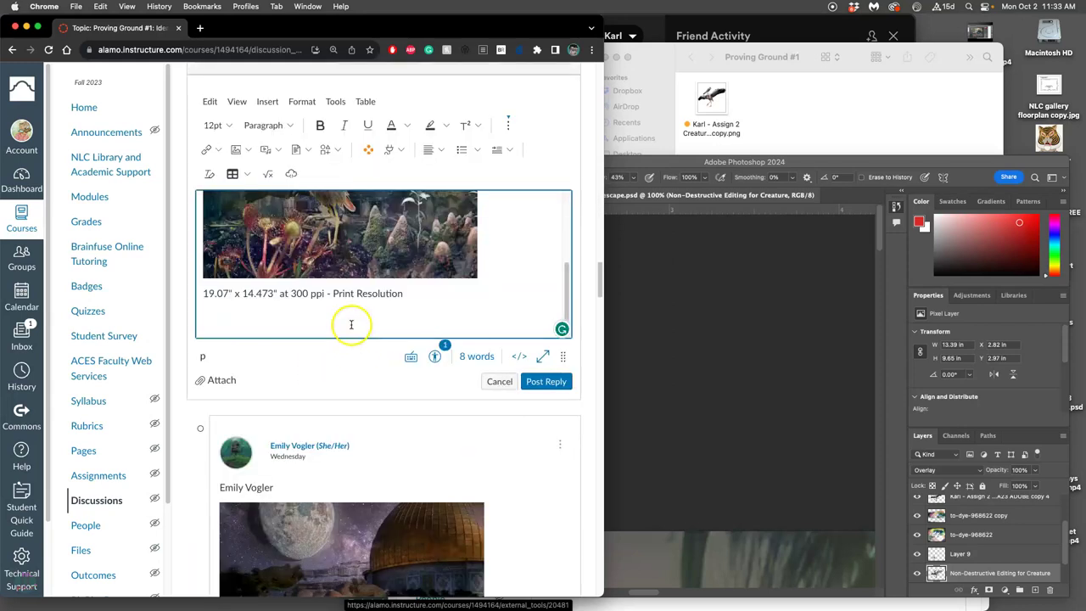
scroll(341, 311, "up", 2)
scroll(341, 311, "up", 15)
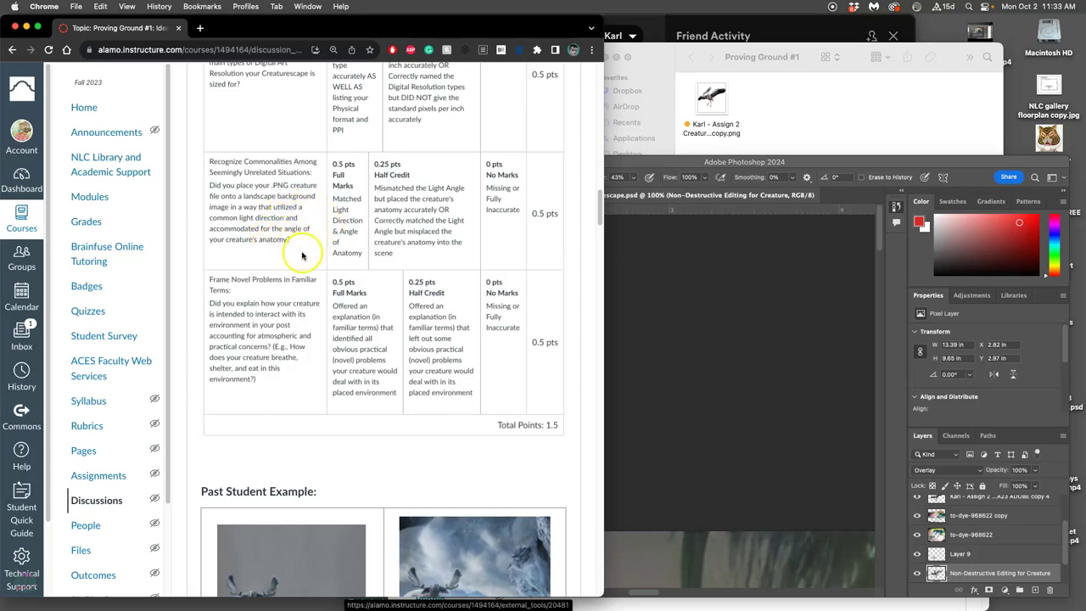
scroll(331, 230, "up", 3)
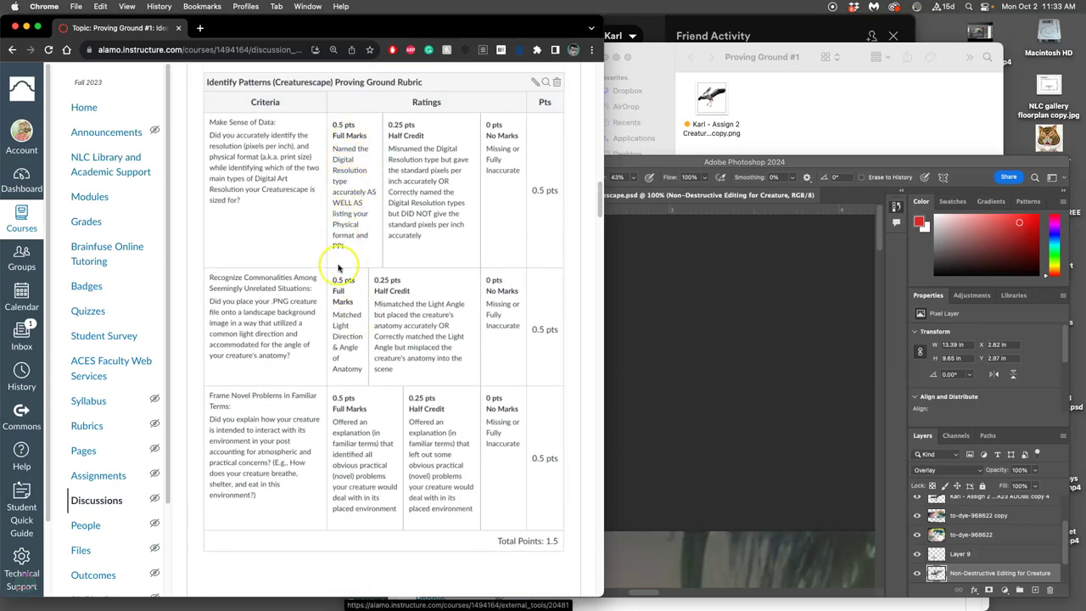
scroll(335, 301, "down", 3)
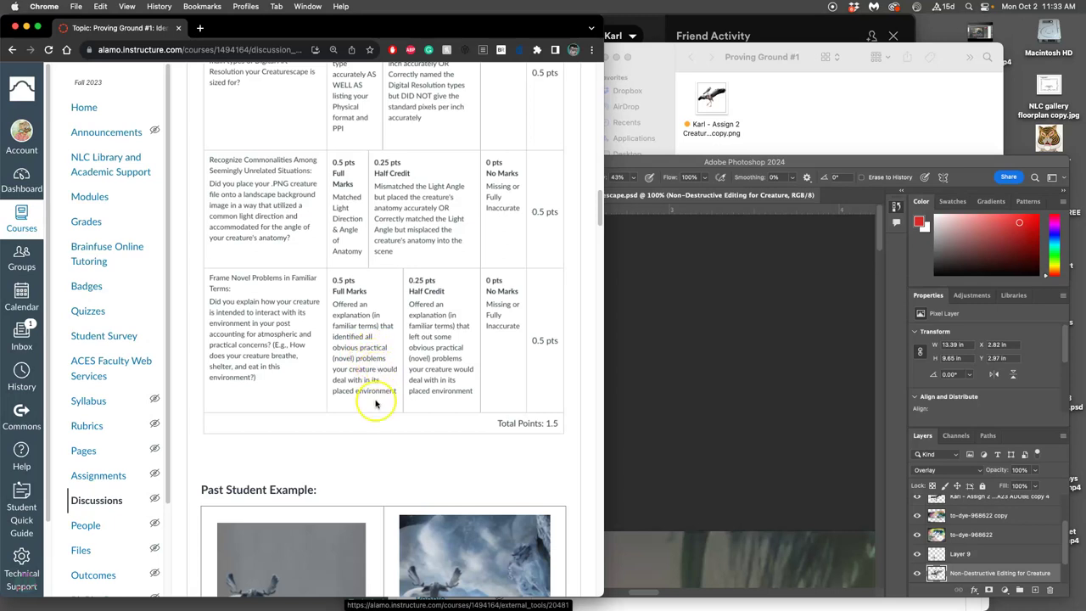
scroll(376, 405, "down", 15)
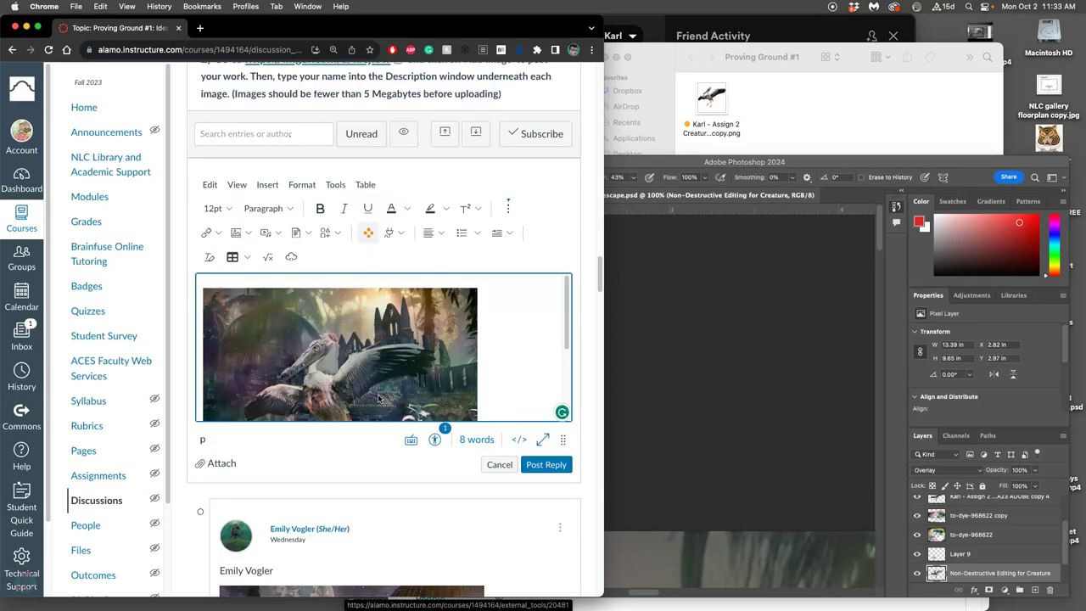
Step: Make the reply box taller to show the whole composite and its print-resolution caption
scroll(379, 398, "down", 1)
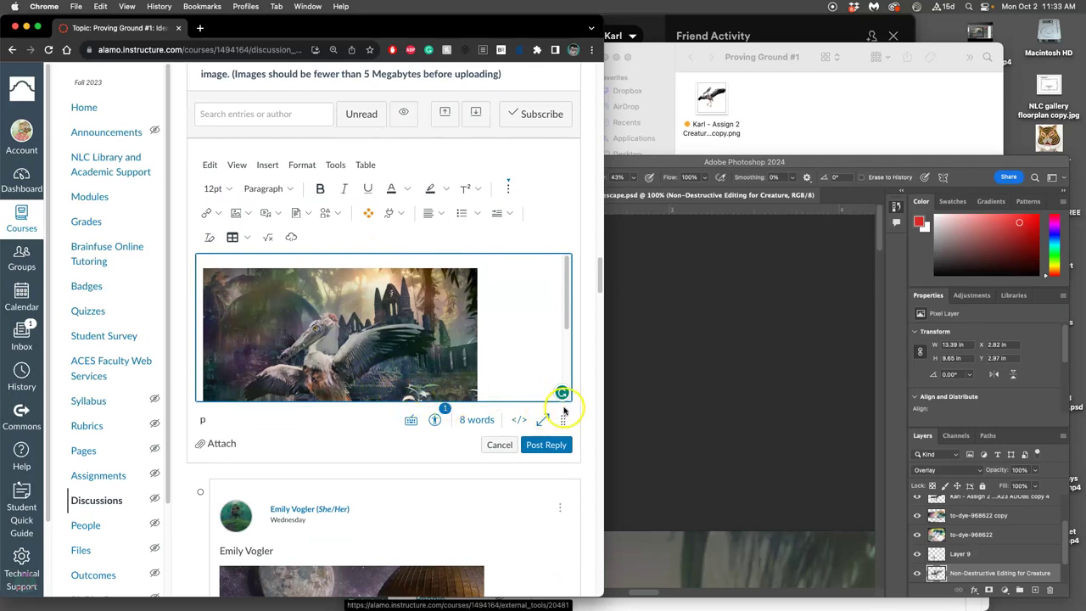
left_click_drag(564, 420, 560, 593)
scroll(484, 399, "up", 1)
scroll(488, 339, "down", 6)
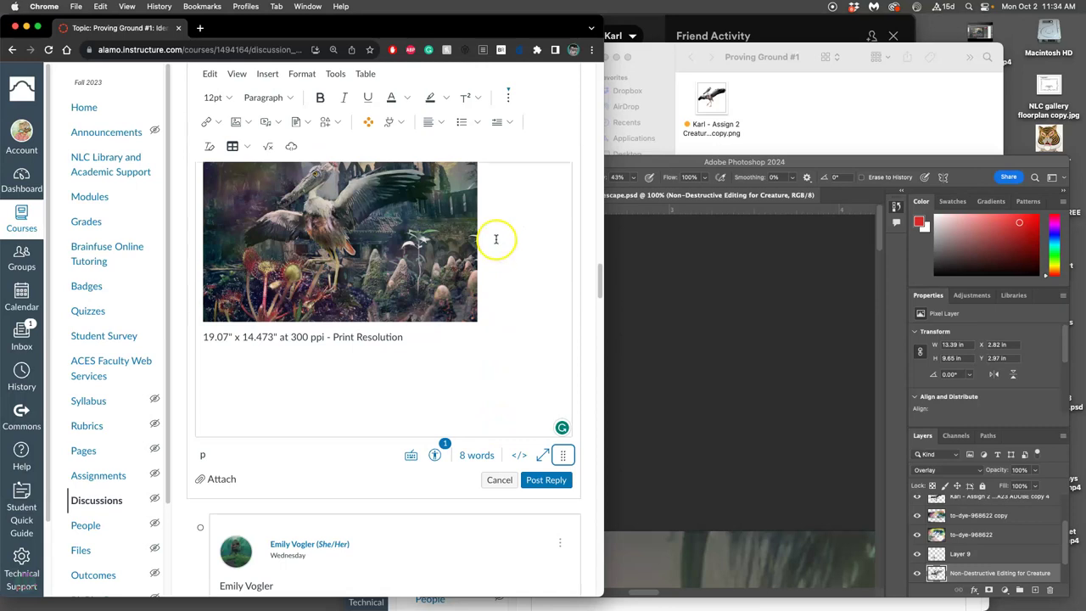
scroll(450, 305, "up", 3)
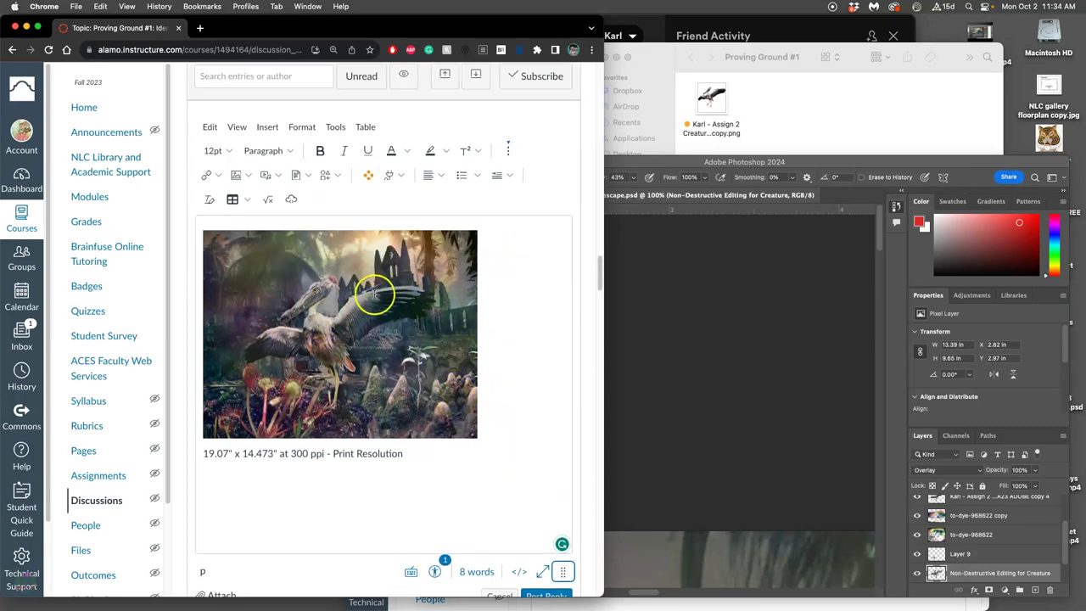
scroll(374, 294, "up", 15)
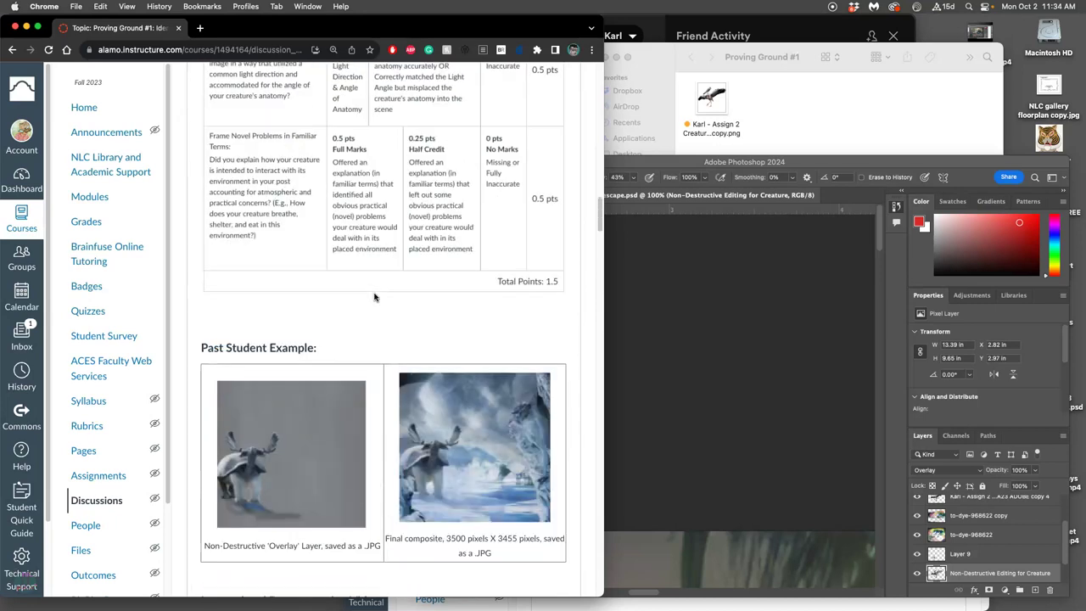
scroll(342, 214, "down", 7)
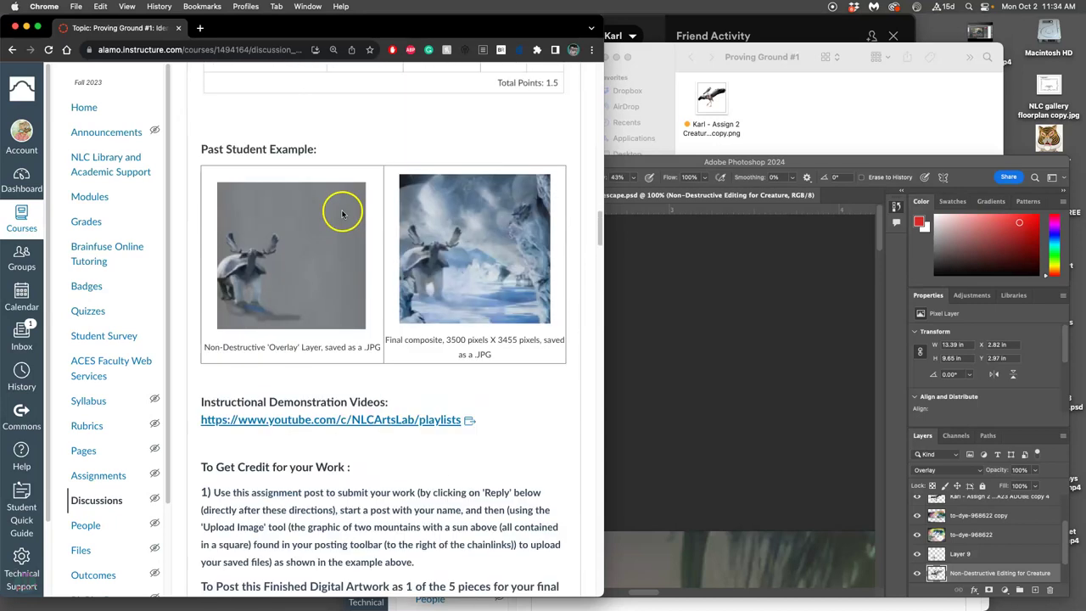
scroll(344, 211, "down", 14)
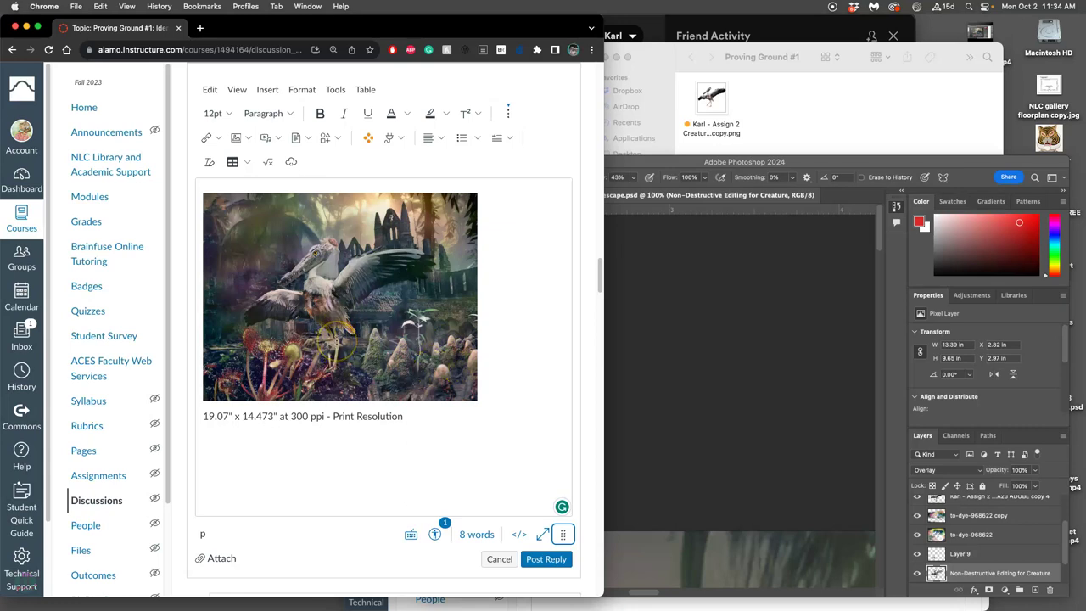
Step: Below the caption, describe the Dinglebooby as a large flightless migratory bird laying eggs in humid environments
left_click(308, 442)
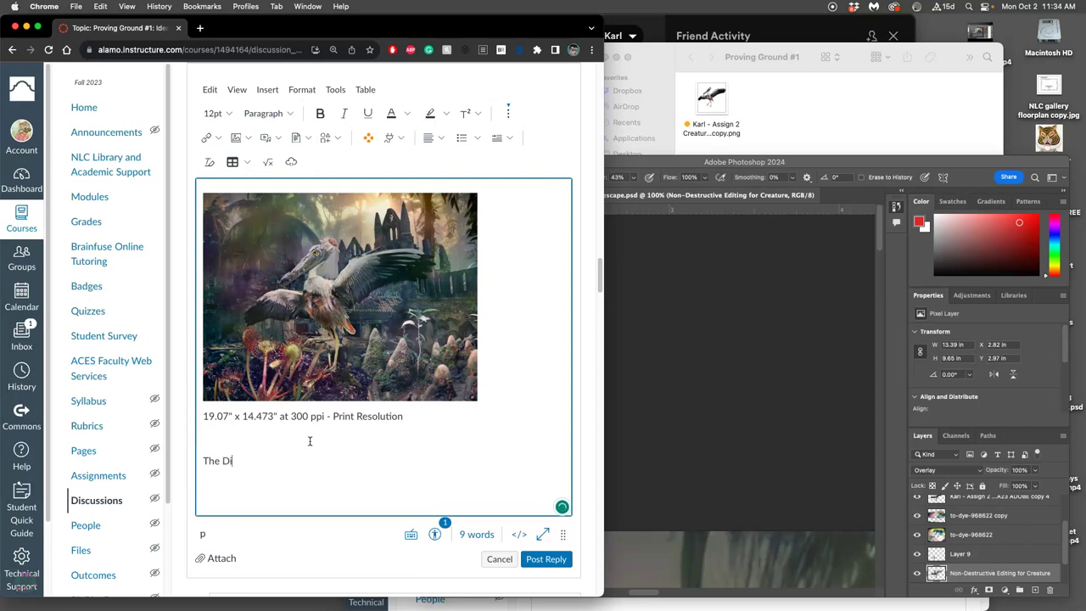
type("The Dinglebooby is a flightless migratory bird that walks long distances")
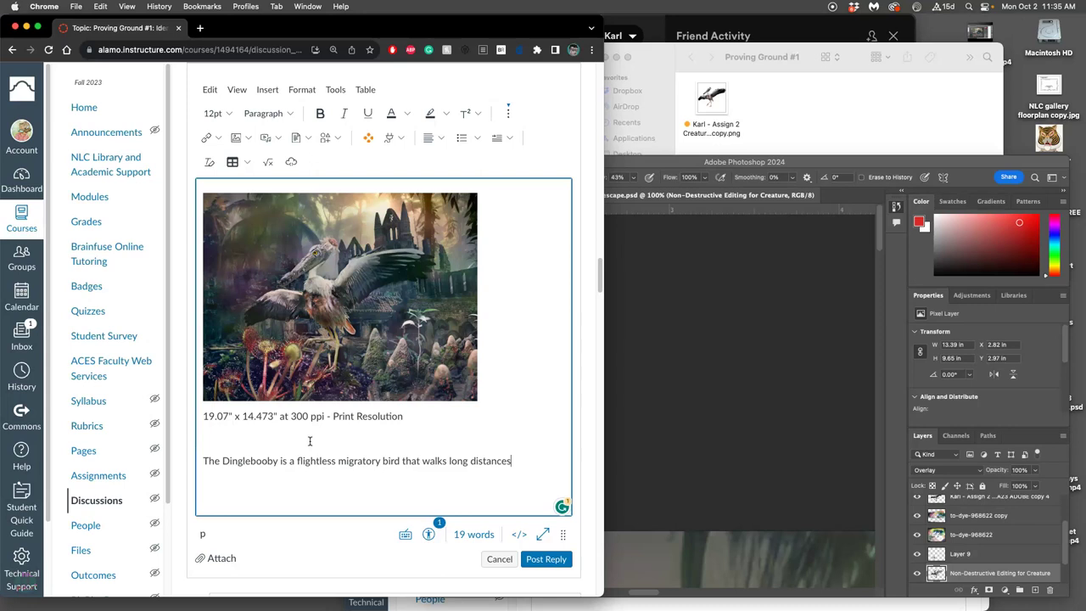
type("in order to")
type(" lay eggs")
type(" in")
type(" the hum")
type("id")
type("est of")
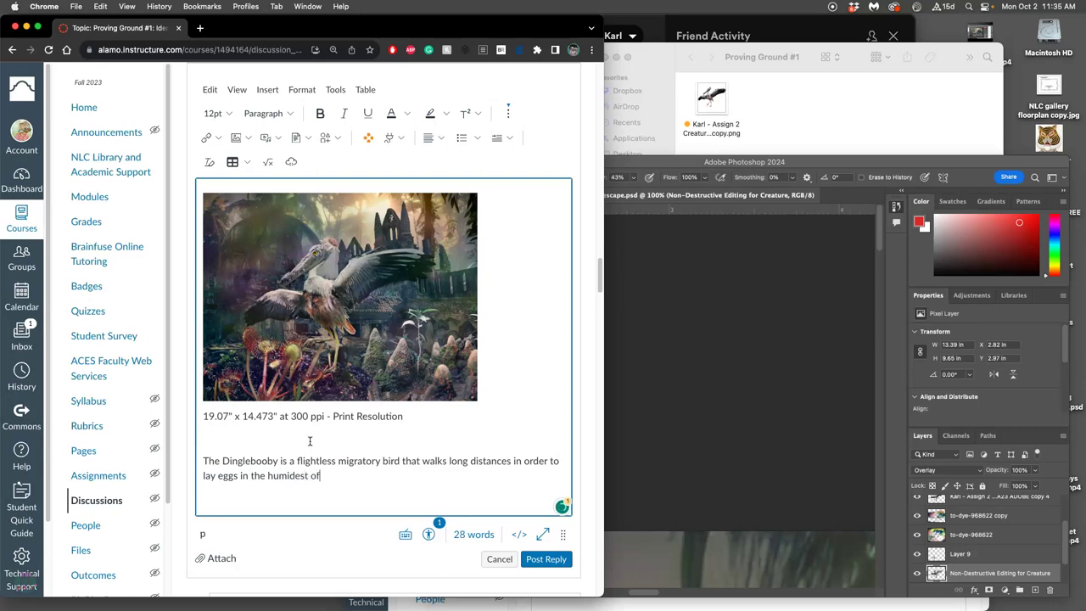
type(" environments. It is large and")
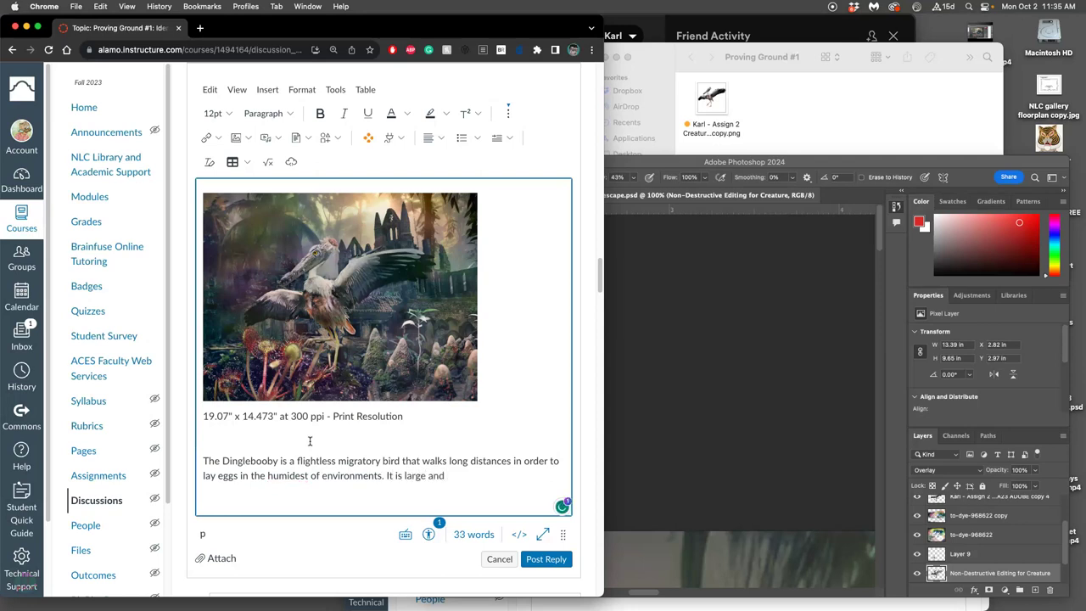
type(" powerful, yet depends on")
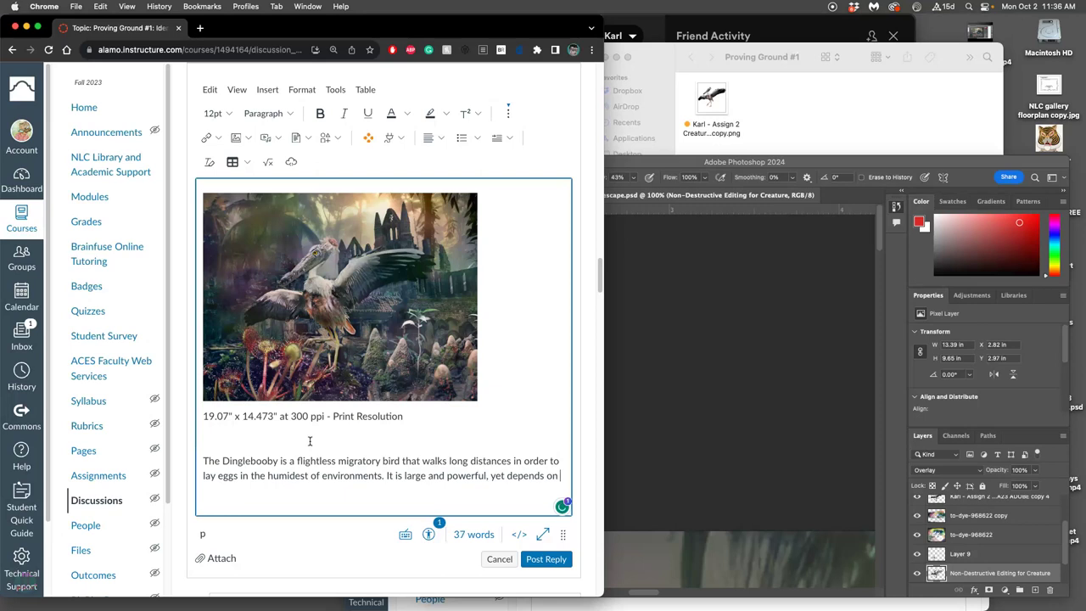
type(" burrowing to hide from predator")
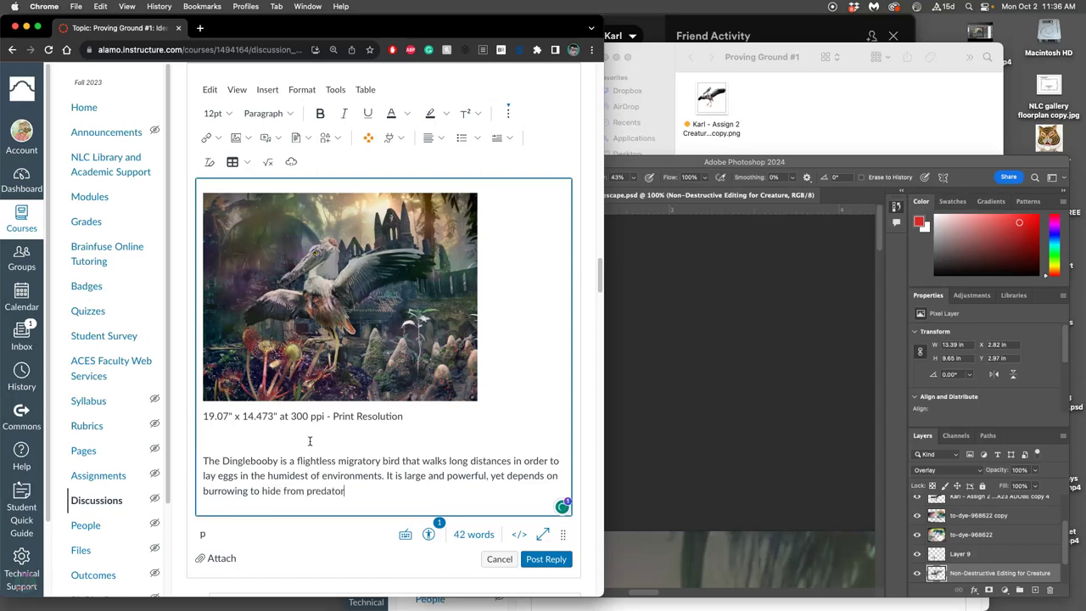
type("s and uses it's unique head protusion to camoflage")
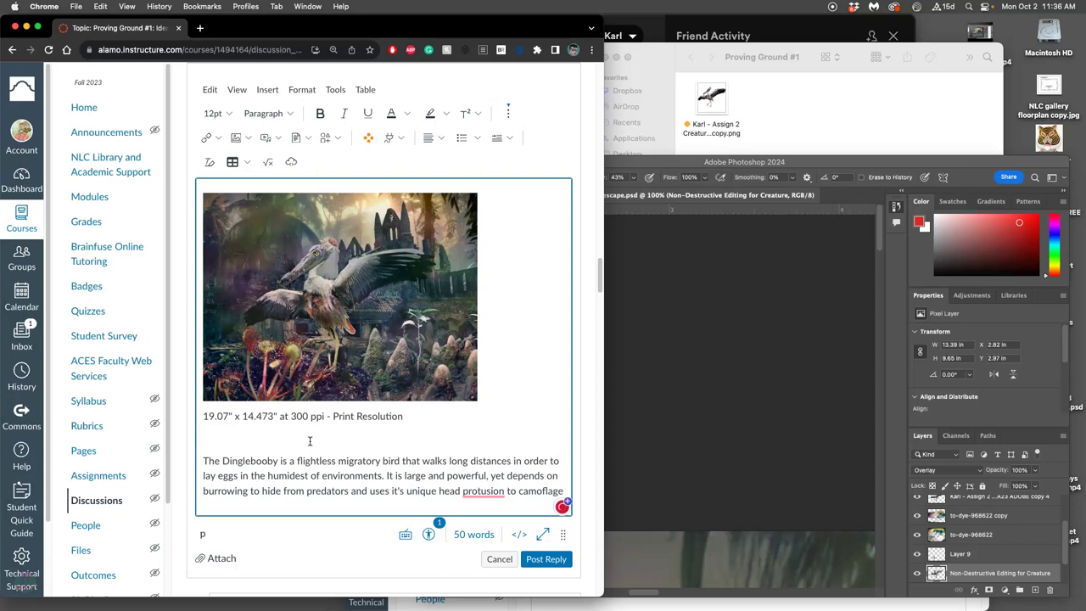
Step: Accept Grammarly's corrections to 'protrusion', 'camouflage' and 'its'
mouse_move(484, 492)
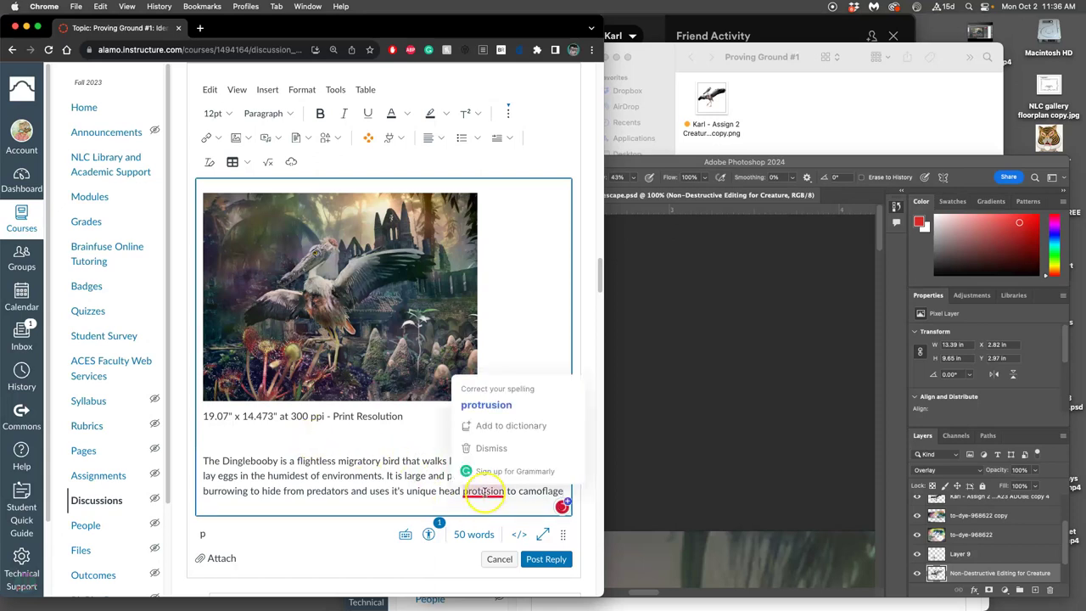
left_click(510, 404)
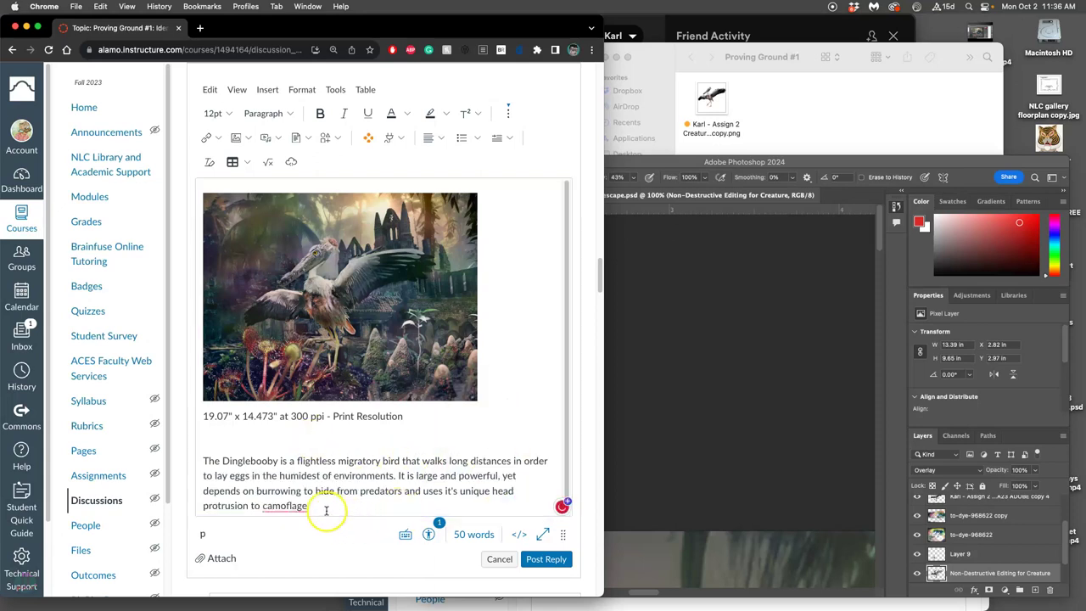
mouse_move(302, 508)
left_click(291, 419)
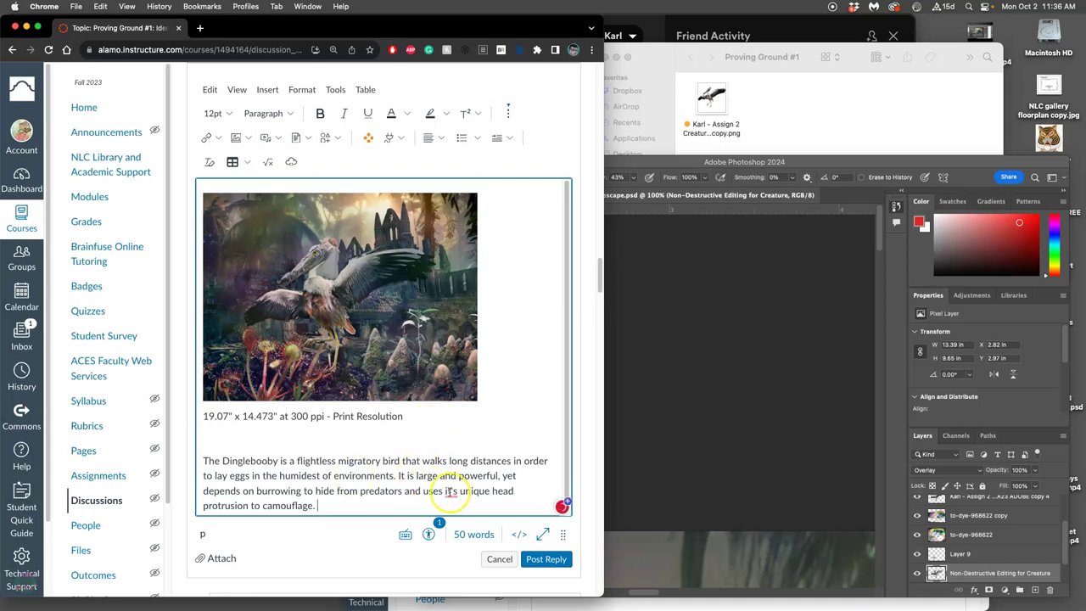
mouse_move(450, 492)
left_click(457, 534)
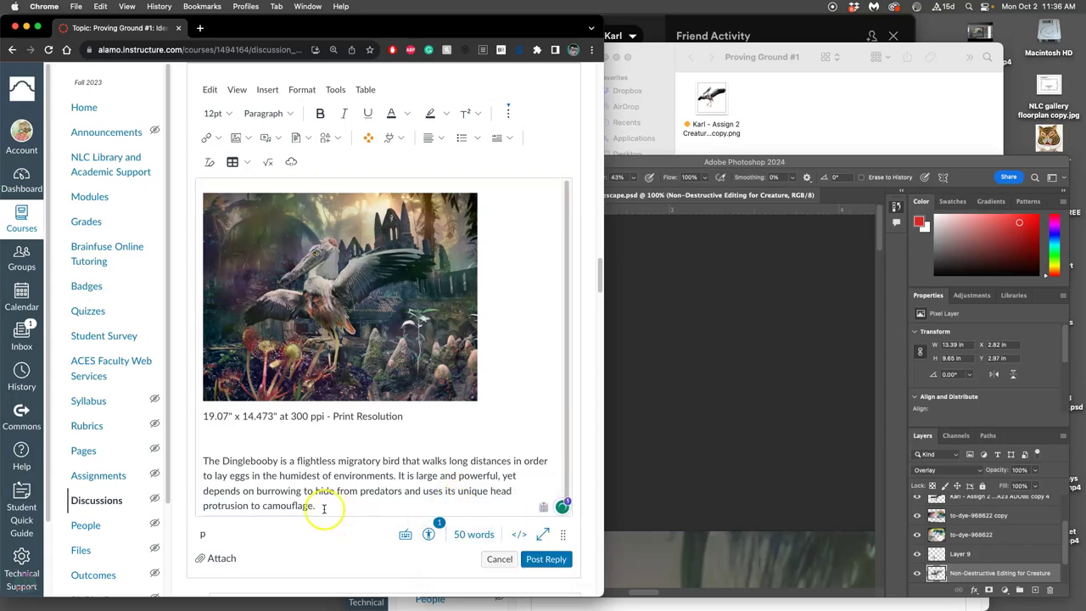
Step: Reword the phrase to 'while using its unique head protrusion for camouflage.'
double_click(276, 506)
left_click(251, 497)
key("Delete")
key("Delete")
type("for")
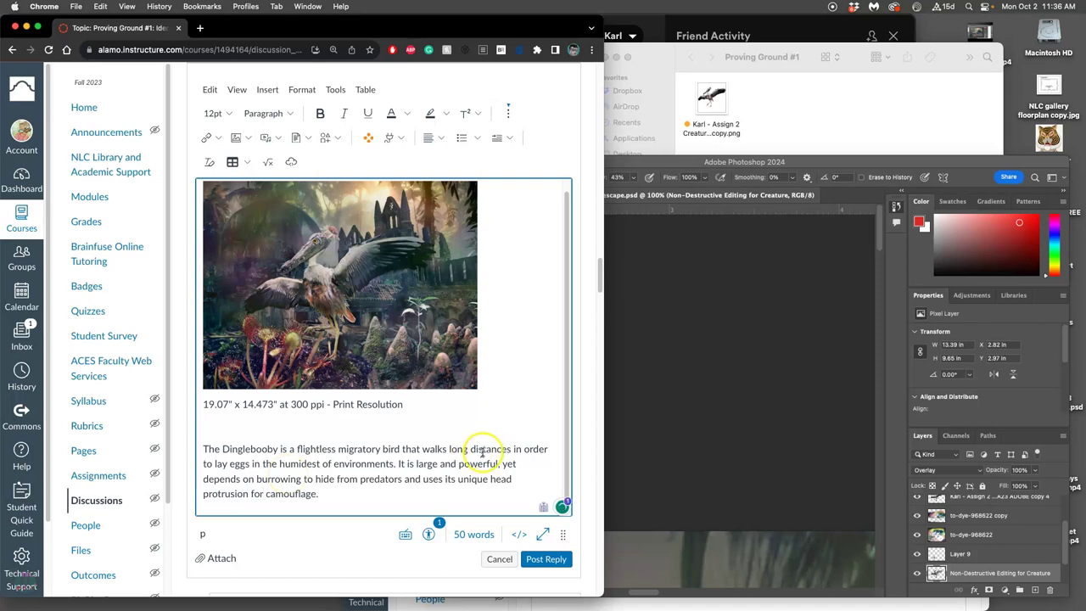
left_click_drag(442, 480, 408, 481)
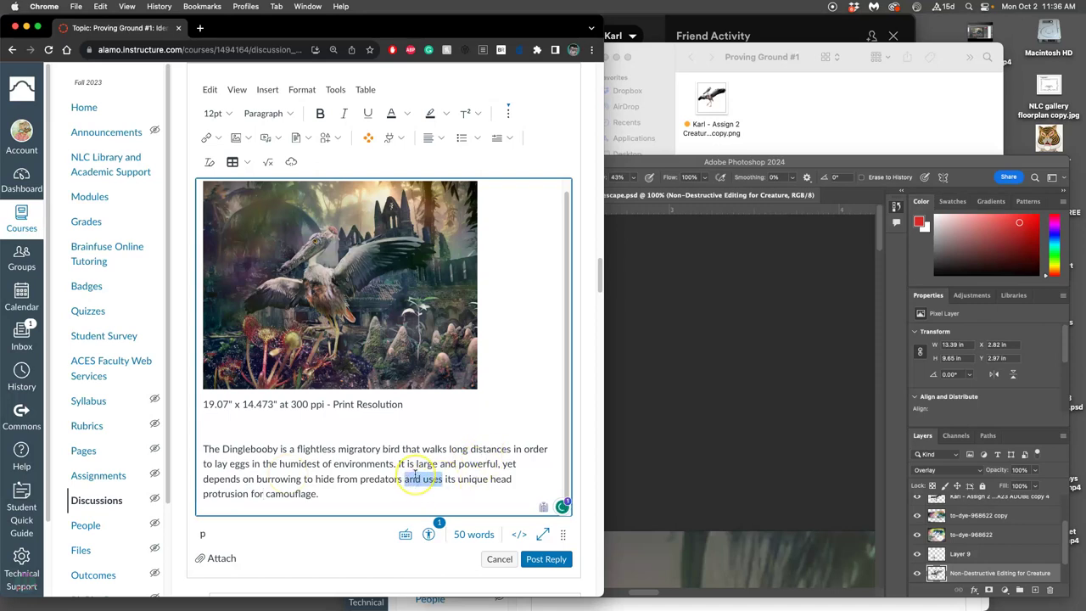
type("while")
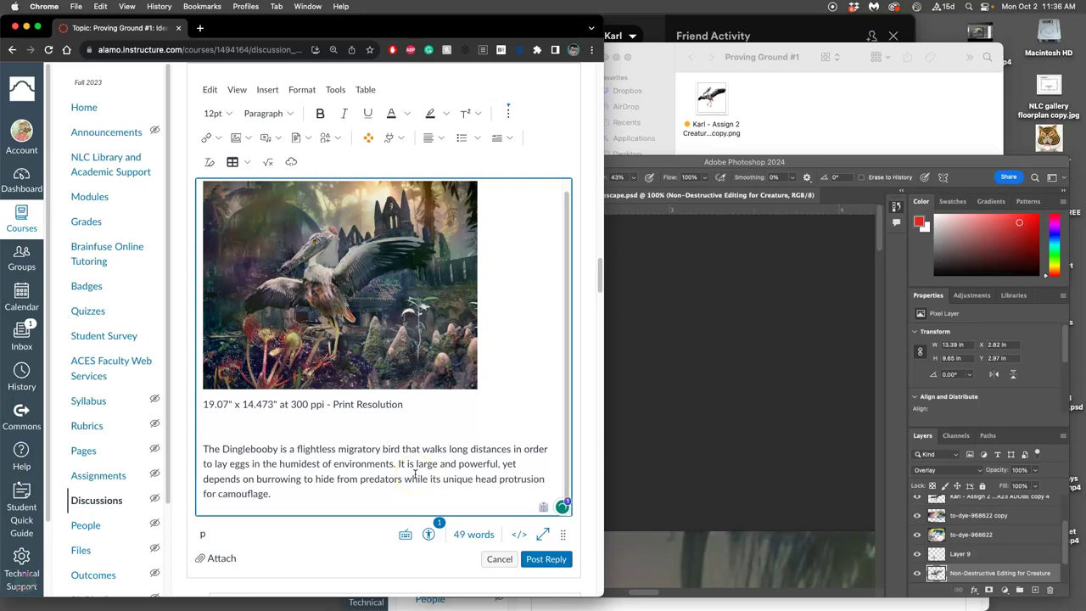
type(" using")
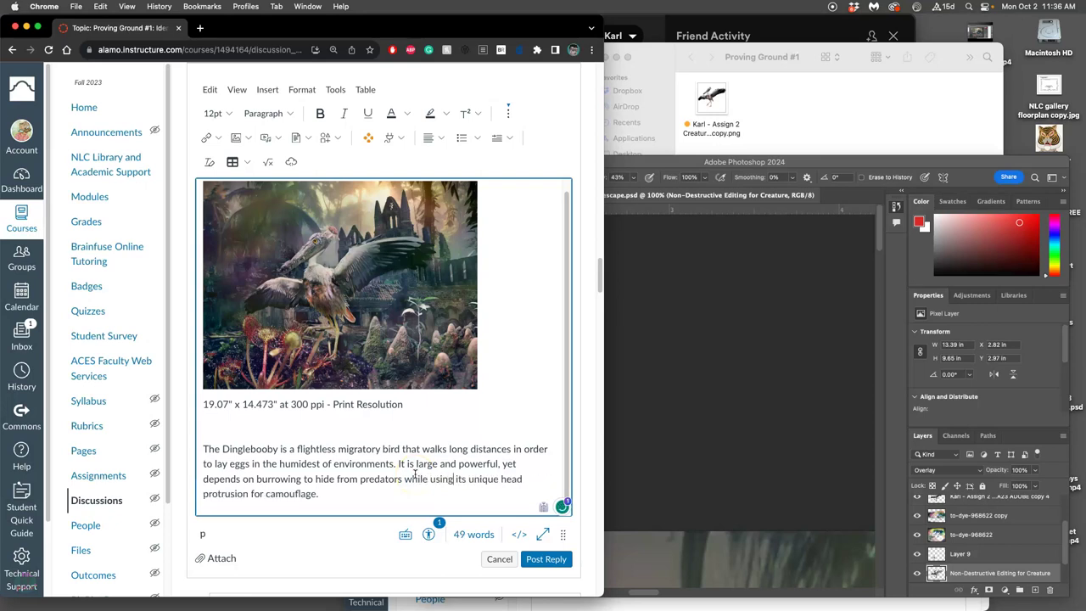
Step: Begin a new sentence with 'While' at the end of the paragraph
left_click(343, 493)
type("I")
type(" preys")
type(" on")
key("BackSpace")
key("BackSpace")
key("BackSpace")
key("BackSpace")
key("BackSpace")
key("BackSpace")
key("BackSpace")
key("BackSpace")
key("BackSpace")
key("BackSpace")
key("BackSpace")
type("While")
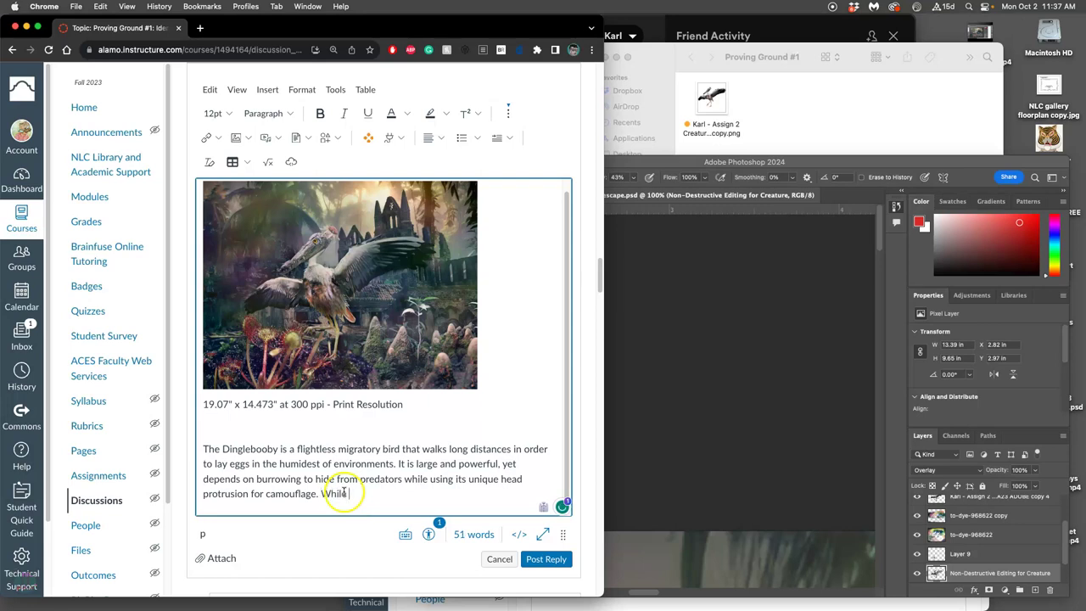